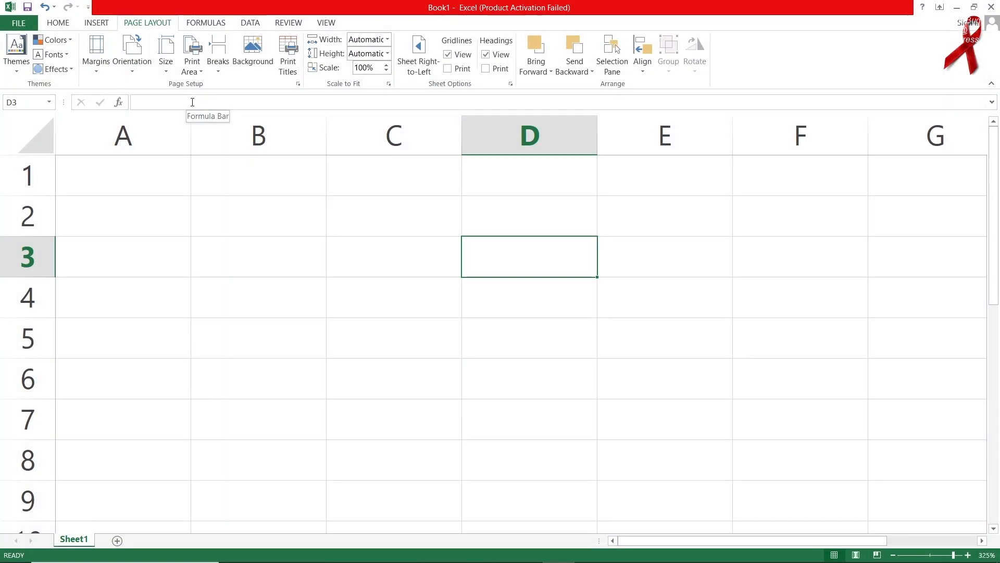
Enter the headers names, eng, bio and history in cells A1 through D1.
scroll(183, 194, down, 1)
scroll(183, 195, up, 1)
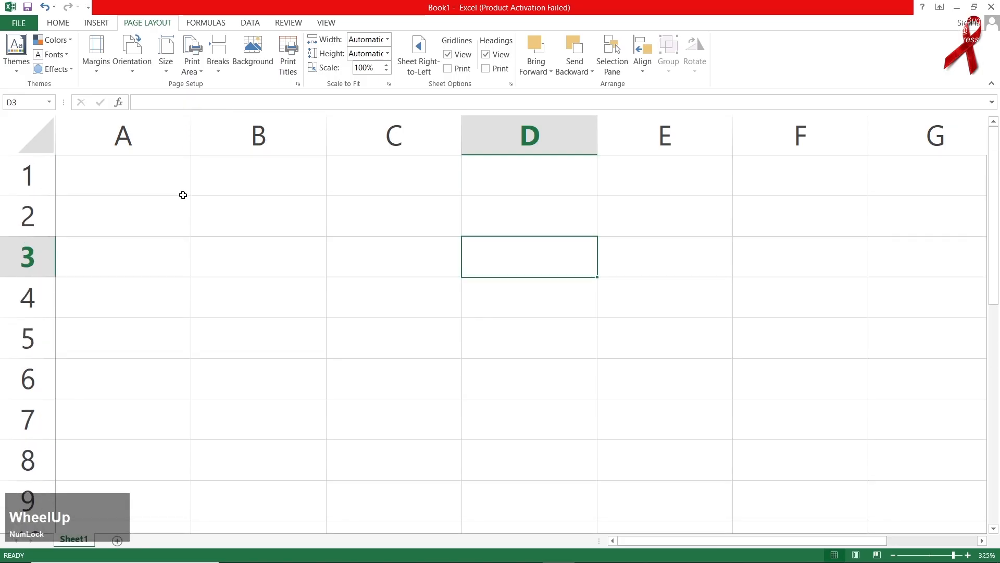
click(166, 181)
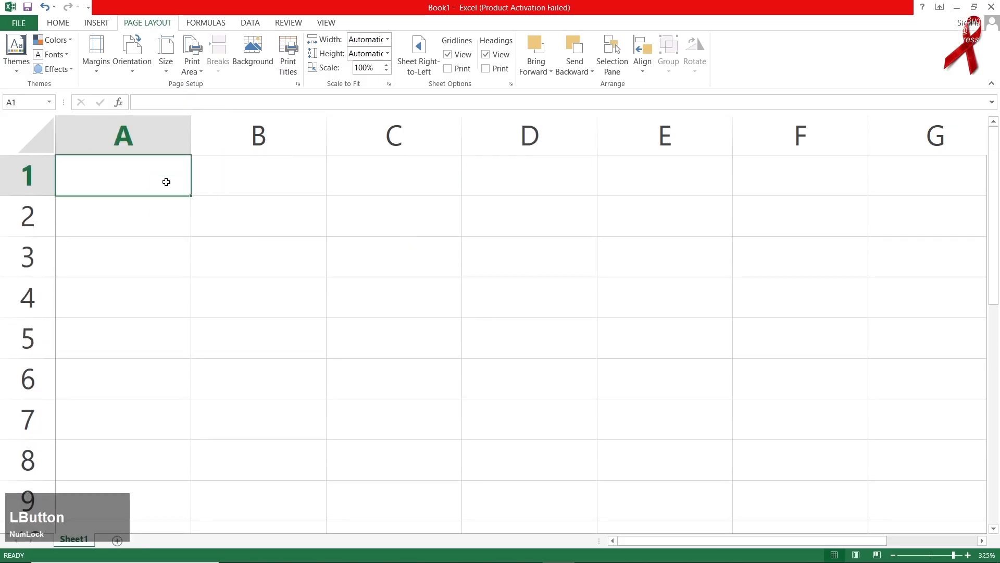
text(names)
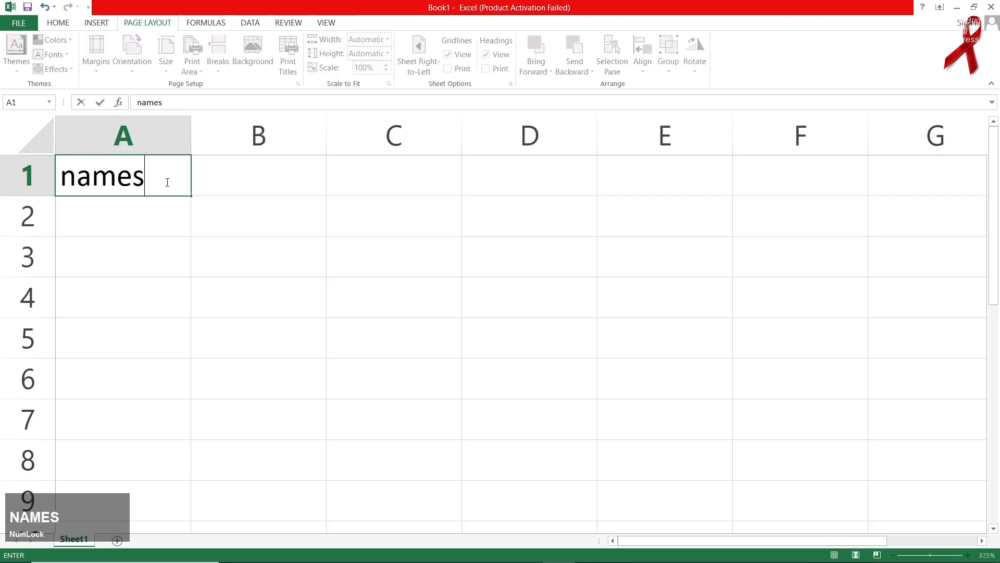
key(Tab)
text(eng)
key(Right)
text(bio)
key(Right)
text(h)
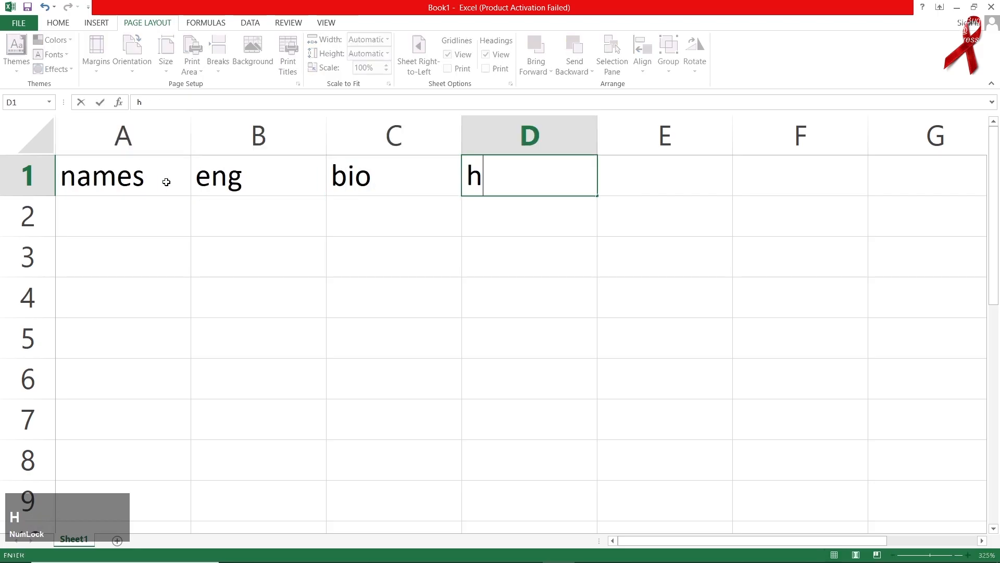
text(istory)
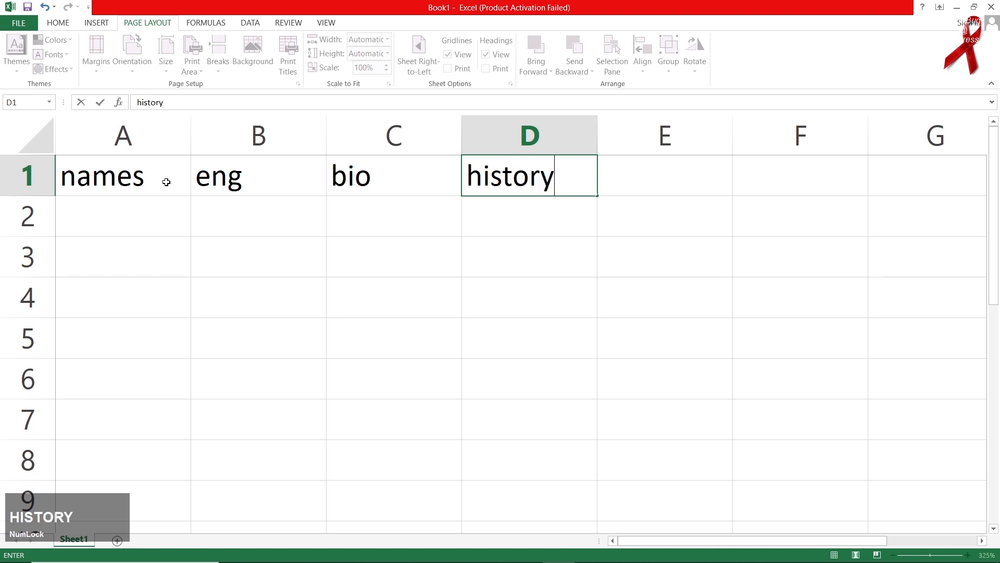
Fill cells A2 through A6 under the names header with five students' first names.
key(Down)
key(Left)
key(Left)
key(Left)
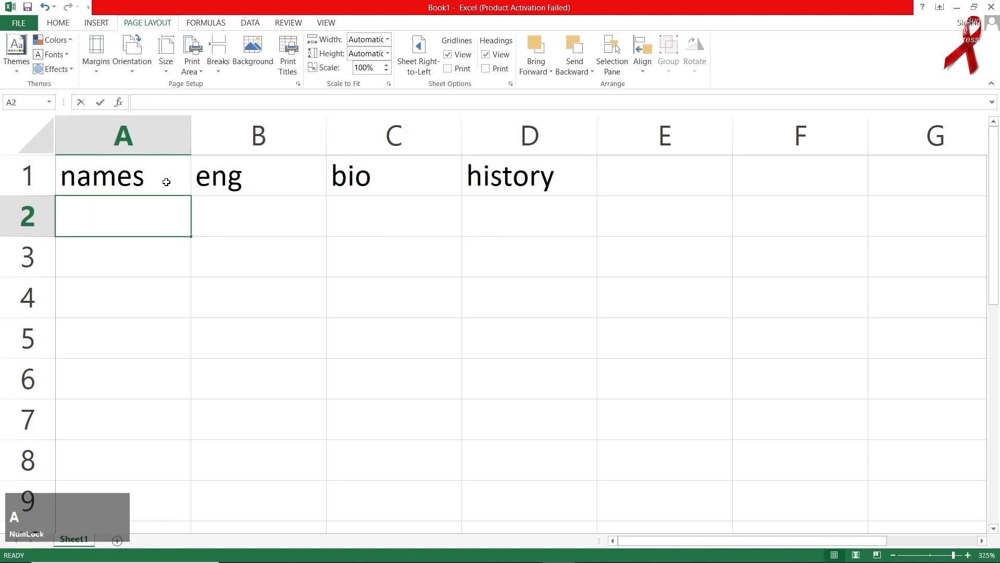
text(ali)
key(Return)
text(hussan)
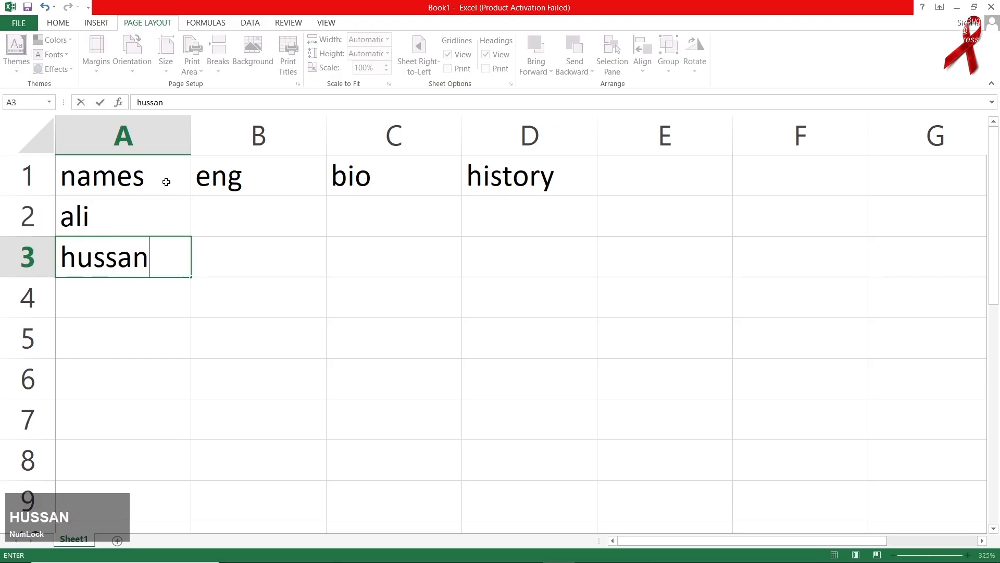
key(Return)
text(john)
key(Return)
text(mia)
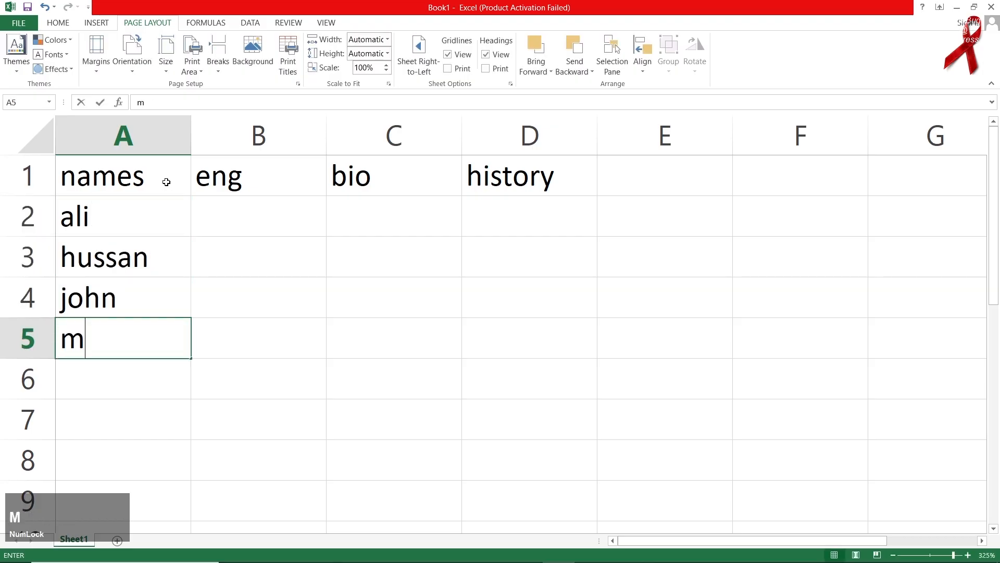
key(Return)
text(hussnain)
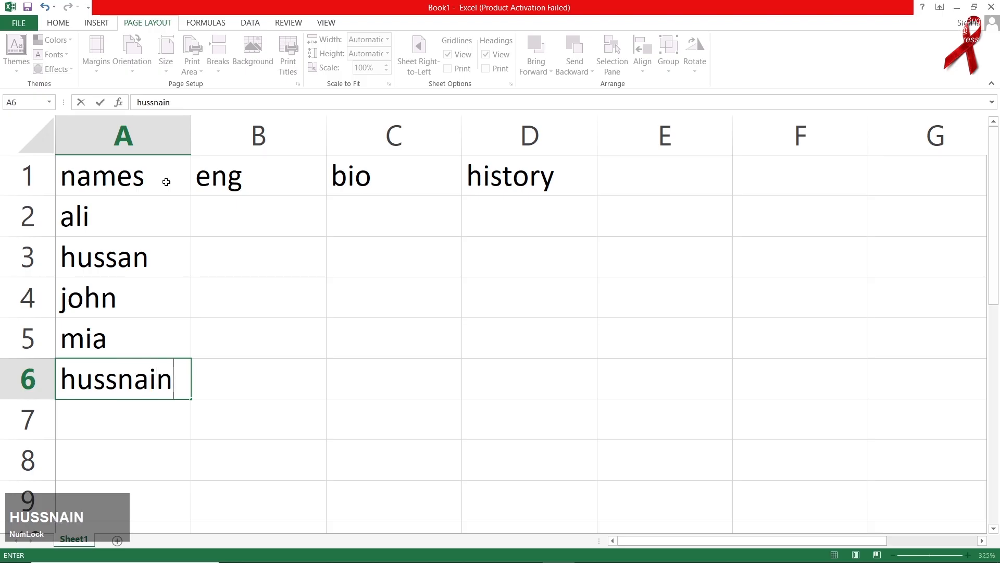
key(Return)
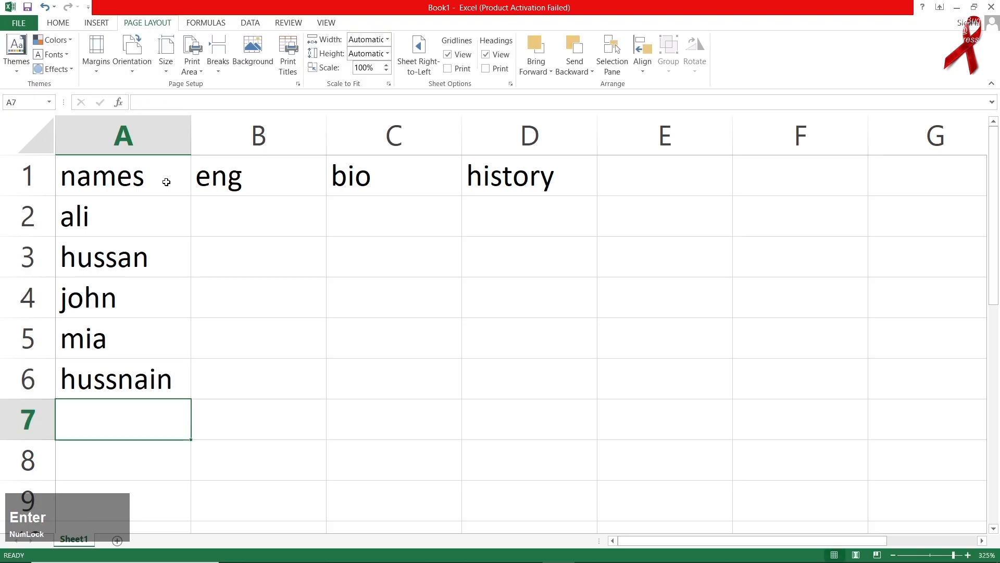
Enter the eng marks 25, 36, 23, 45 and 85 in cells B2 through B6.
key(Right)
key(Up)
key(Up)
key(Up)
key(Up)
key(Up)
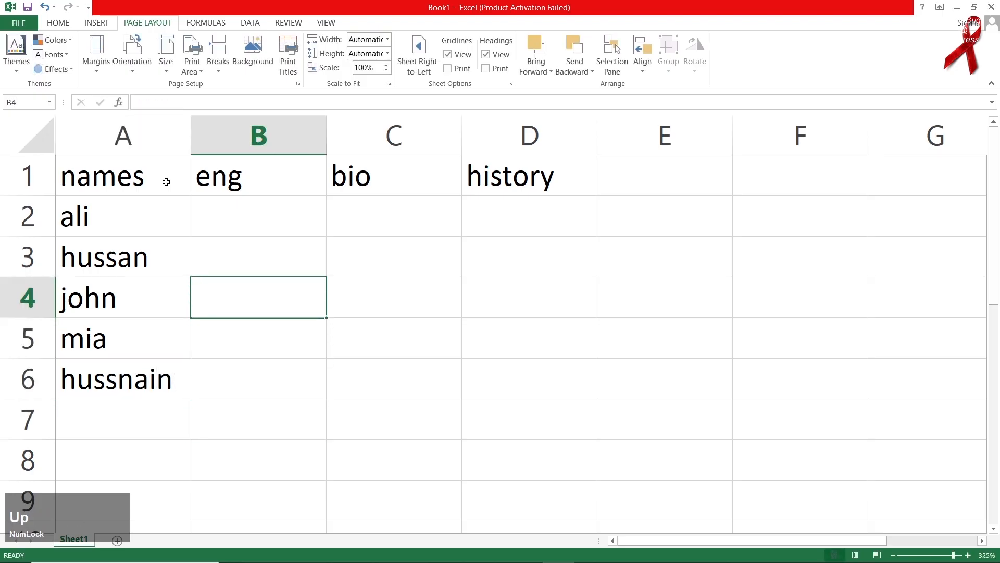
text(25)
key(Return)
text(36)
key(Return)
text(23)
key(Return)
text(45)
key(Return)
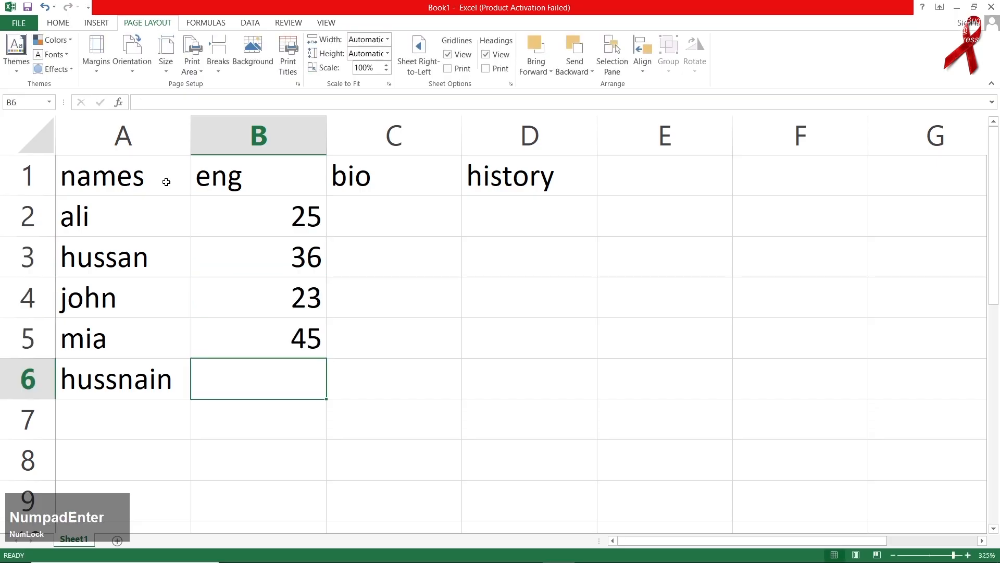
text(85)
key(Return)
text(65)
key(Return)
key(Up)
key(Delete)
Enter the bio marks 44, 25, 32, 52 and 41 in cells C2 through C6.
key(Right)
key(Up)
key(Up)
key(Up)
key(Up)
key(Up)
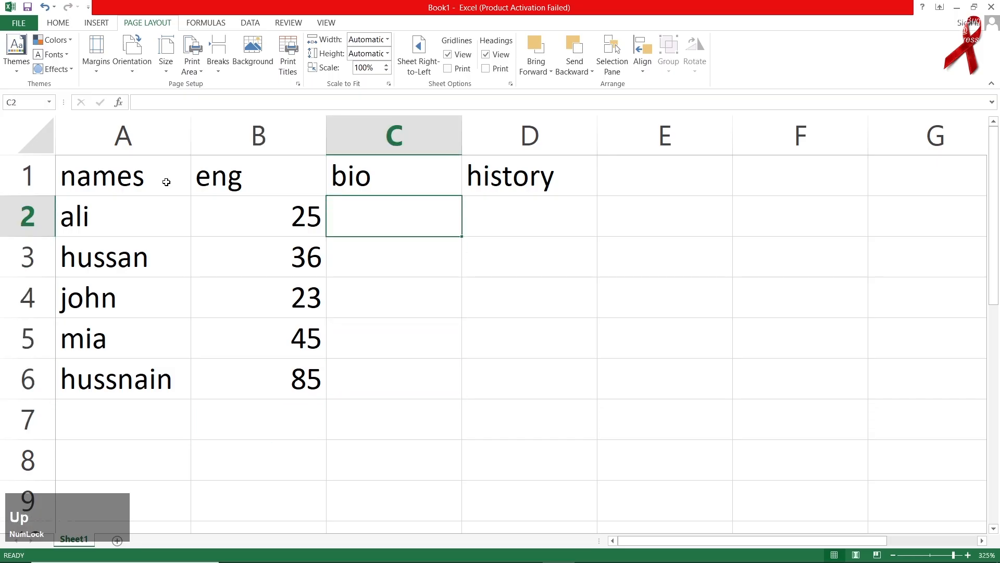
text(44)
key(Return)
text(25)
key(Return)
text(32)
key(Return)
text(52)
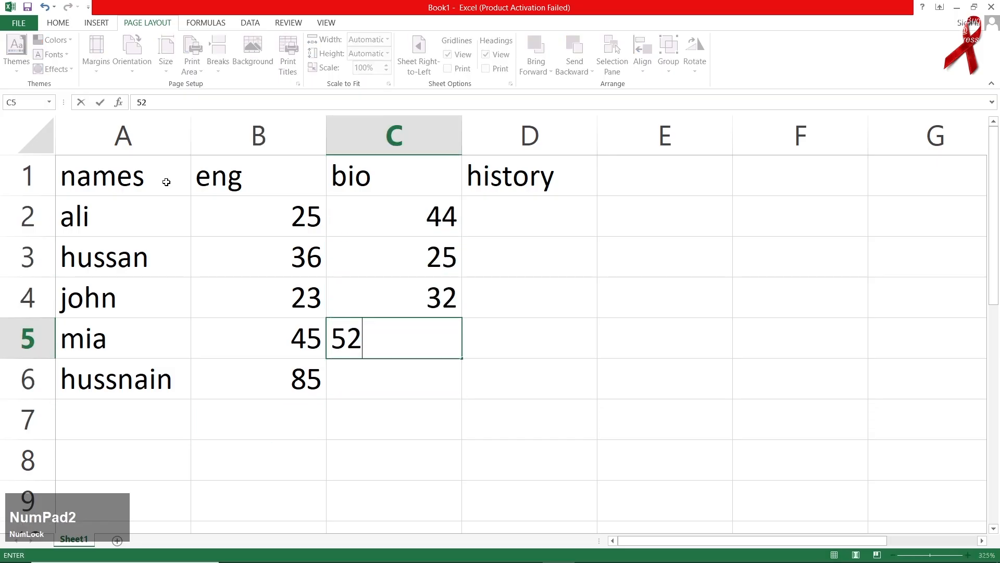
key(Return)
text(41)
key(Up)
Enter the history marks 44, 10, 21, 95 and 85 in cells D2 through D6.
key(Right)
key(Up)
key(Up)
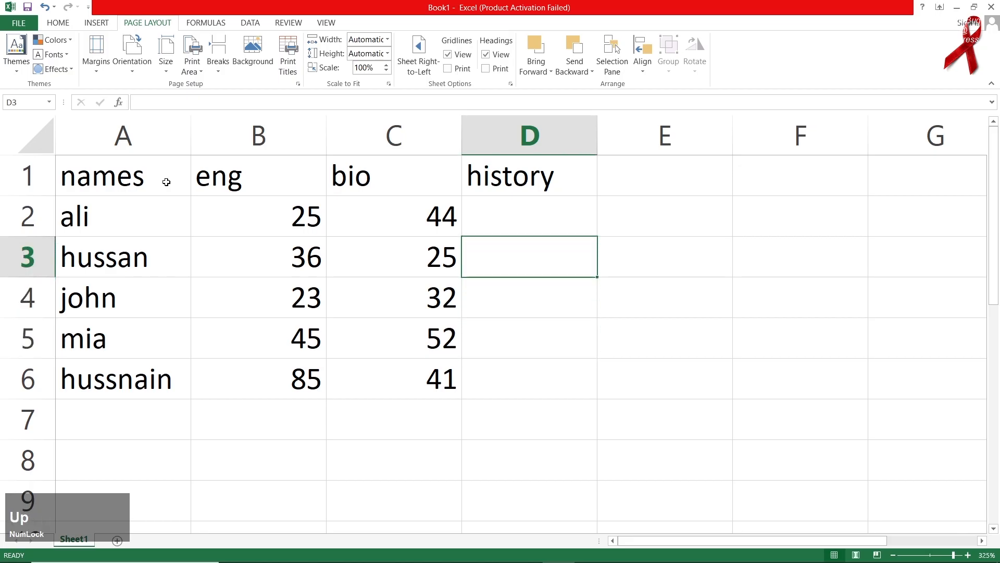
key(Up)
text(44)
key(Return)
text(10)
key(Return)
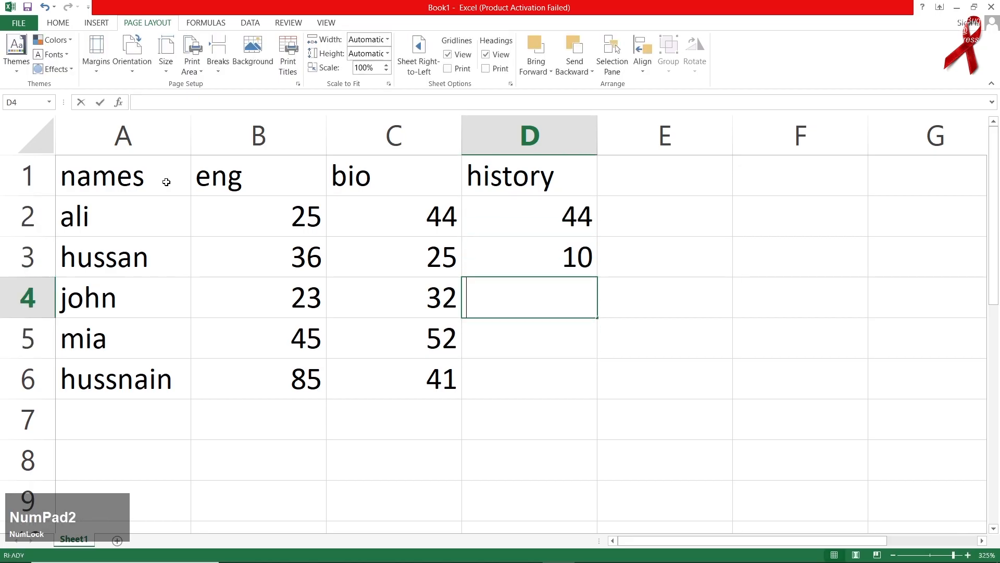
text(21)
key(Return)
text(95)
key(Return)
text(85)
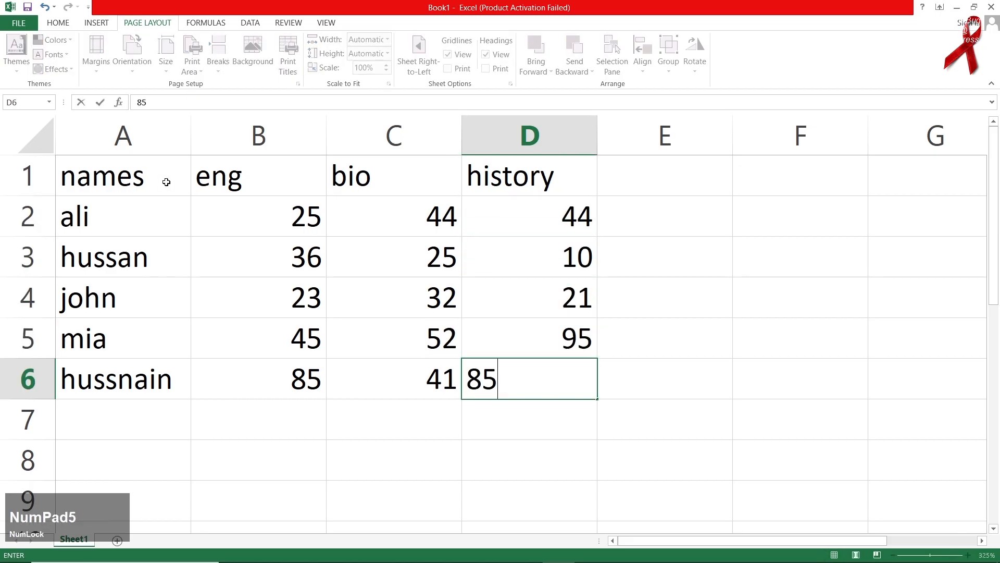
key(Return)
Copy the marks table A1:D6 and paste it below the original at A7 and A13.
ctrl+scroll(252, 292, down, 9)
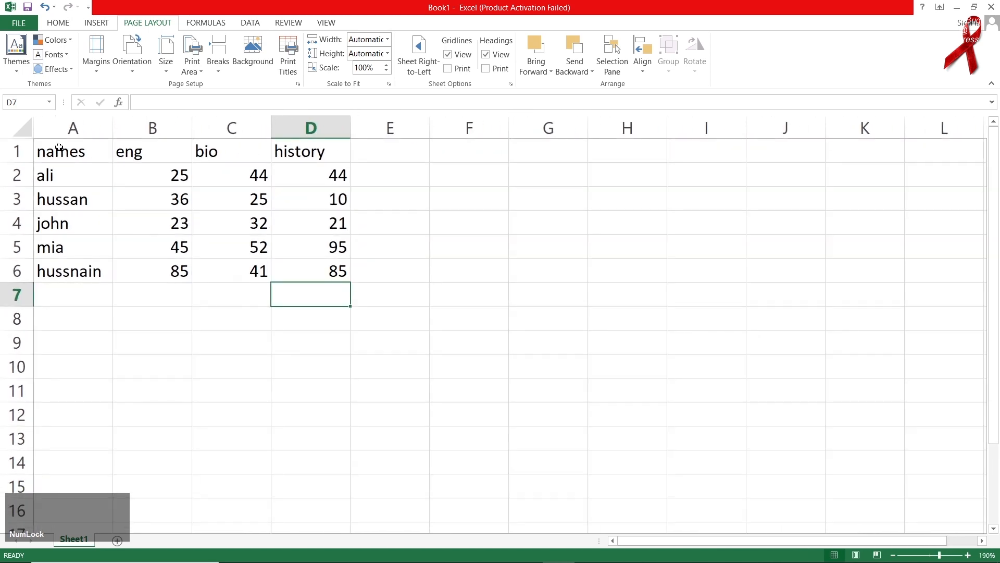
mouse_move(73, 152)
mouse_down()
mouse_move(133, 201)
mouse_move(290, 276)
mouse_move(281, 271)
mouse_up()
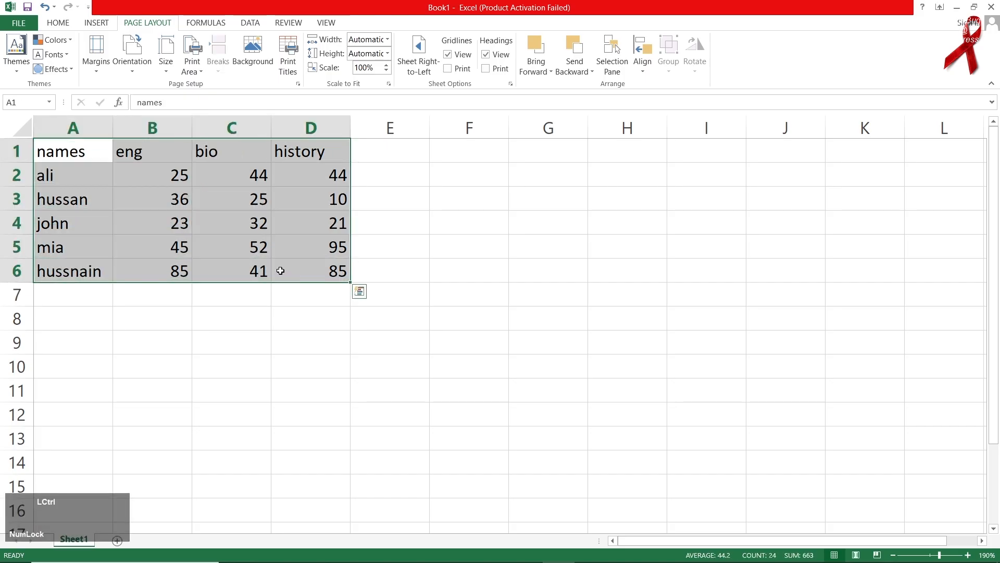
key(ctrl+c)
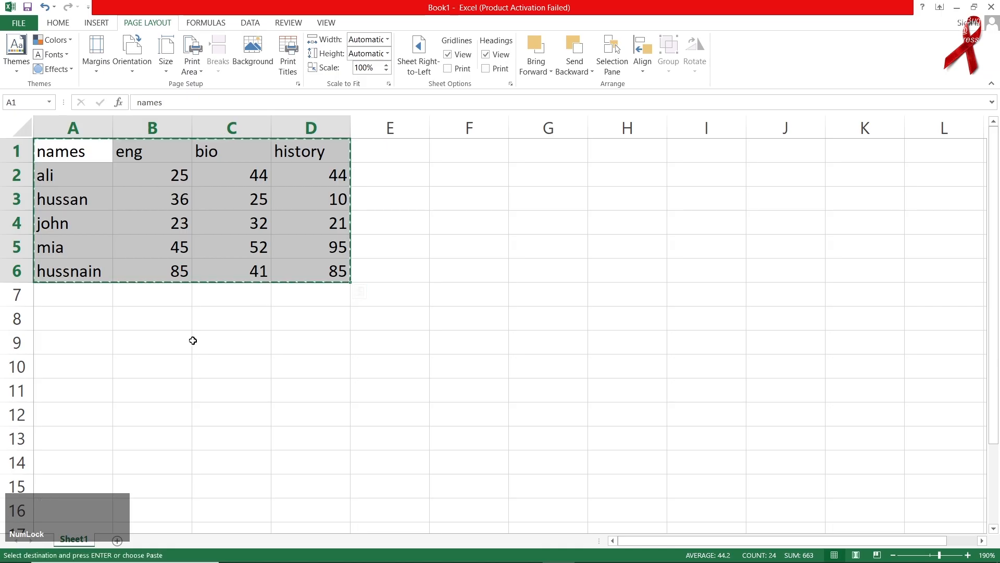
click(81, 304)
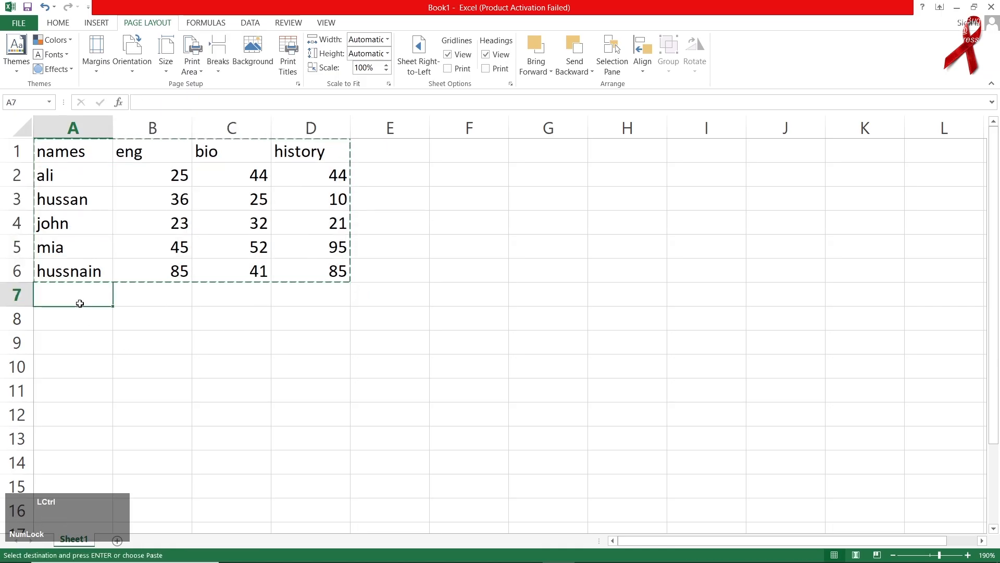
key(ctrl+v)
click(83, 443)
key(ctrl+v)
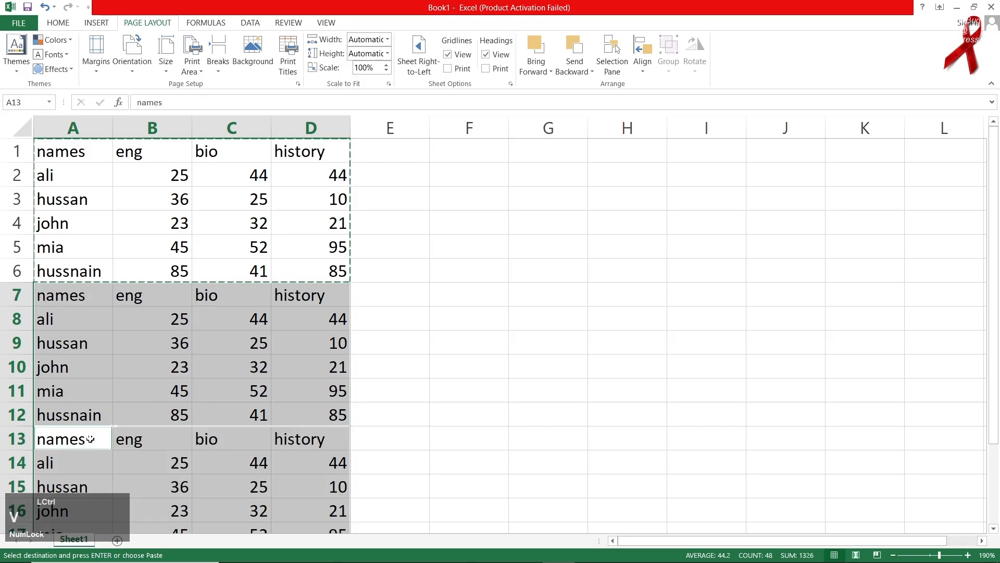
Paste the copied marks table beside the existing blocks at E1, E7 and E13.
click(393, 149)
key(ctrl+v)
click(390, 297)
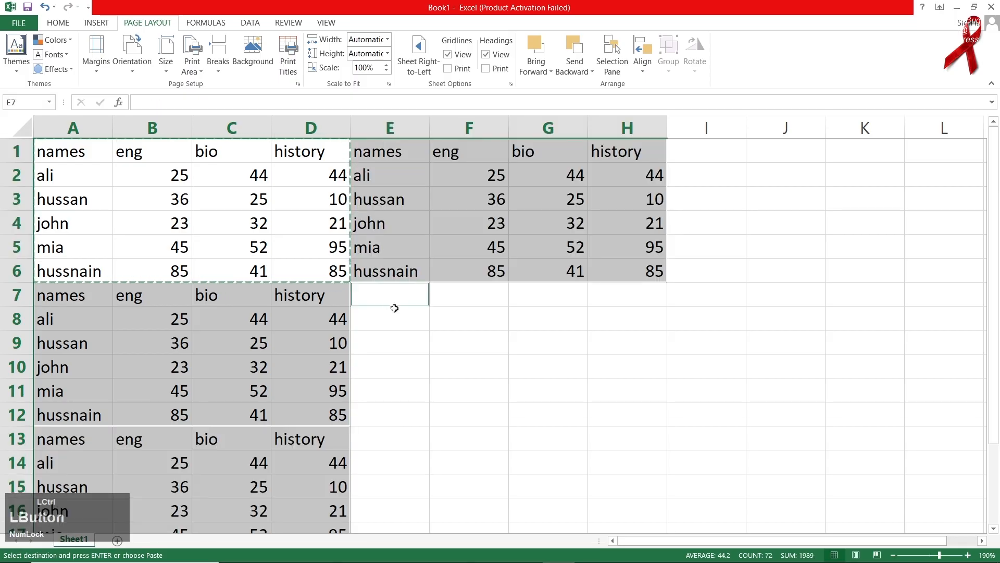
key(ctrl+v)
click(397, 440)
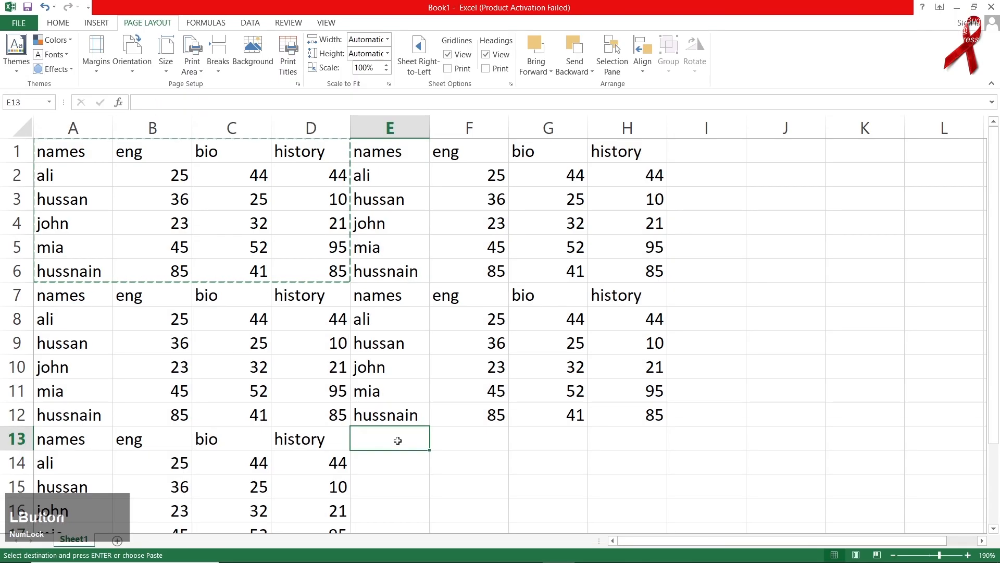
key(ctrl+v)
Copy the enlarged data block A1:H18 and paste it below at A19 and A37.
ctrl+scroll(351, 357, down, 5)
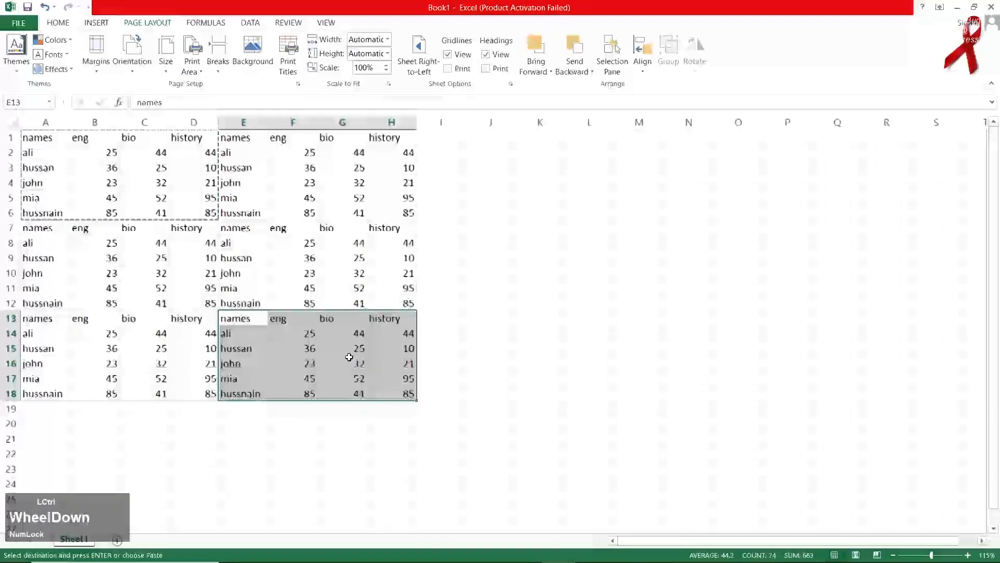
mouse_move(55, 144)
mouse_down()
mouse_move(301, 326)
mouse_move(335, 375)
mouse_move(372, 385)
mouse_up()
key(ctrl+v)
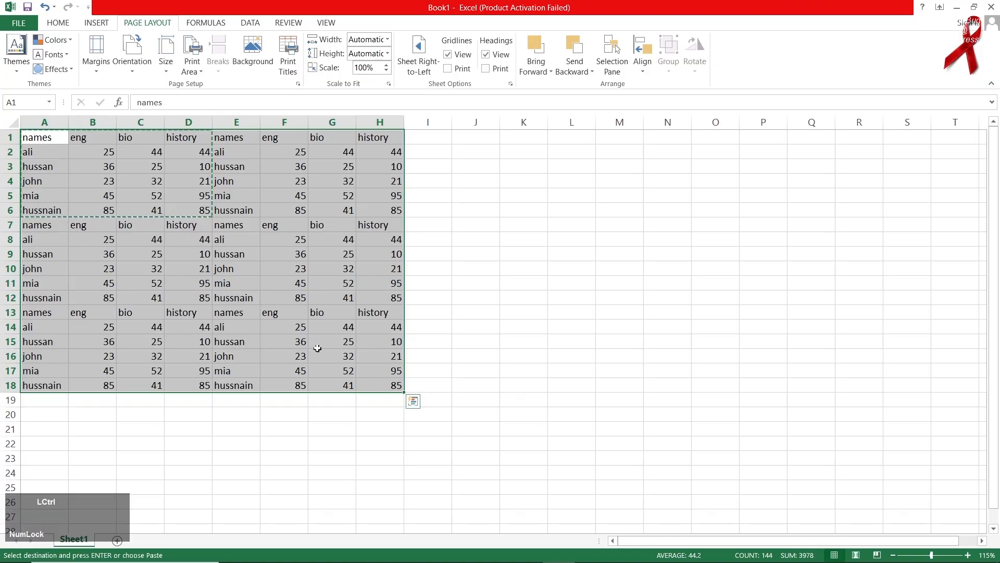
key(ctrl+c)
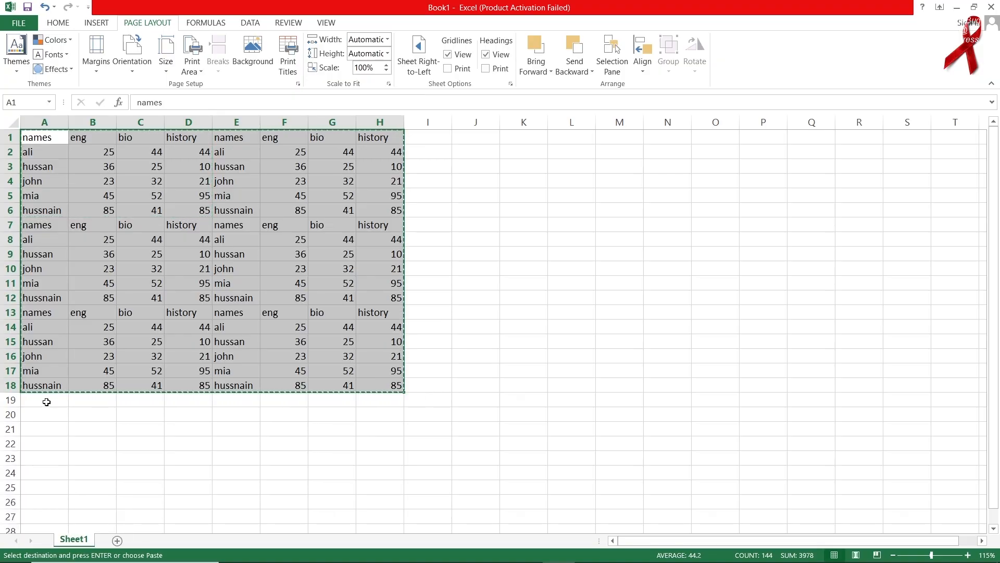
click(49, 398)
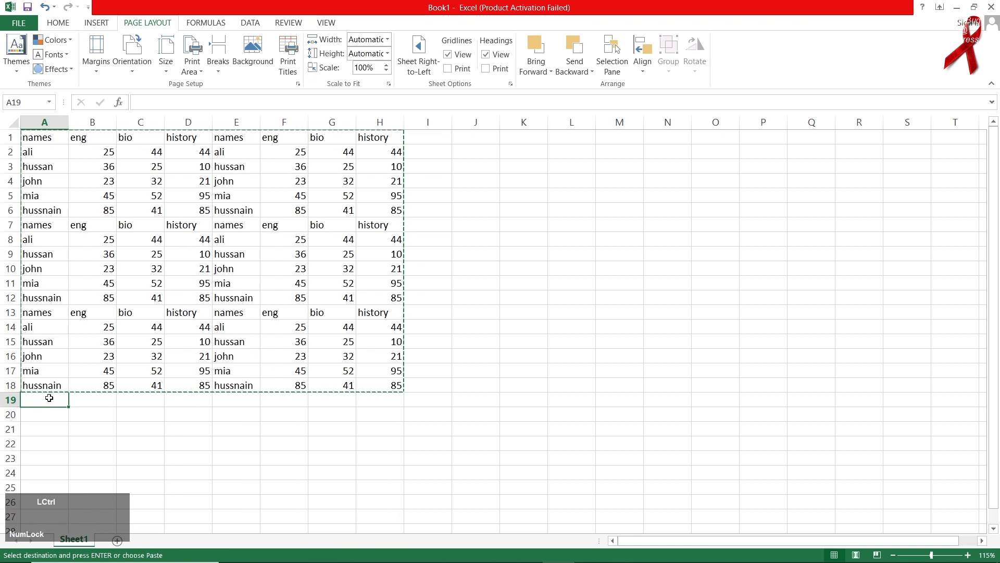
key(ctrl+v)
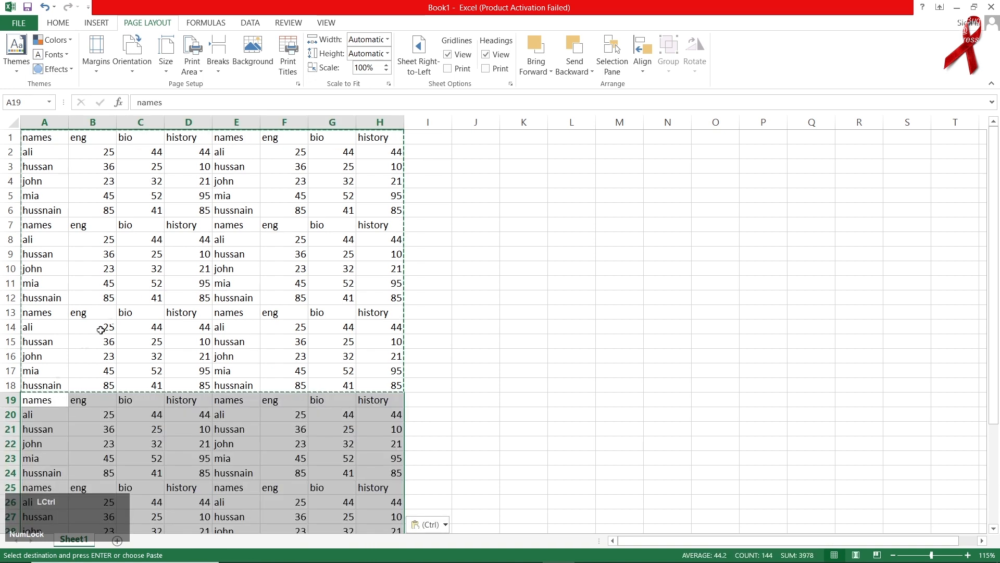
scroll(141, 310, down, 4)
click(23, 369)
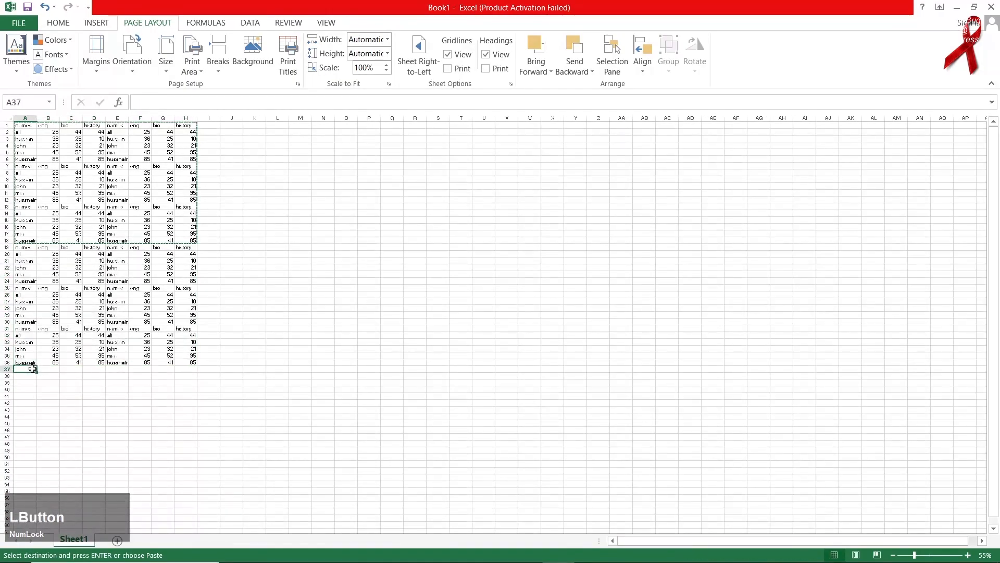
key(ctrl+v)
Paste the copied A1:H18 block beside the existing data at I1, I19 and I37.
click(208, 126)
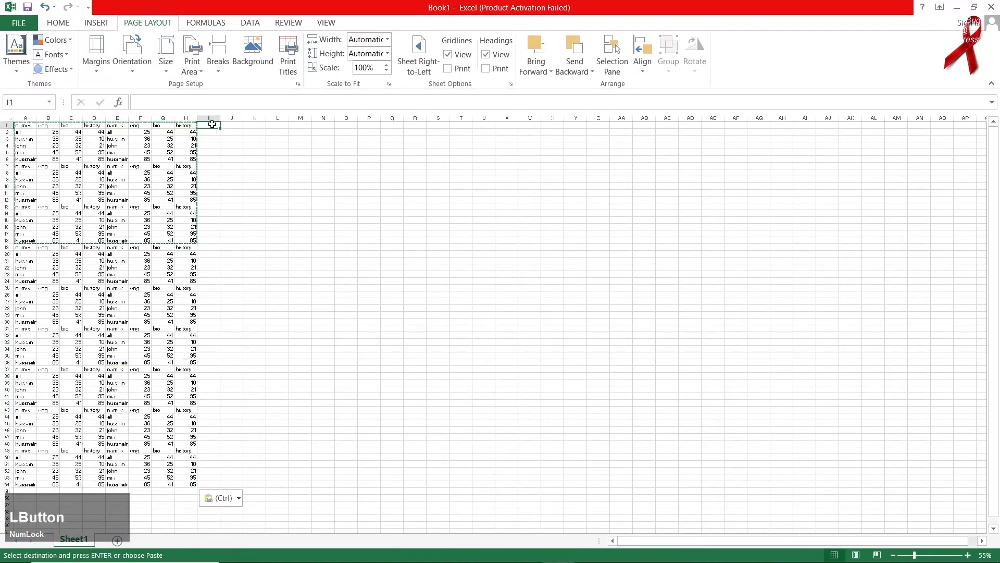
key(ctrl+v)
click(210, 249)
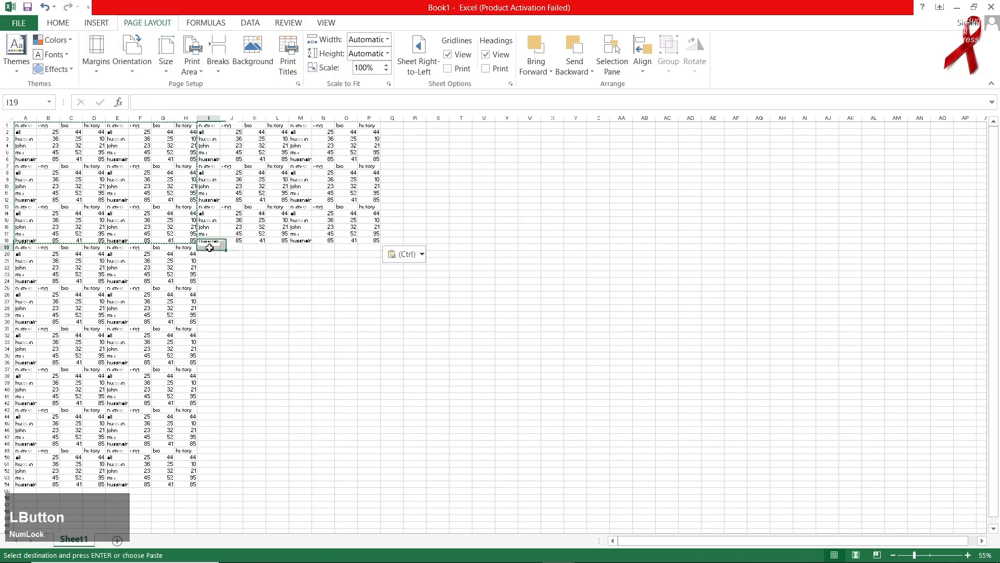
key(ctrl+v)
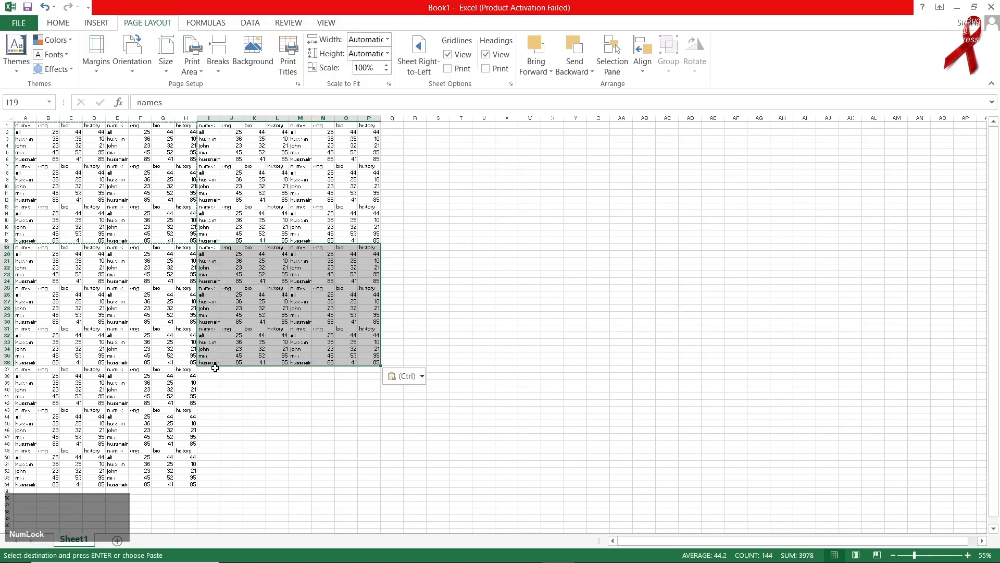
click(215, 368)
key(ctrl+v)
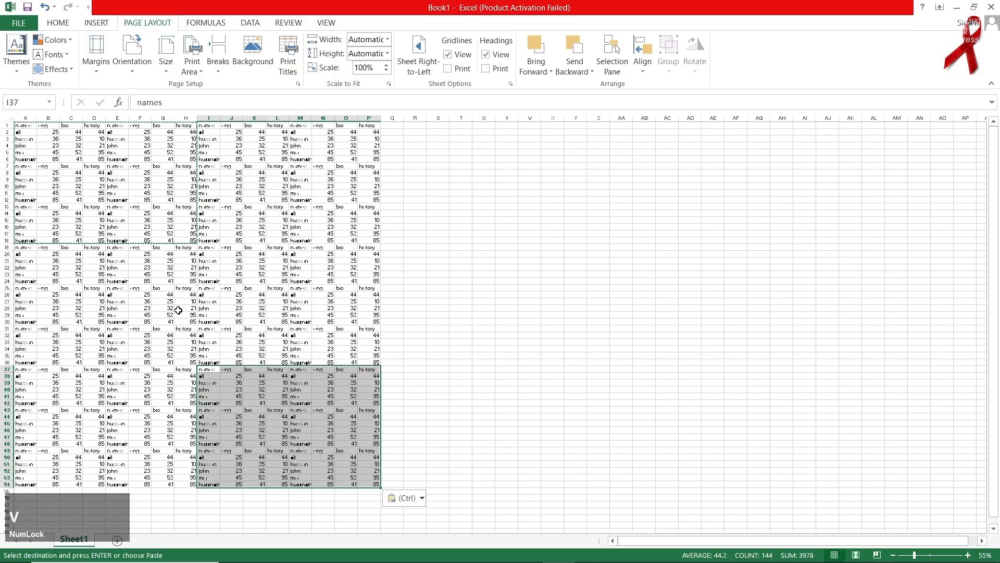
scroll(178, 310, down, 2)
scroll(178, 310, up, 5)
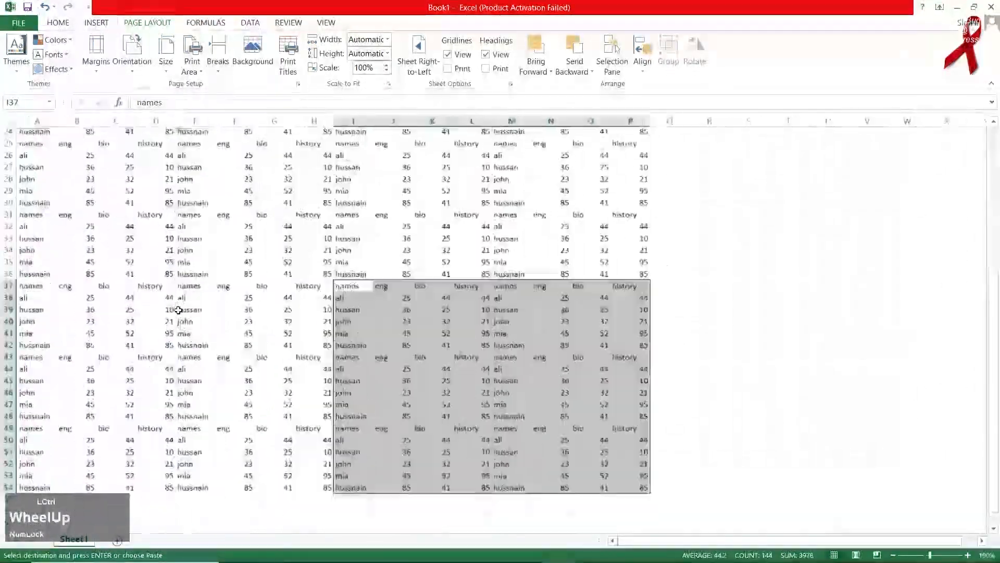
Cancel the active copy mode and look over the whole duplicated marks block A1:P54.
scroll(178, 310, up, 3)
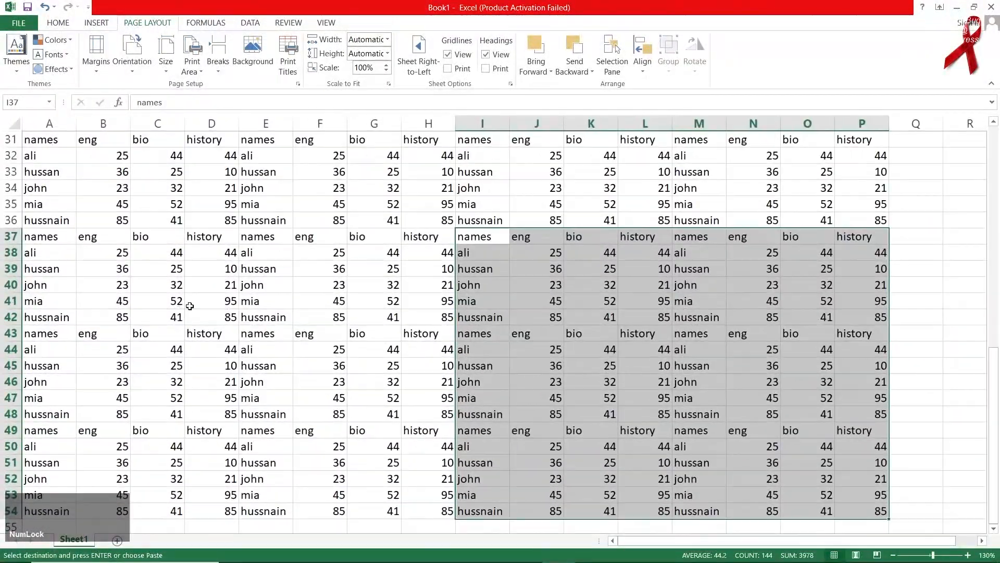
scroll(189, 308, up, 9)
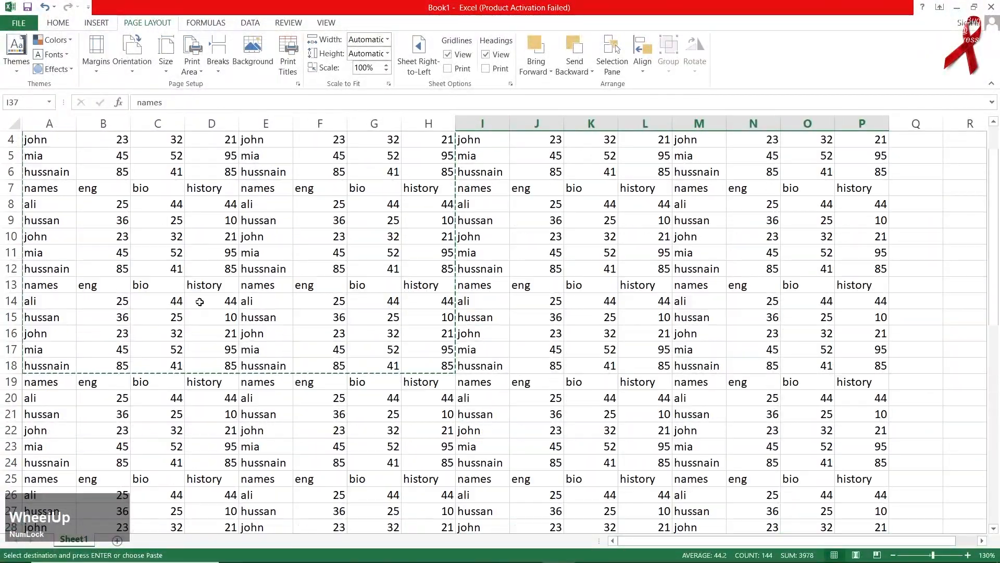
click(199, 301)
key(Escape)
scroll(198, 296, up, 1)
scroll(170, 297, down, 6)
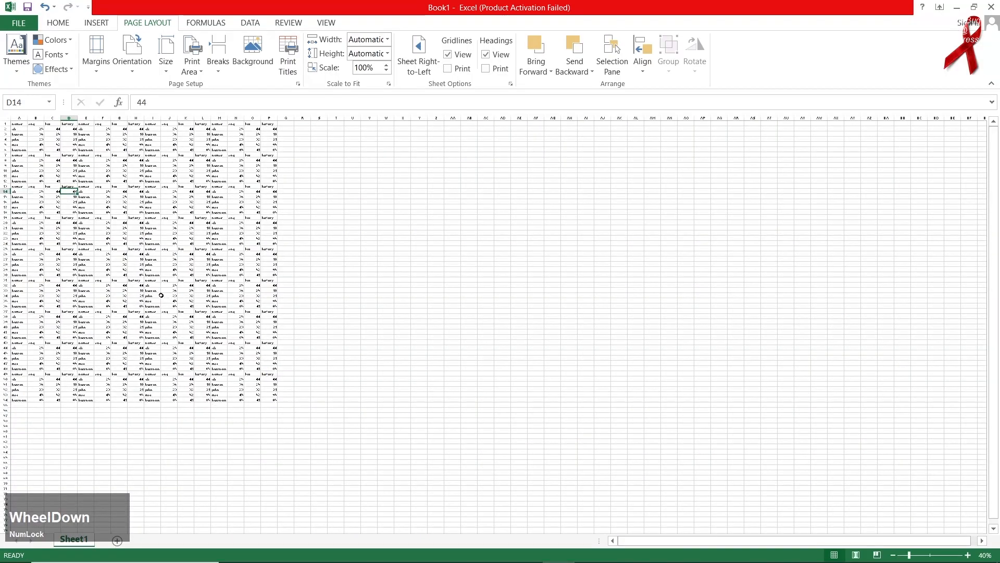
scroll(135, 275, up, 1)
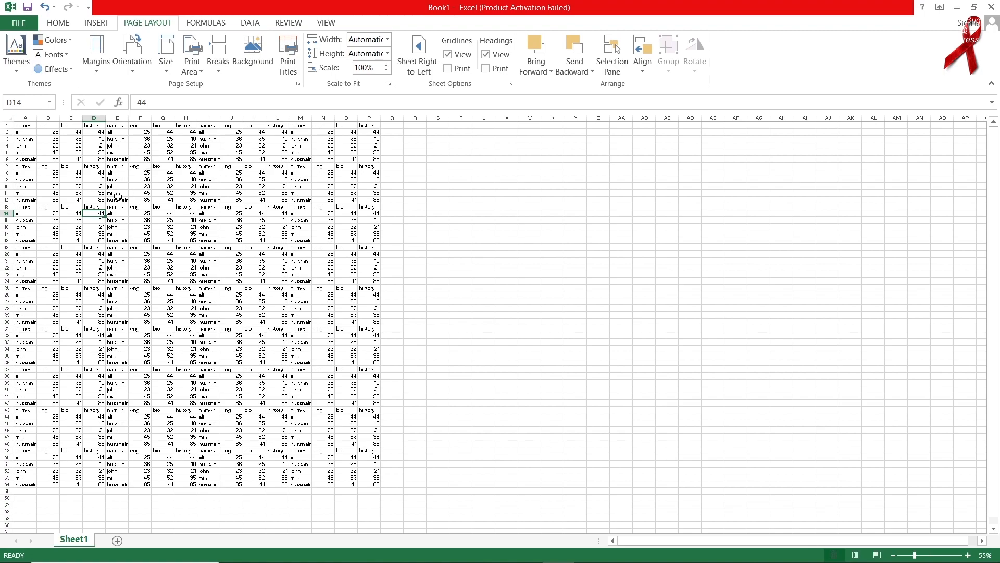
Apply the Wide margin preset to the sheet and examine how the page breaks divide the marks data.
ctrl+scroll(106, 203, up, 6)
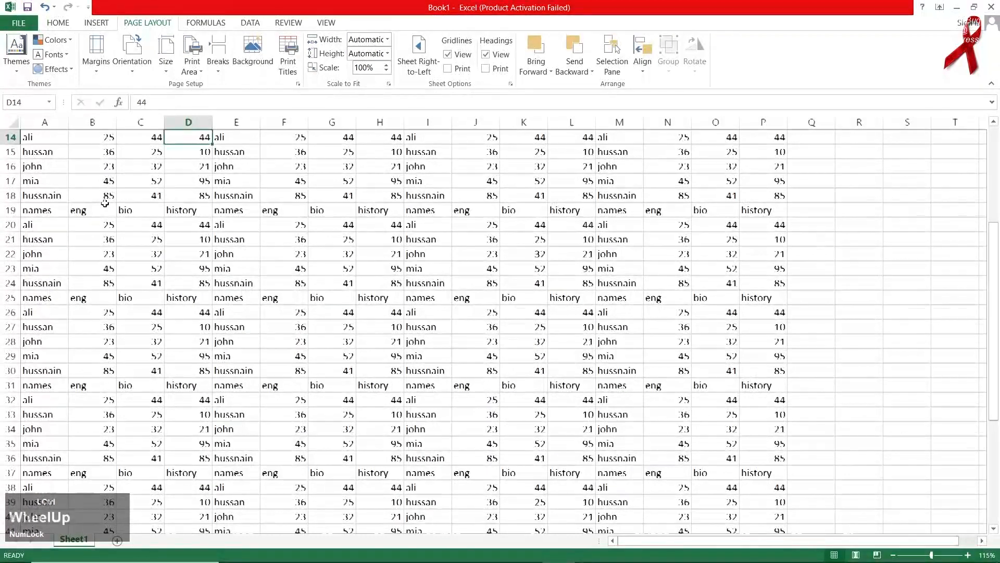
click(102, 73)
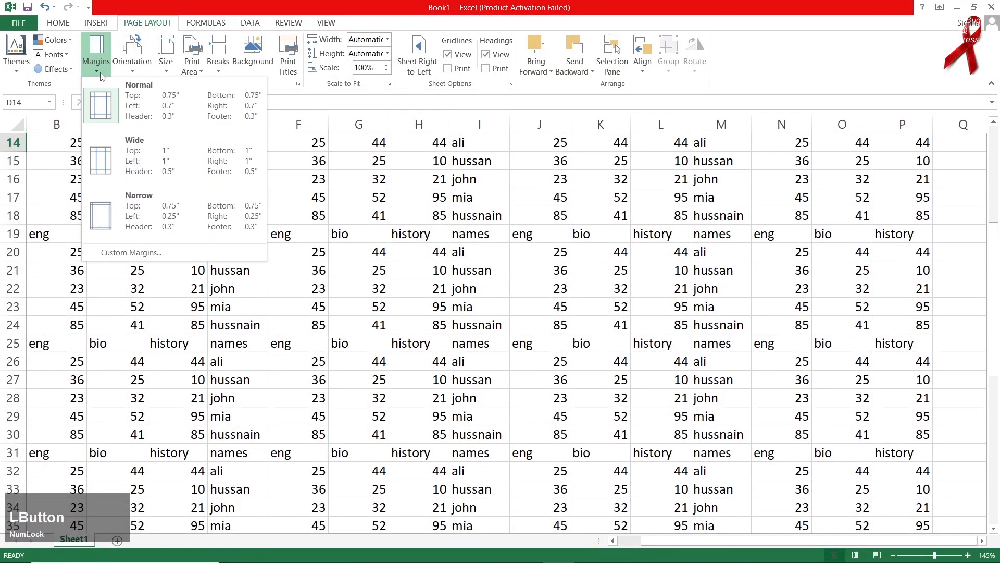
click(125, 152)
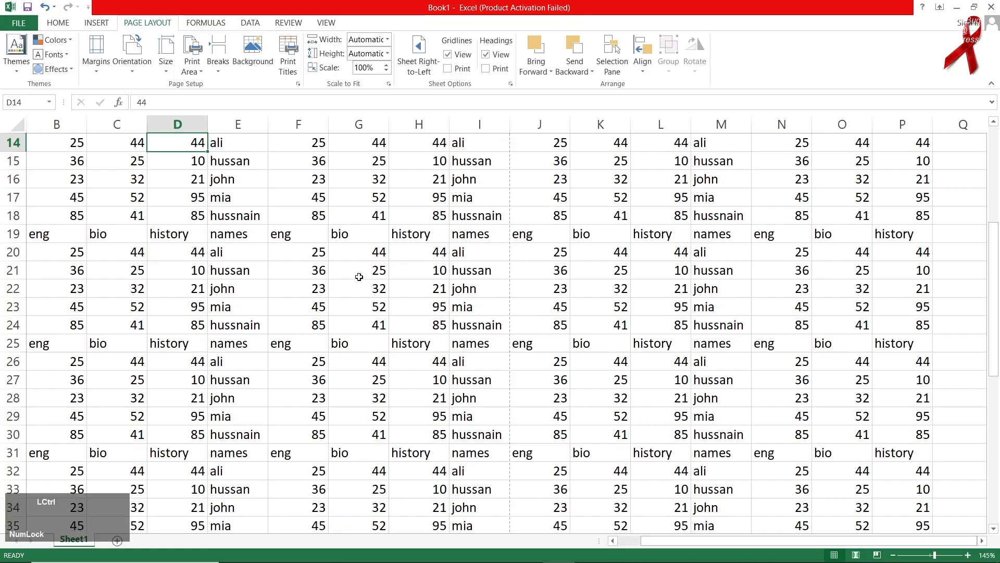
ctrl+scroll(359, 276, down, 7)
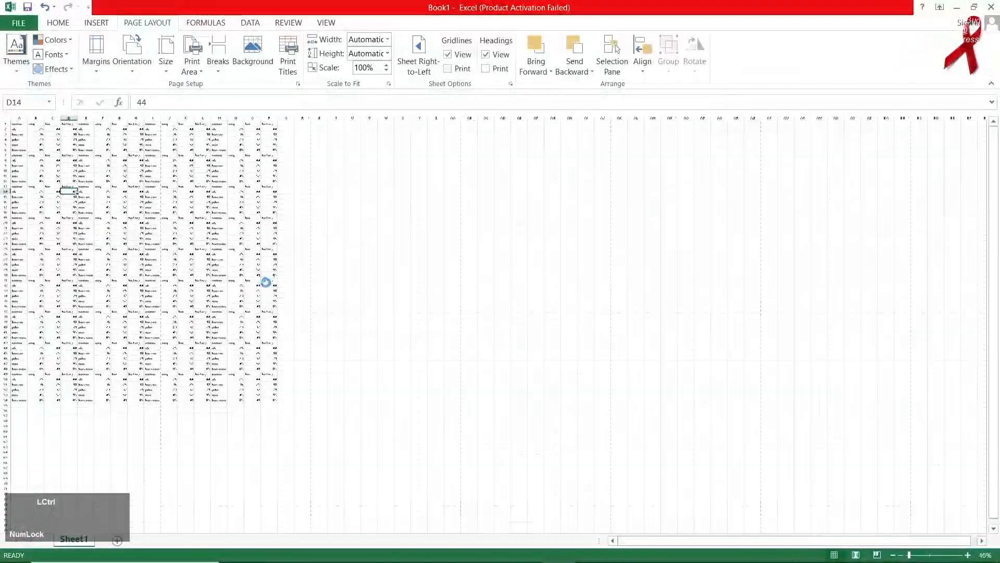
ctrl+scroll(250, 276, down, 4)
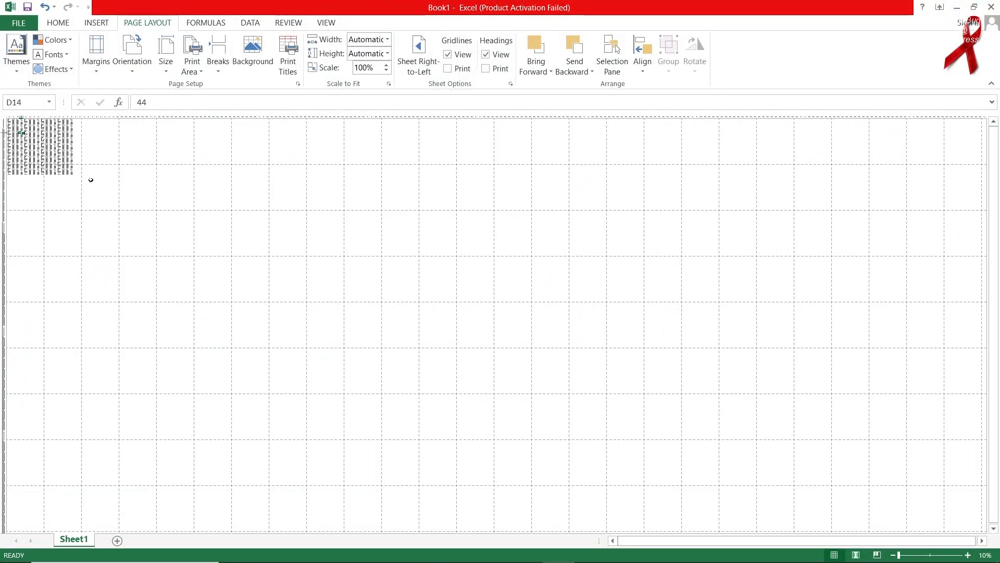
click(36, 142)
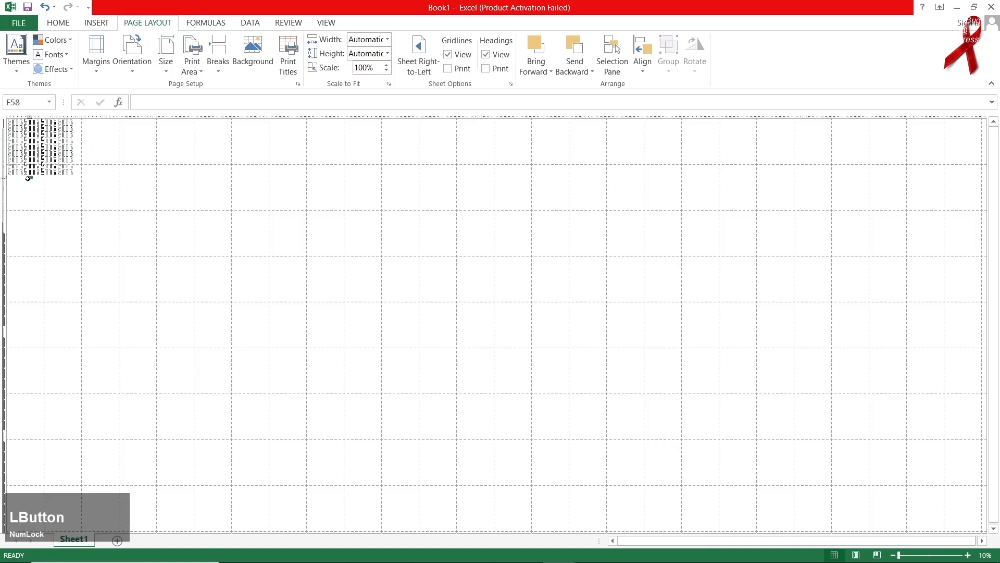
scroll(66, 195, up, 1)
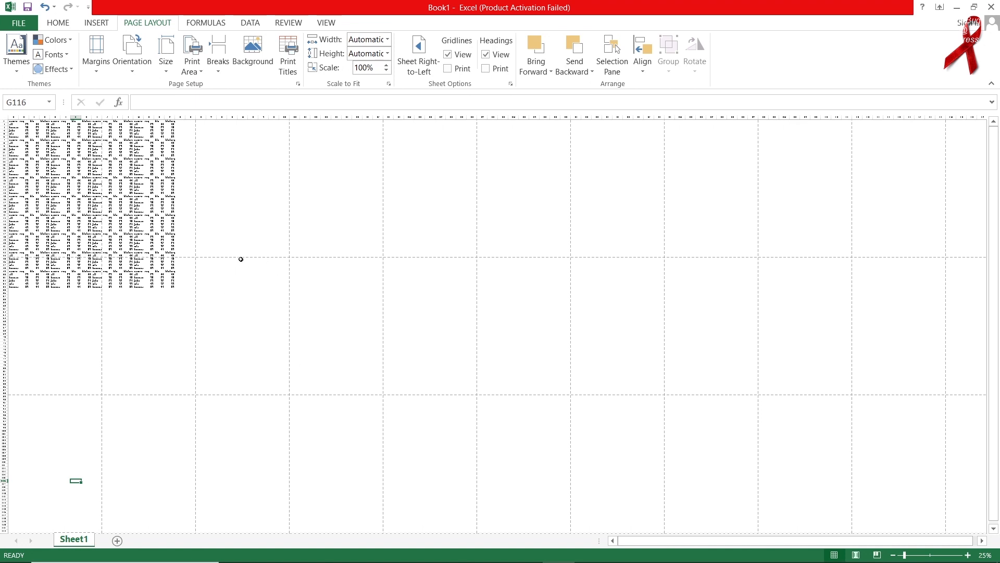
Change the page margins to the Normal preset, followed by the Narrow preset, to compare their page breaks.
click(106, 73)
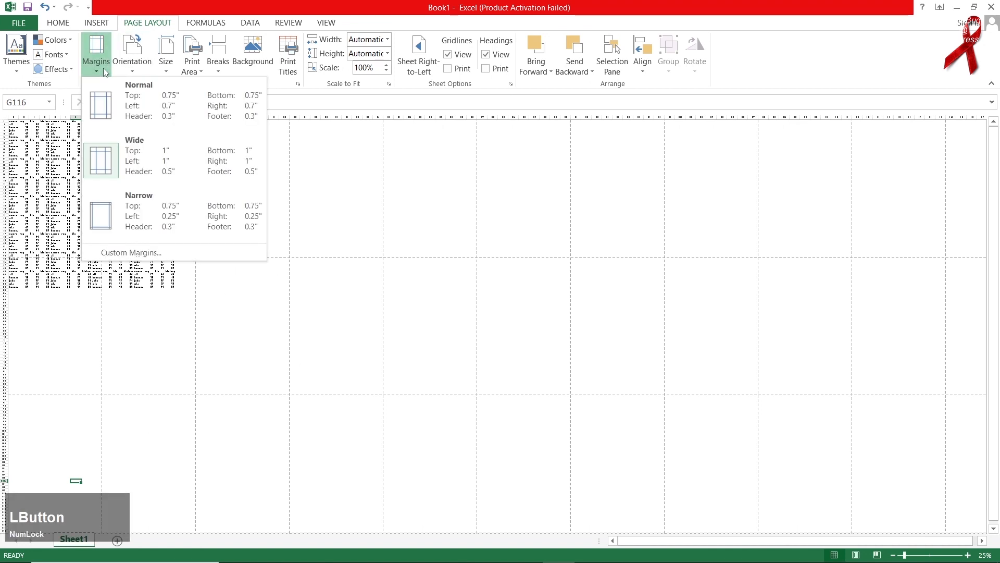
click(138, 117)
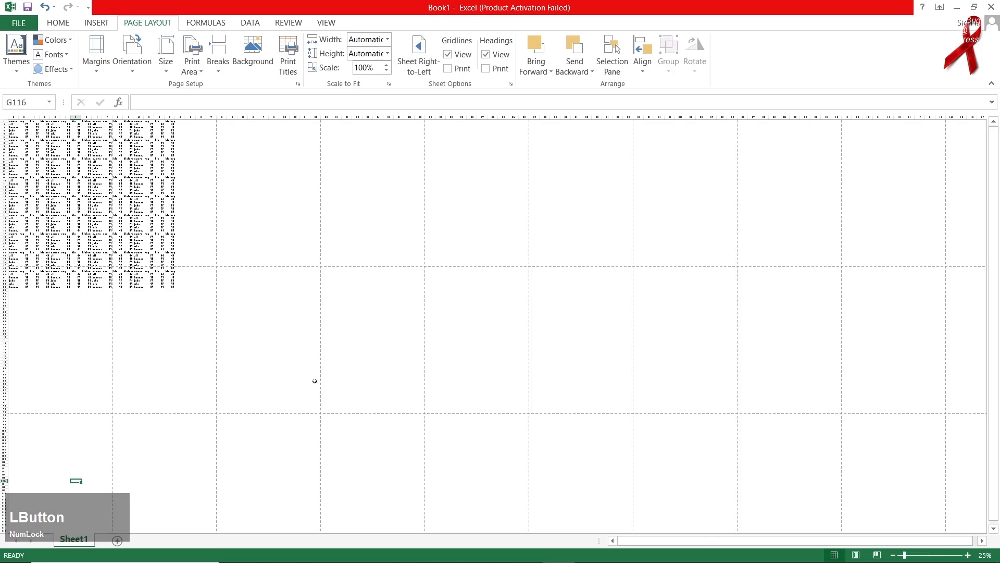
click(97, 62)
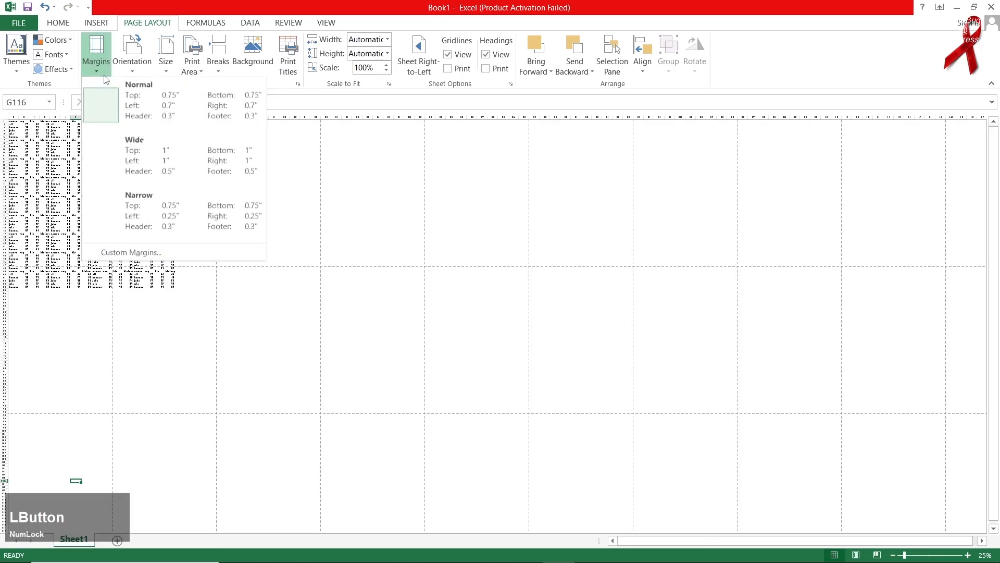
click(130, 216)
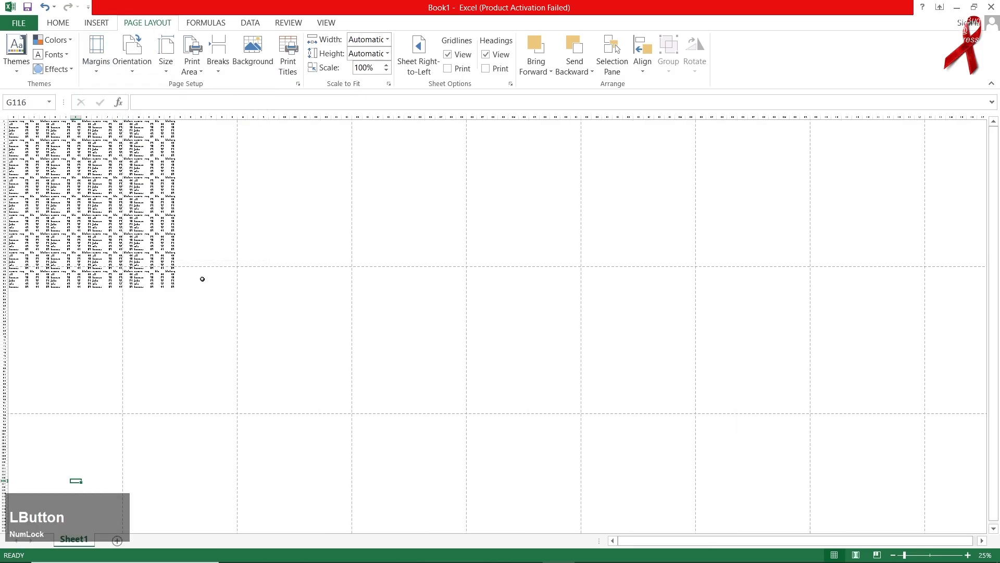
Restore the Normal page margins and select cell H19 inside the marks data.
click(105, 73)
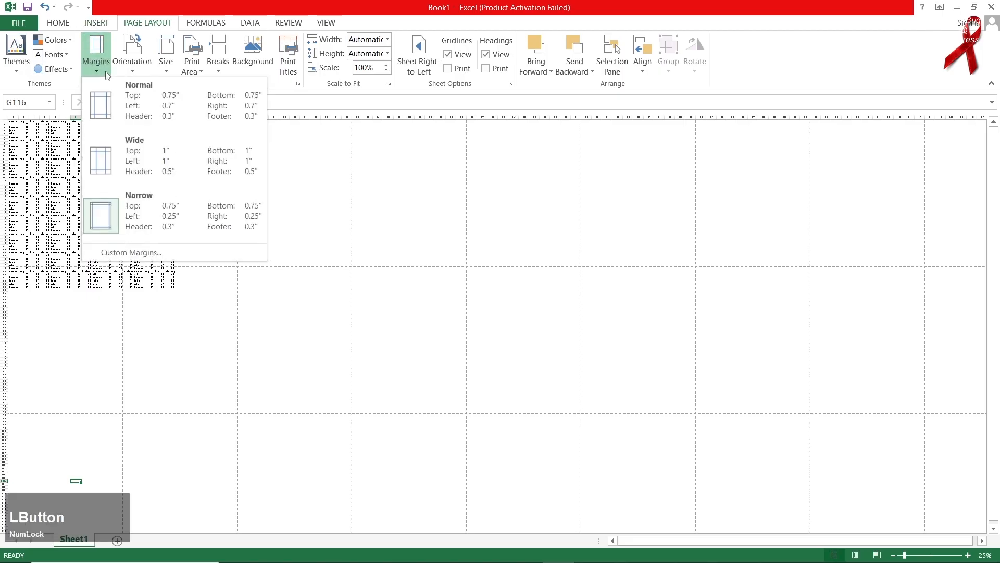
click(105, 92)
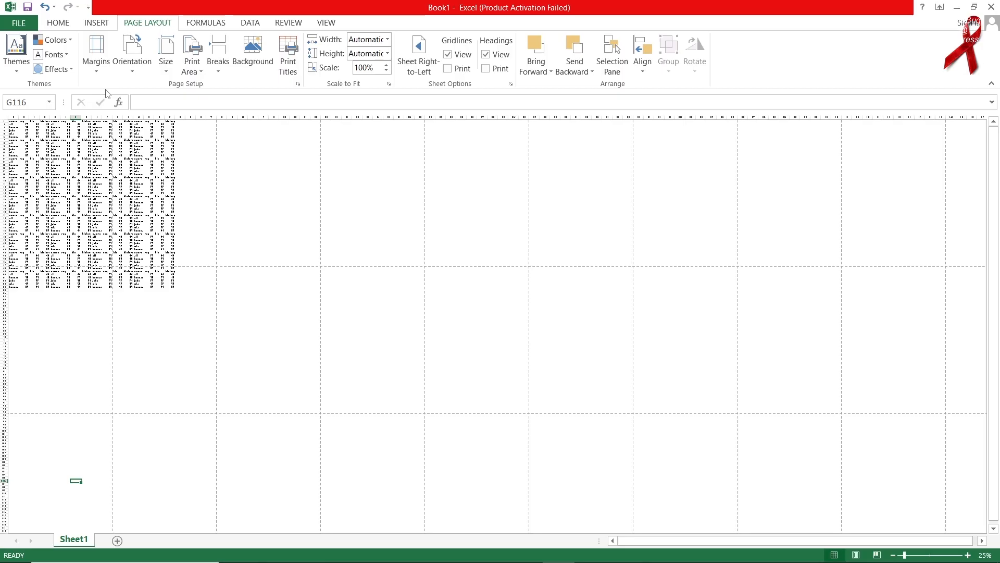
click(85, 180)
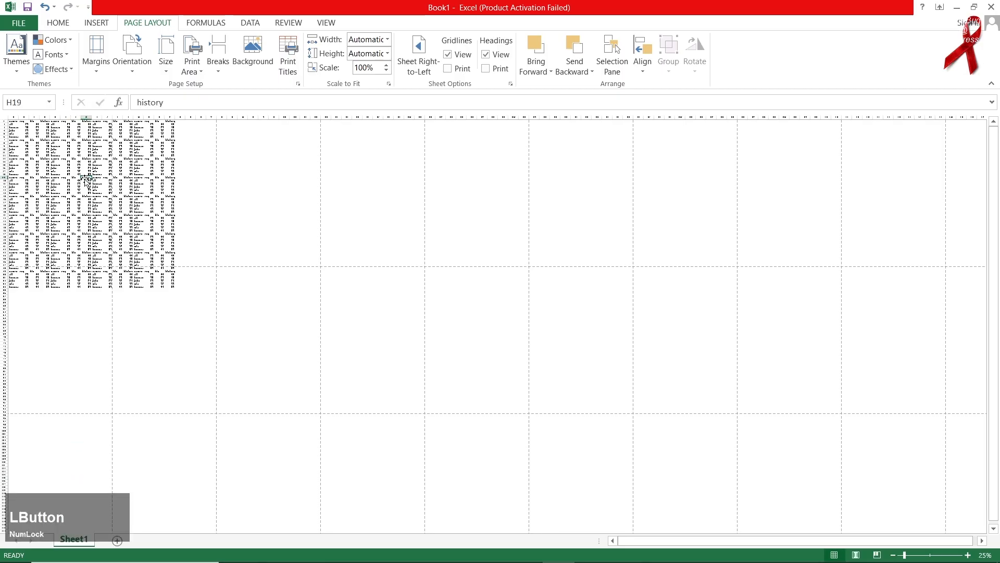
Switch the page orientation between Landscape and Portrait twice to compare the page breaks, ending on Portrait.
click(131, 75)
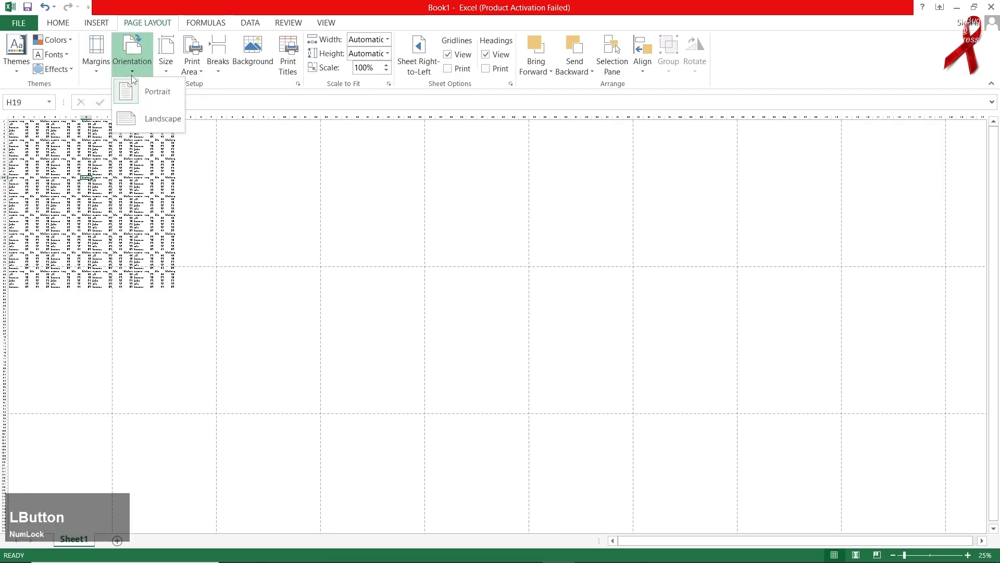
click(142, 122)
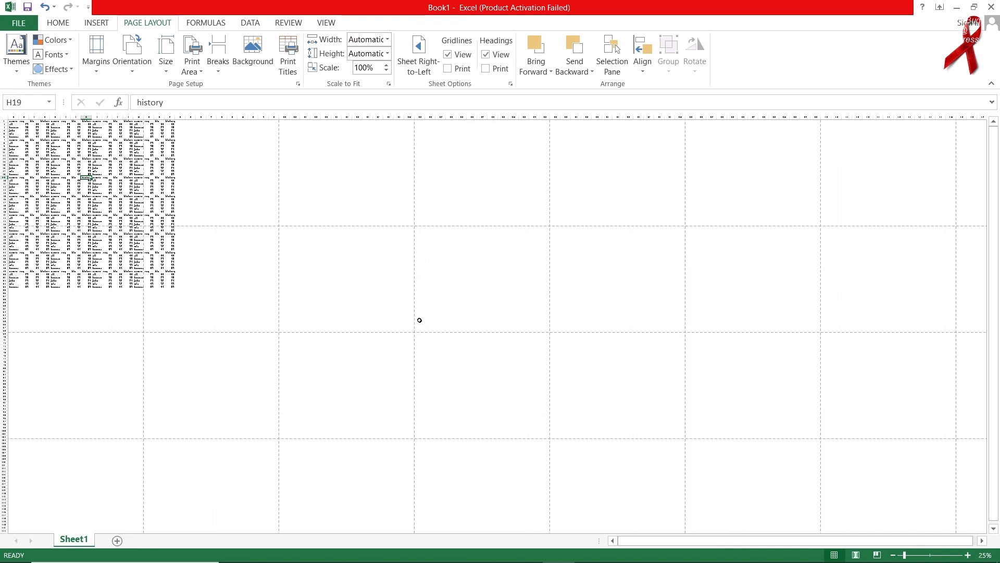
click(130, 66)
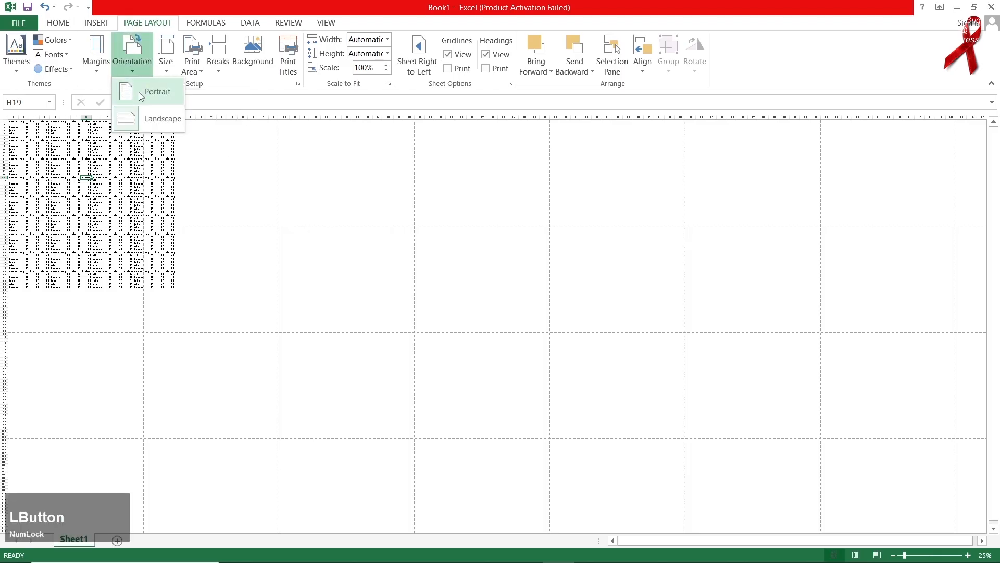
click(141, 94)
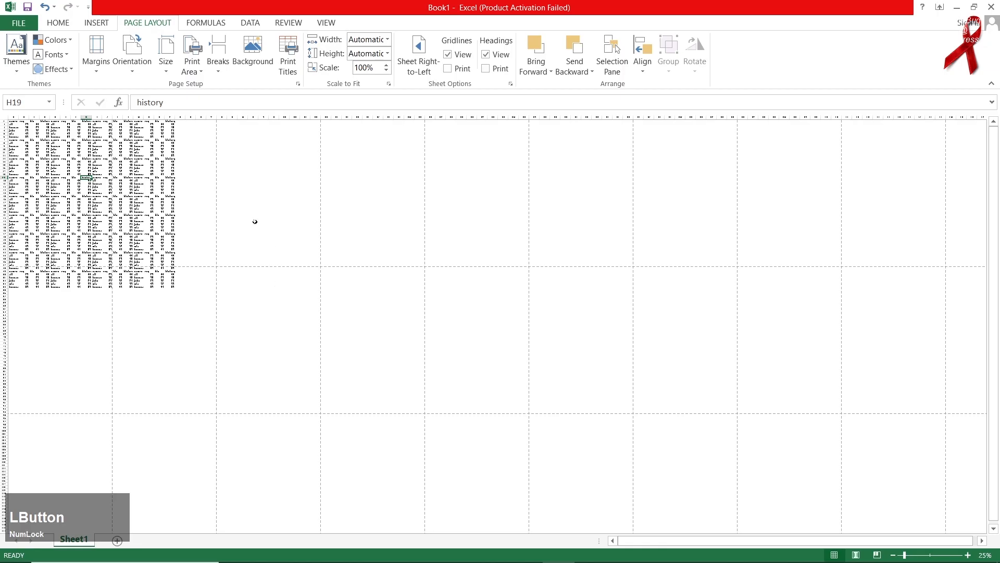
click(132, 58)
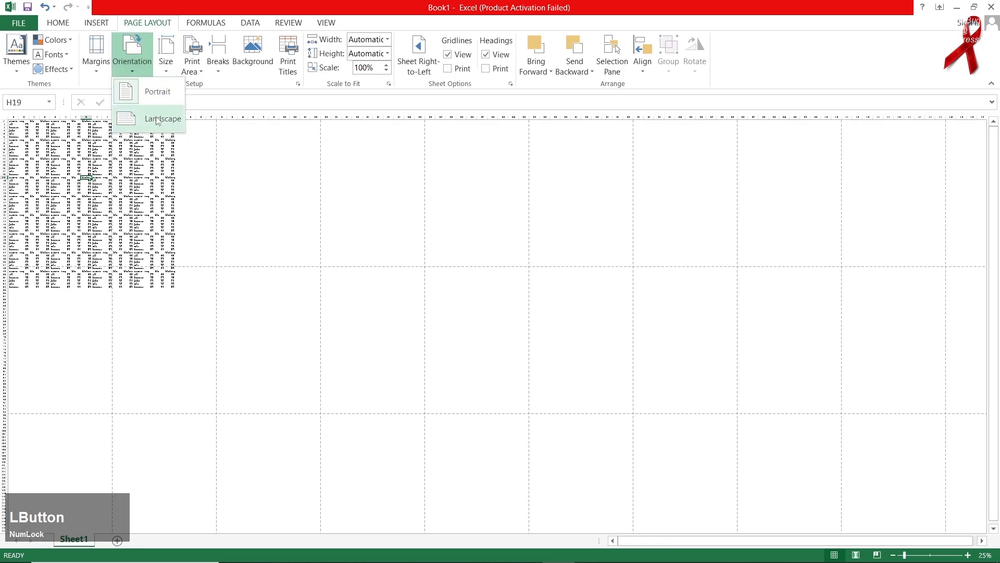
click(158, 119)
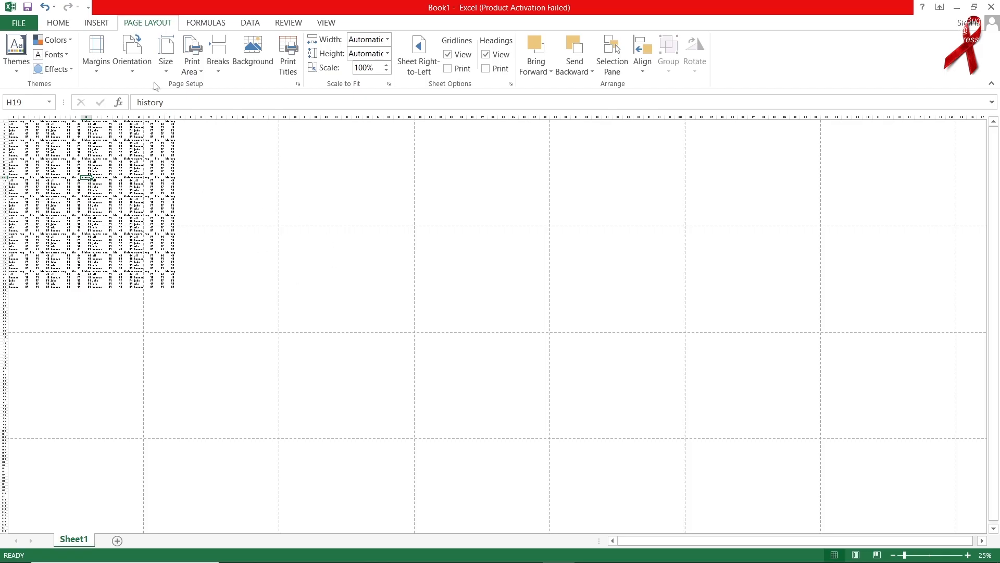
click(134, 60)
click(156, 90)
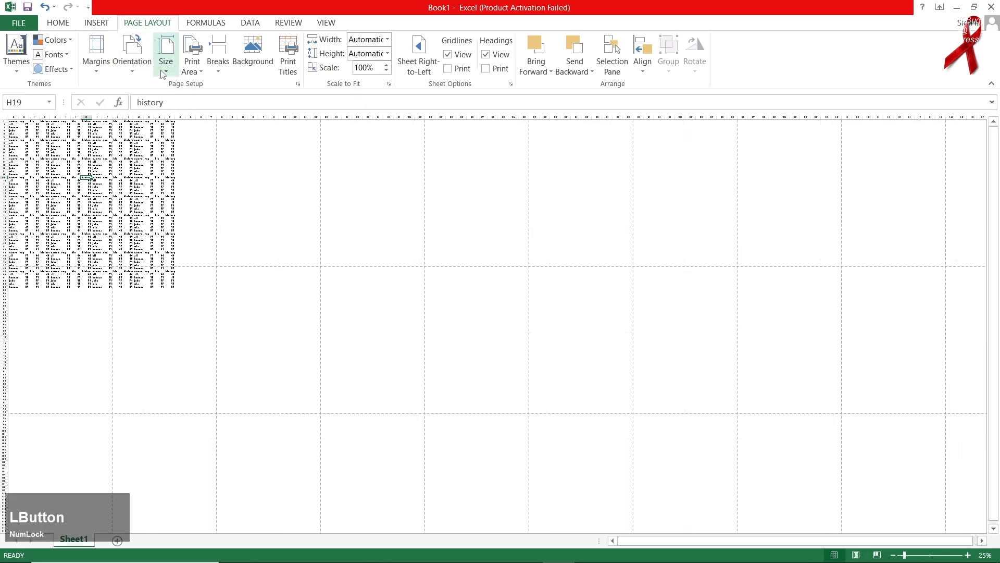
Set the paper size to A3 (11.69" x 16.54") and examine the page divisions on the sheet.
click(163, 73)
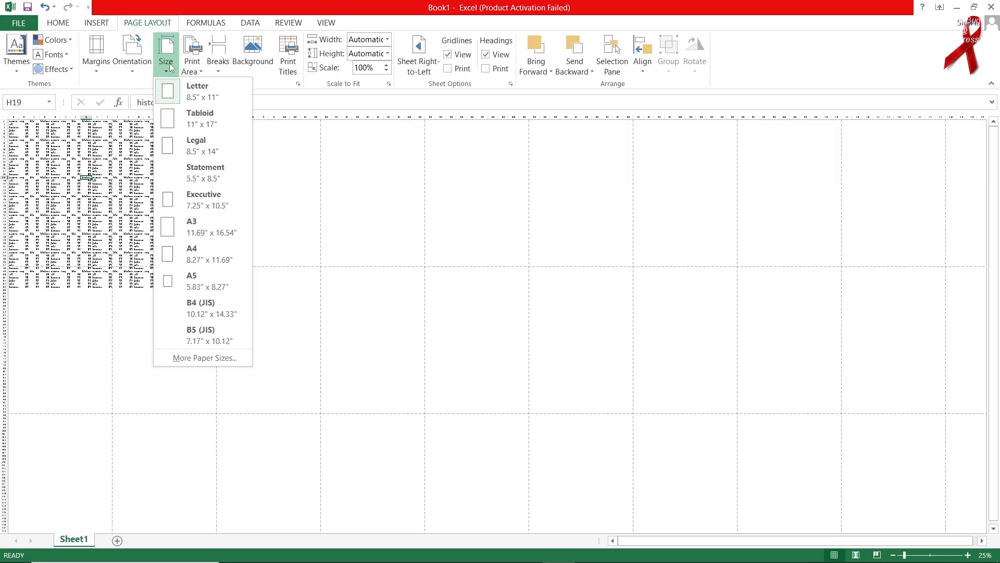
click(170, 66)
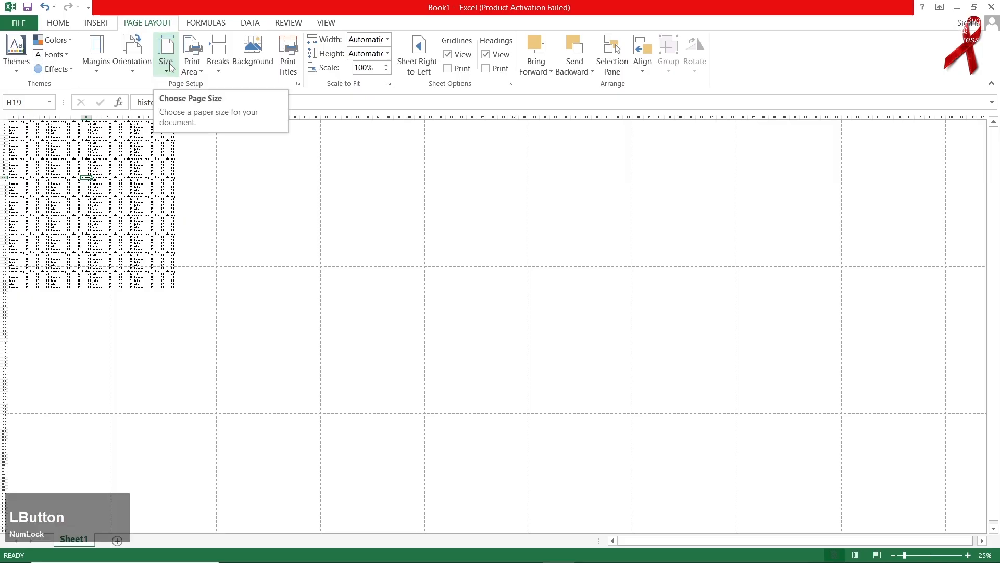
click(171, 67)
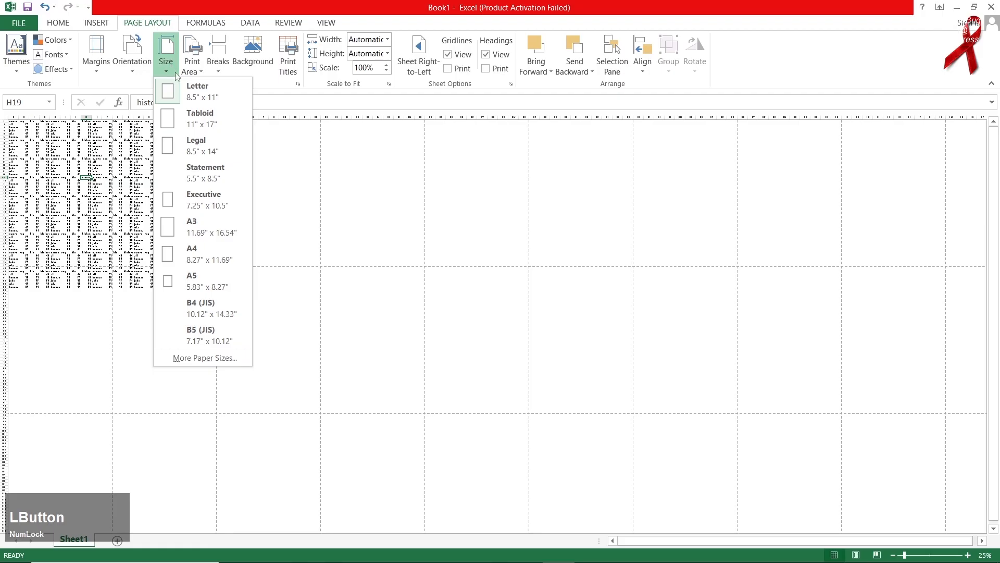
click(204, 224)
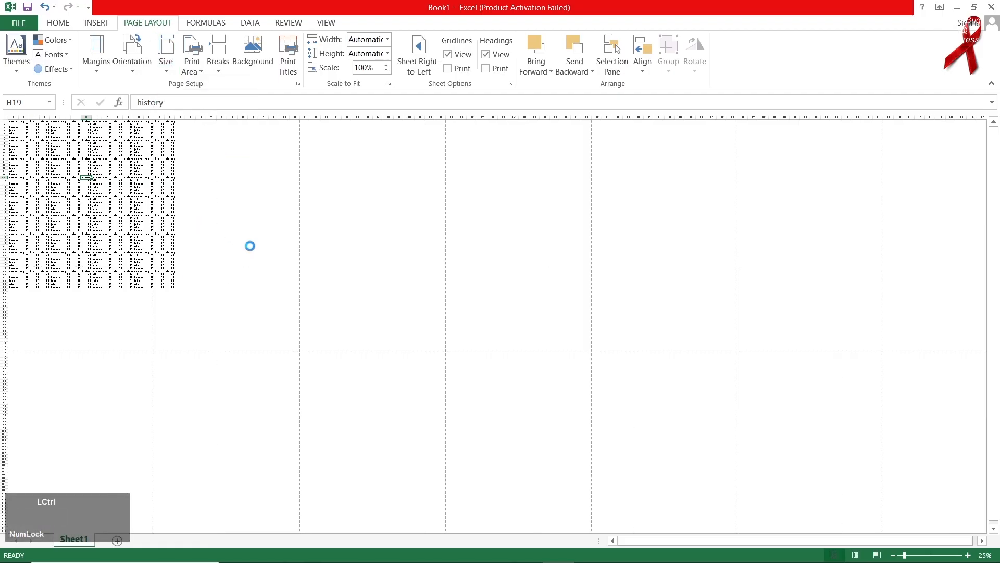
scroll(245, 245, down, 1)
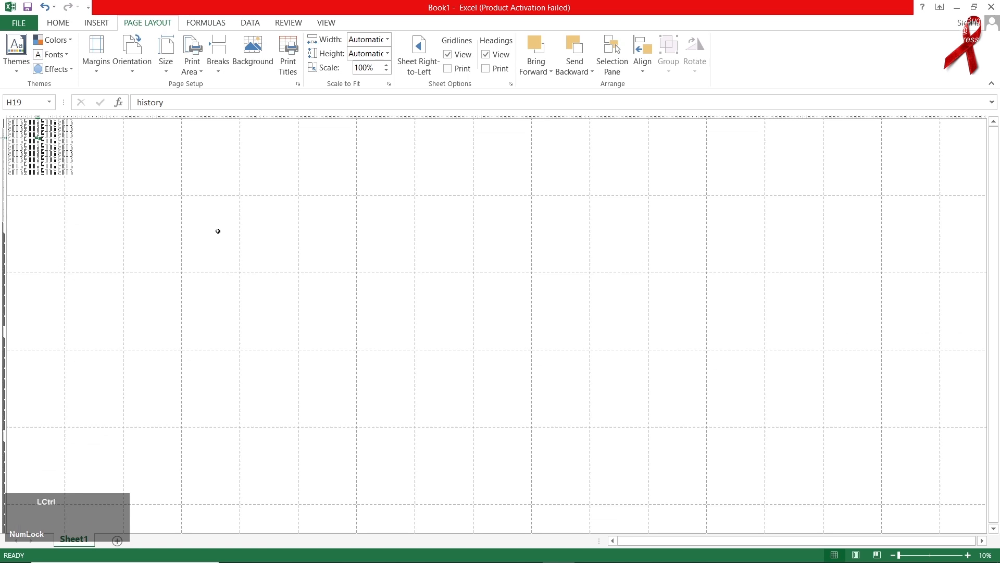
scroll(217, 231, up, 1)
click(299, 226)
scroll(300, 226, down, 1)
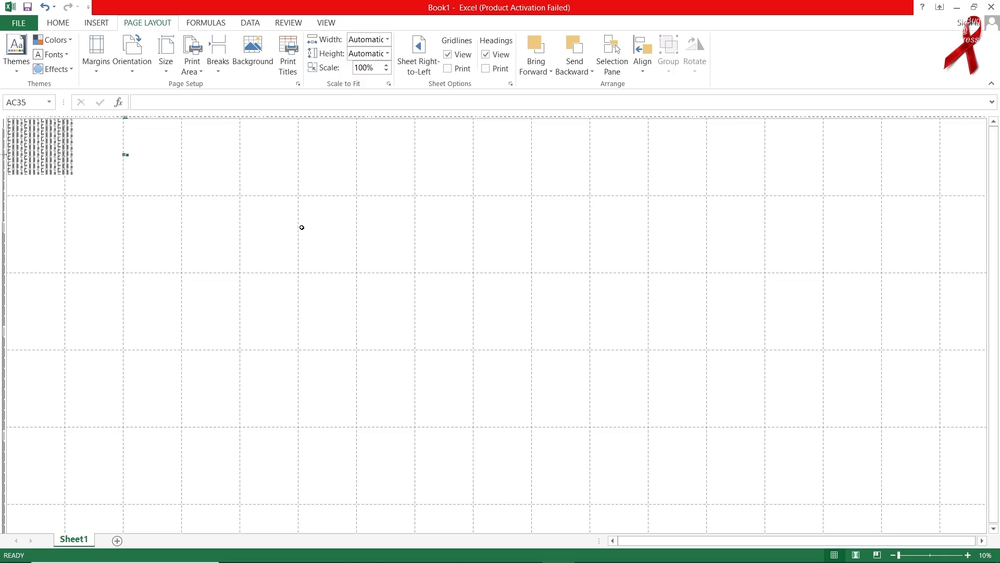
Set the paper size to A4 (8.27" x 11.69") and check the page breaks across the marks data.
click(166, 55)
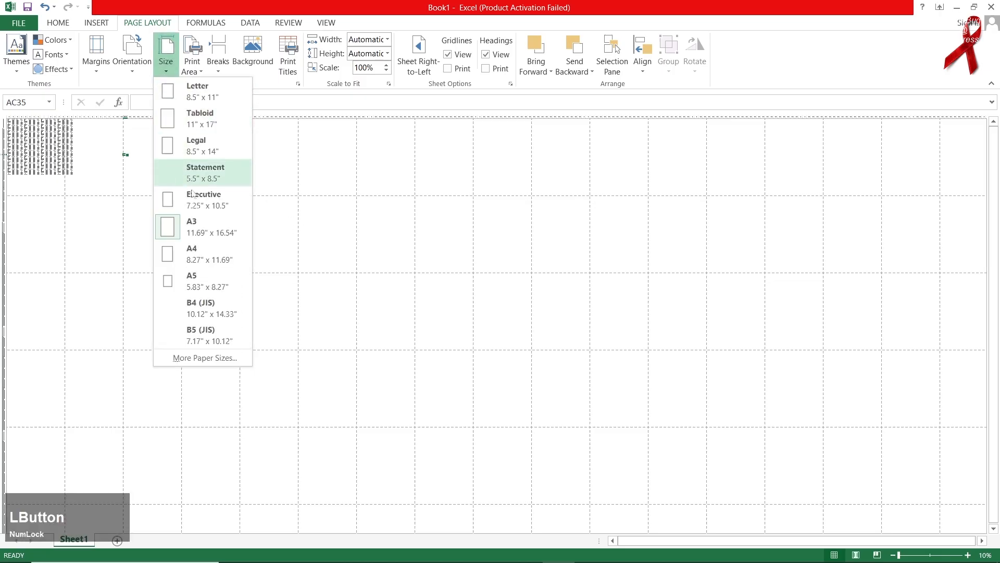
click(200, 247)
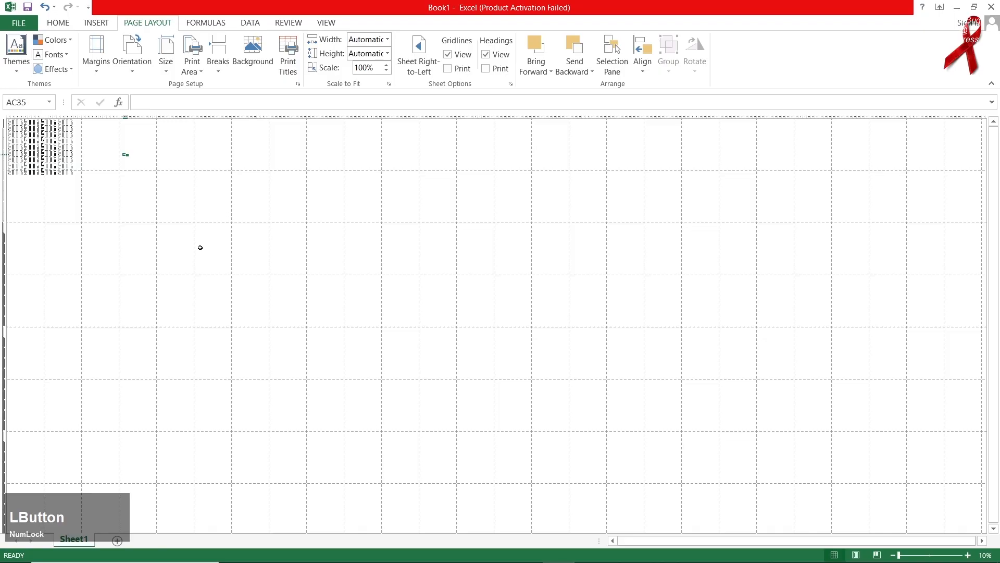
scroll(200, 247, up, 2)
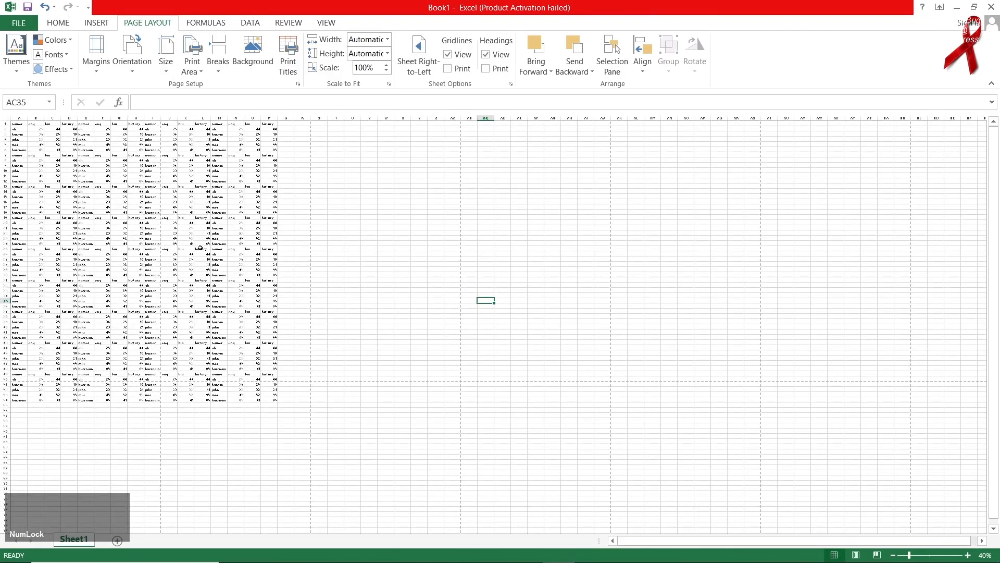
scroll(200, 247, down, 1)
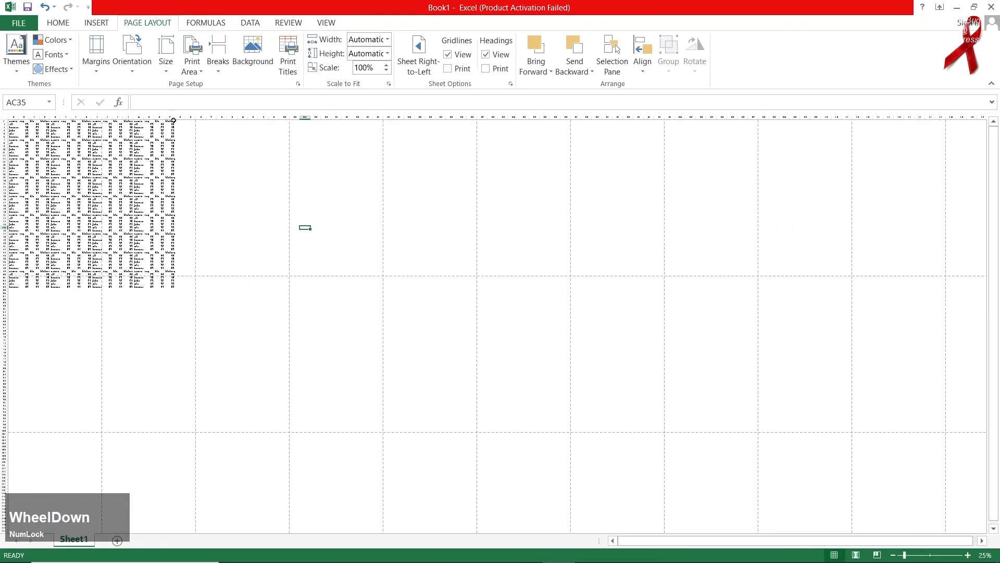
Try the Letter (8.5" x 11") paper size on the sheet and return it to A4 (8.27" x 11.69").
click(156, 73)
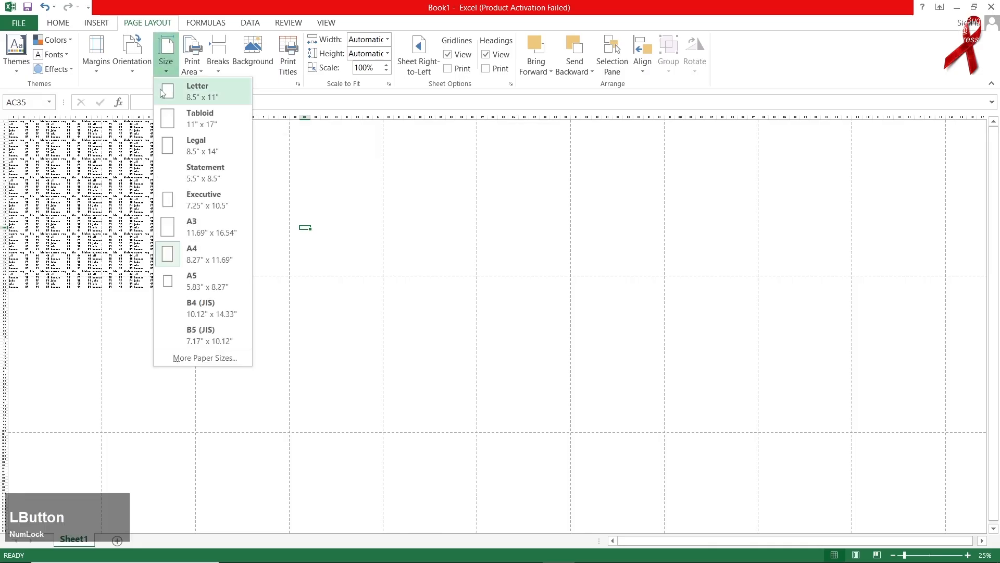
click(162, 92)
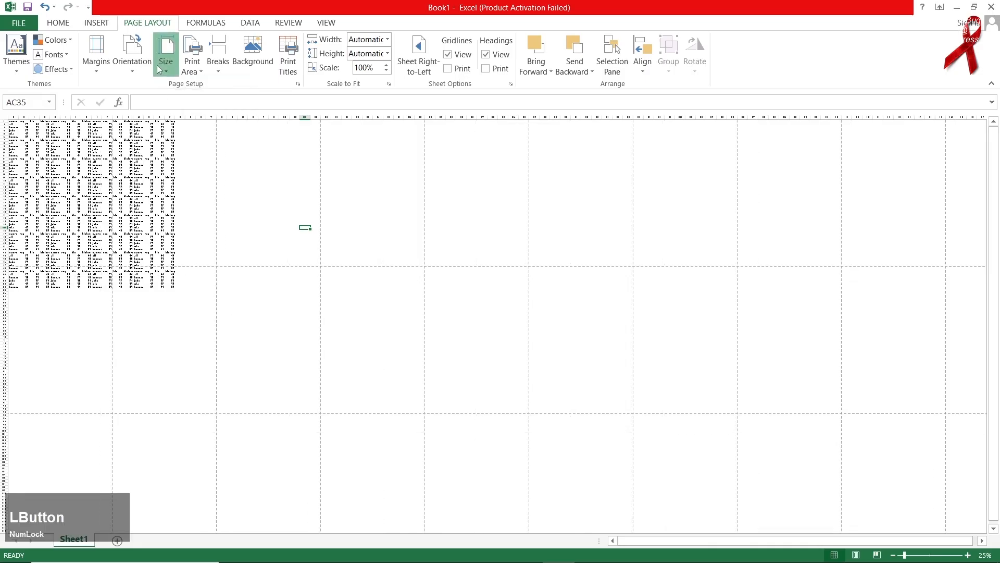
click(159, 65)
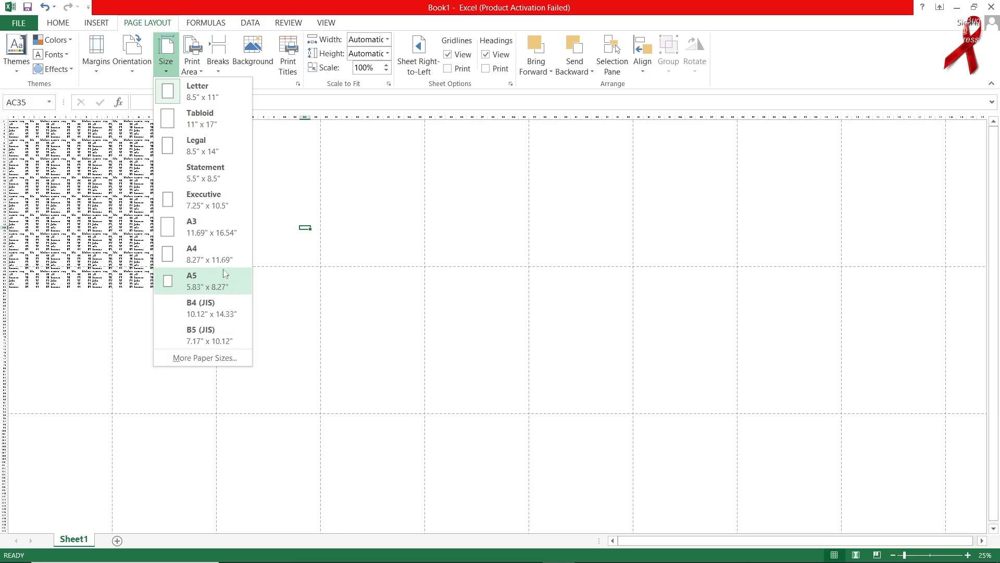
click(183, 72)
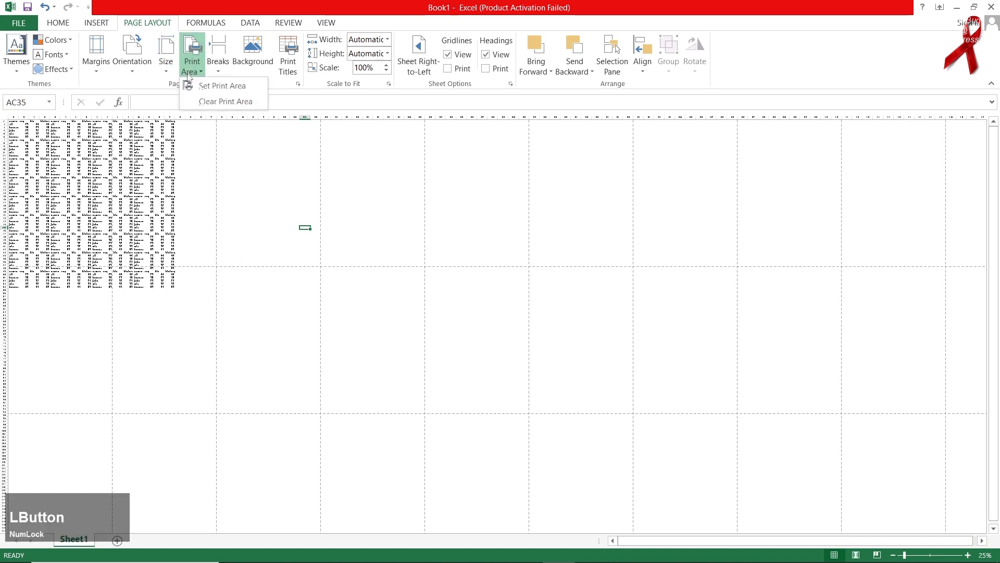
click(168, 67)
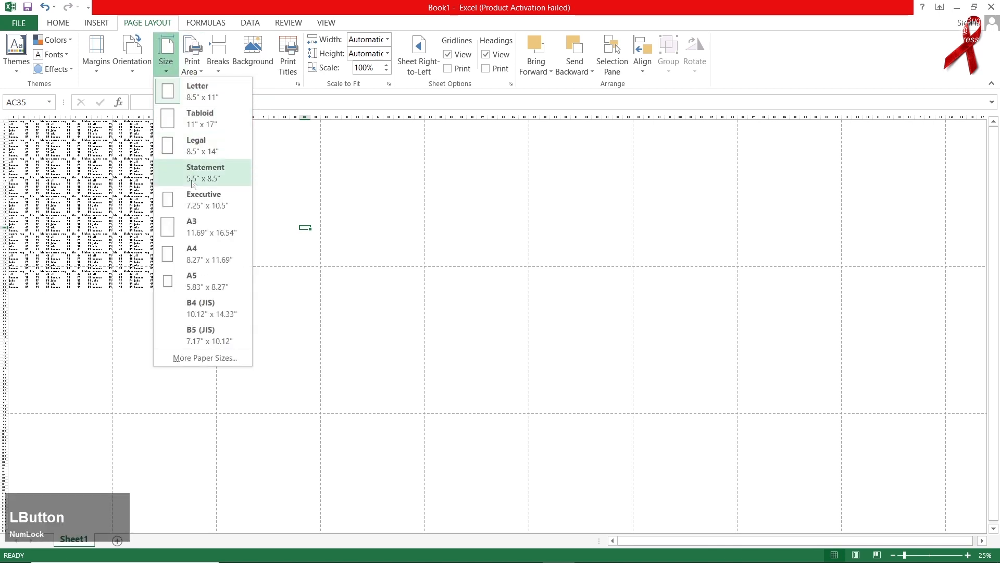
click(221, 256)
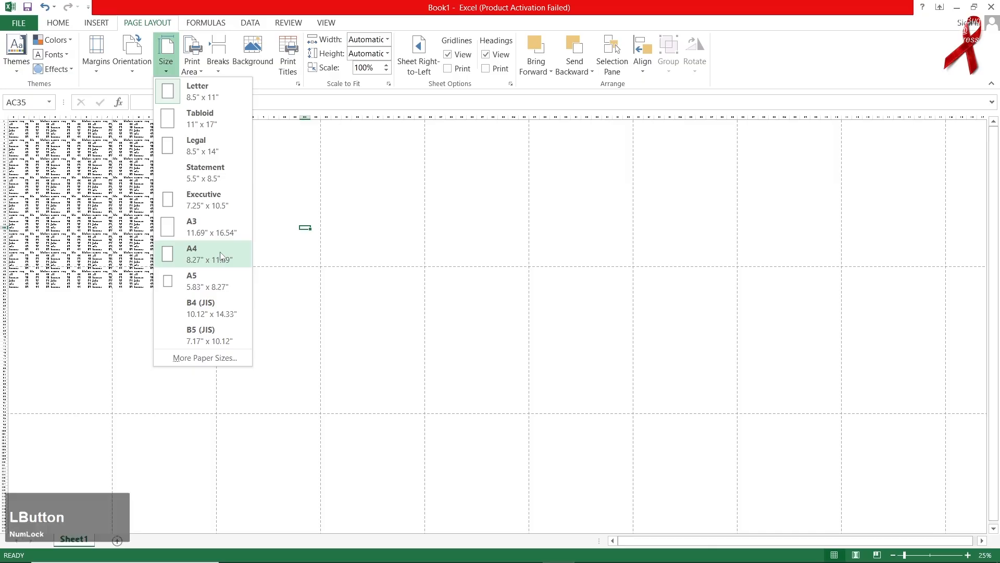
ctrl+scroll(220, 251, up, 2)
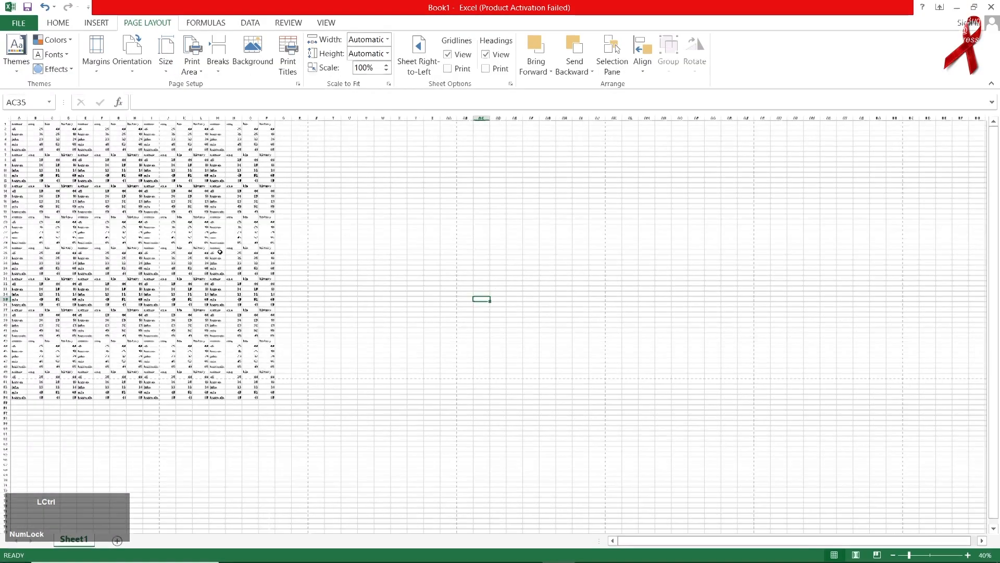
ctrl+scroll(220, 252, down, 2)
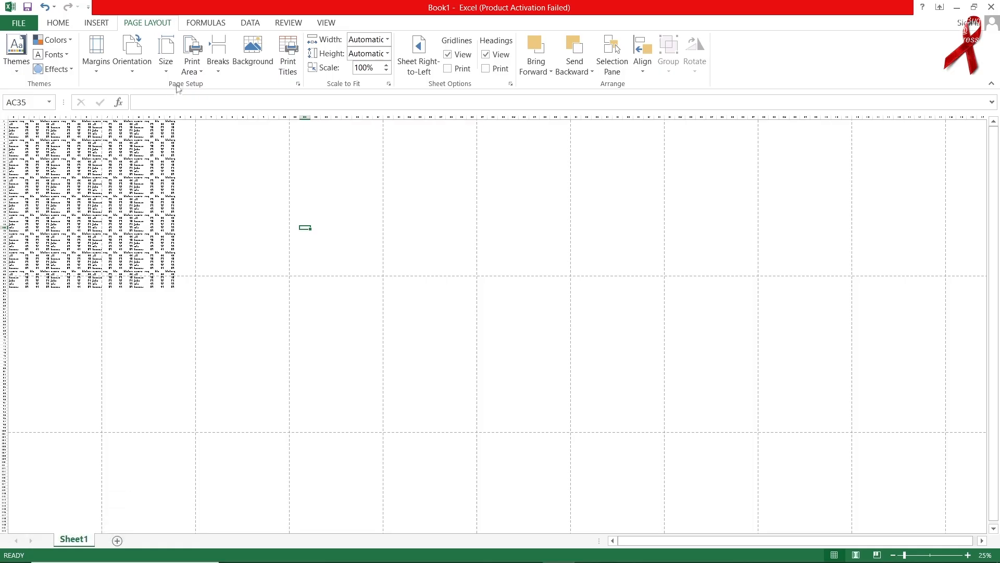
Set the marks block J7:L12 as the sheet's print area.
click(193, 73)
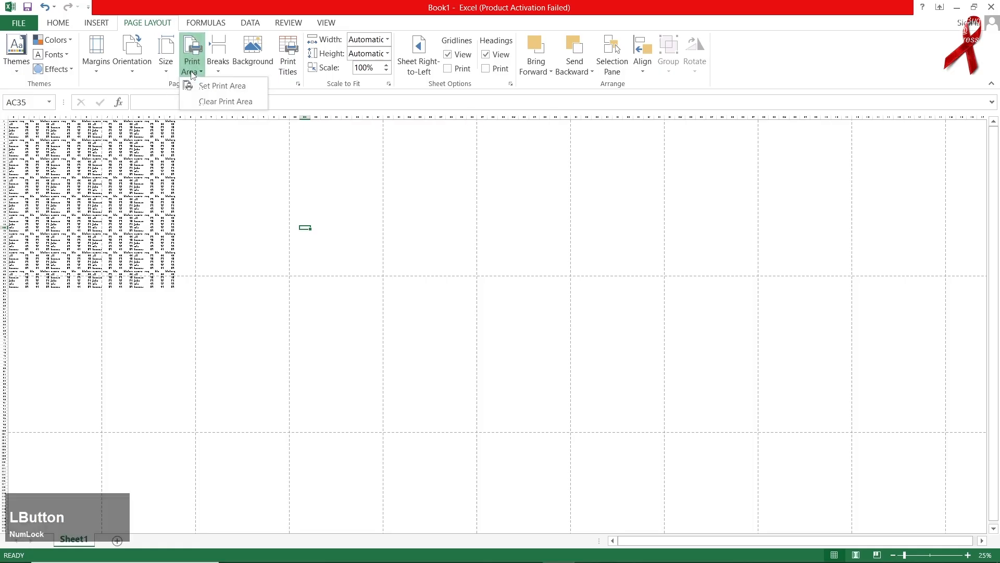
click(195, 206)
ctrl+scroll(106, 196, up, 3)
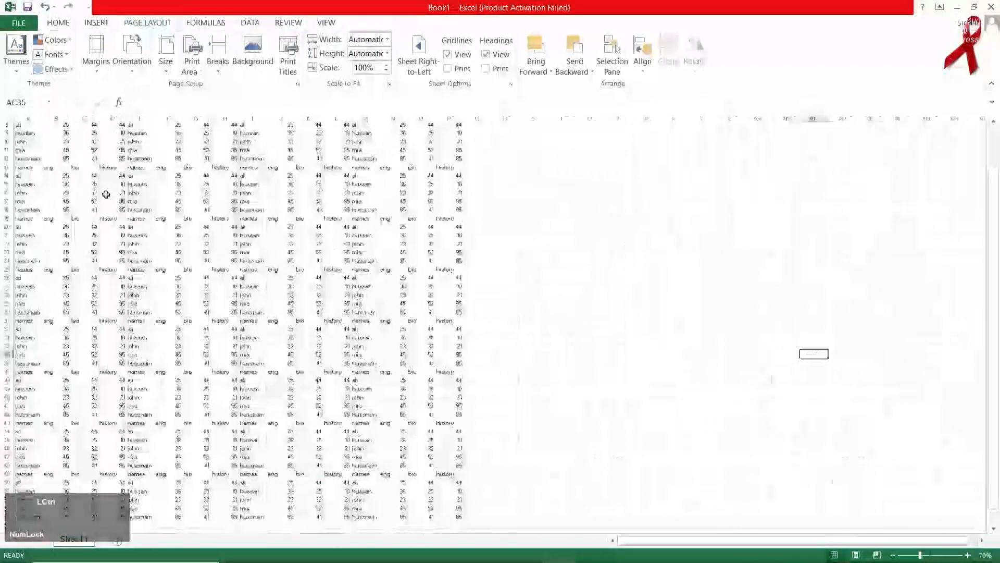
ctrl+scroll(106, 195, up, 3)
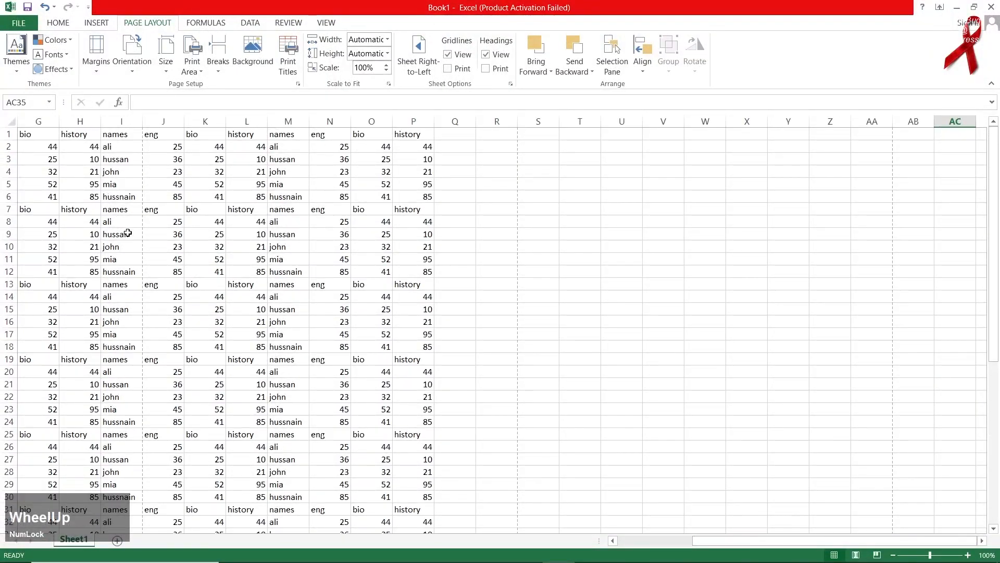
drag(167, 213, 242, 267)
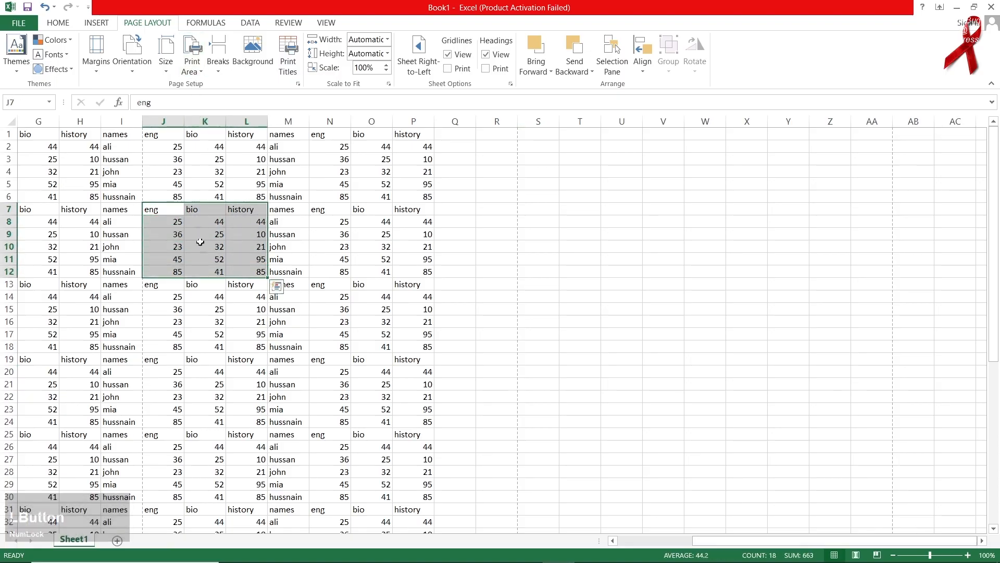
click(192, 61)
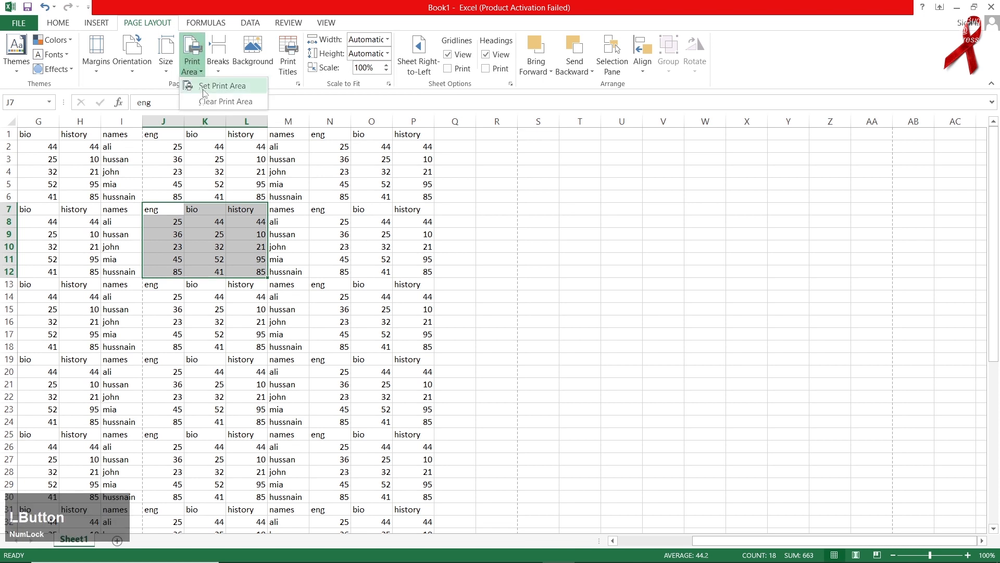
click(203, 92)
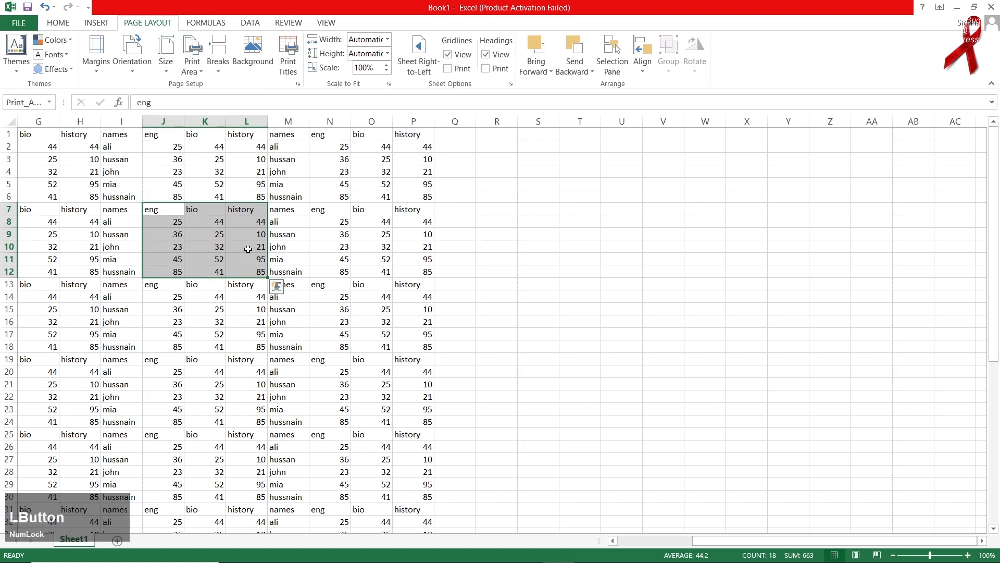
Deselect the block at cell M14, examine the print preview of the J7:L12 print area, and return to the sheet.
click(285, 296)
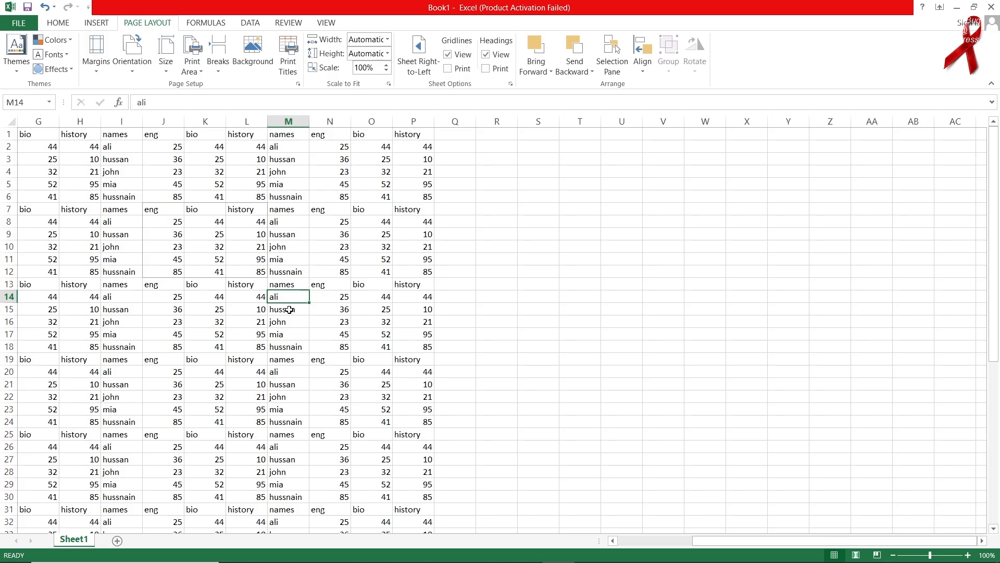
key(ctrl)
key(ctrl+p)
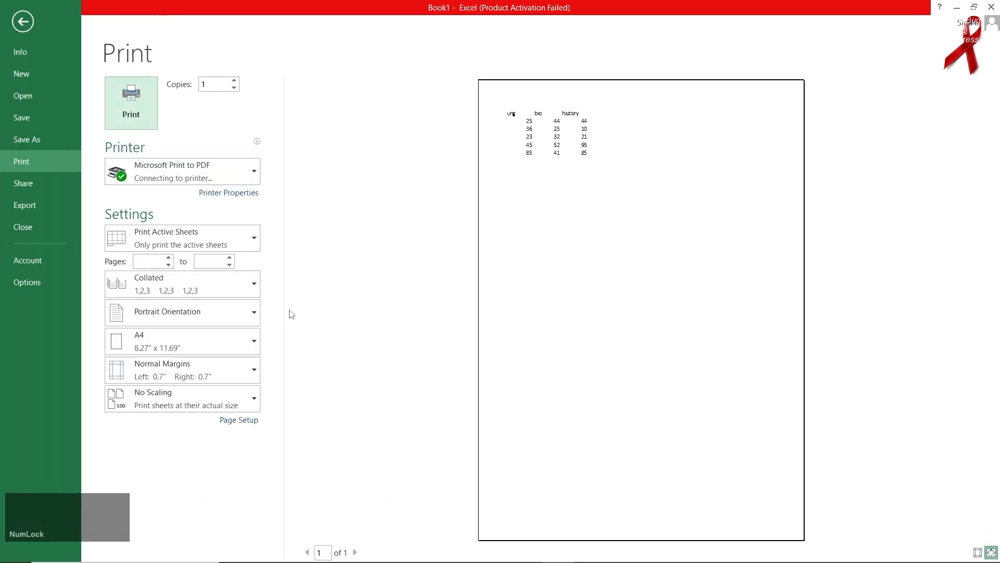
scroll(296, 309, up, 1)
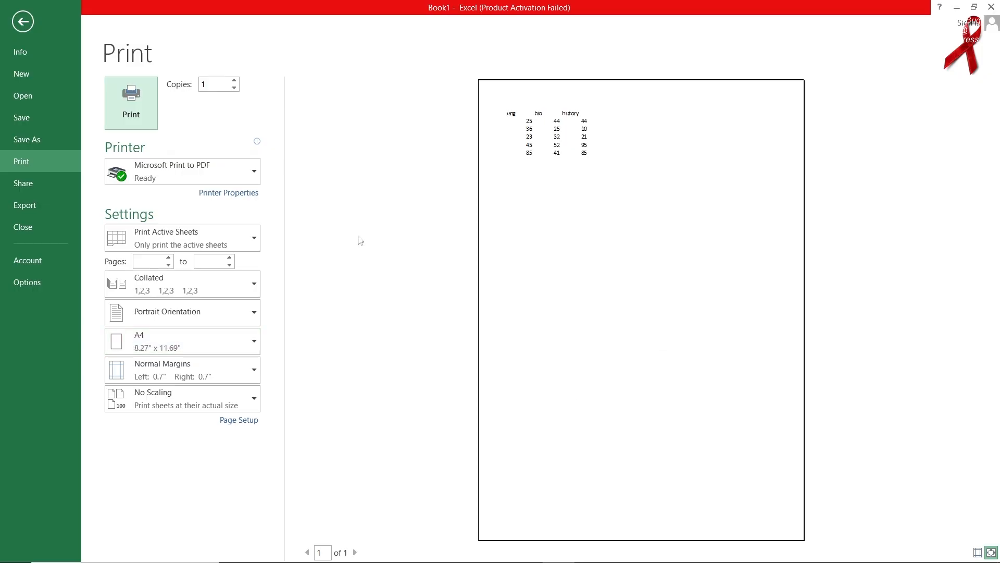
click(25, 23)
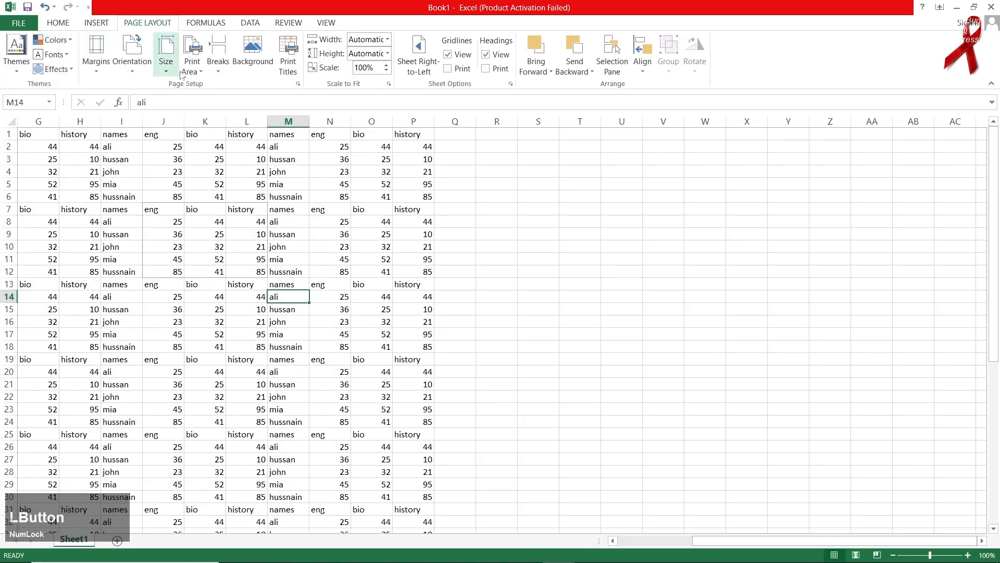
Clear the print area and try to set the single cell M14 as the print area.
click(193, 62)
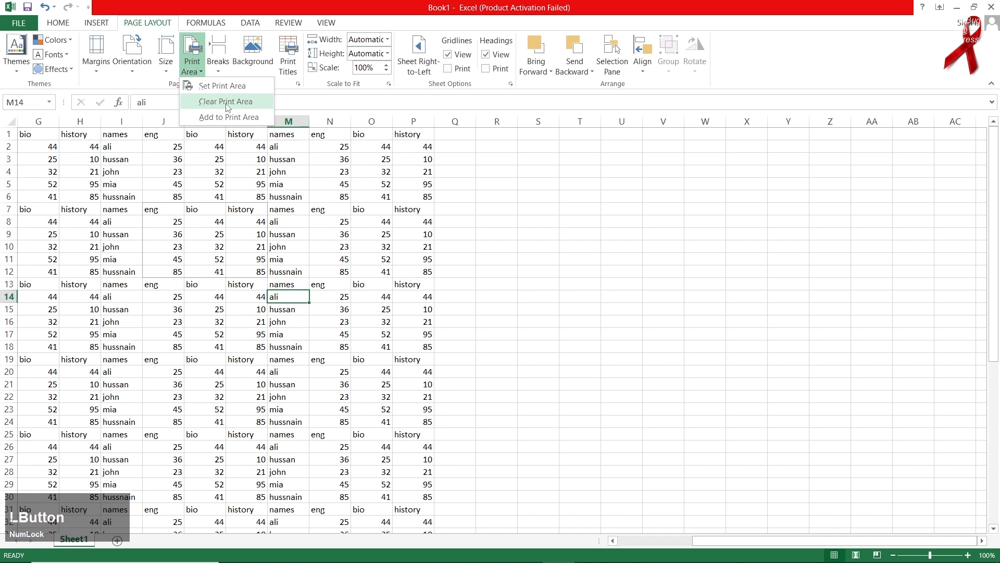
click(228, 102)
click(194, 67)
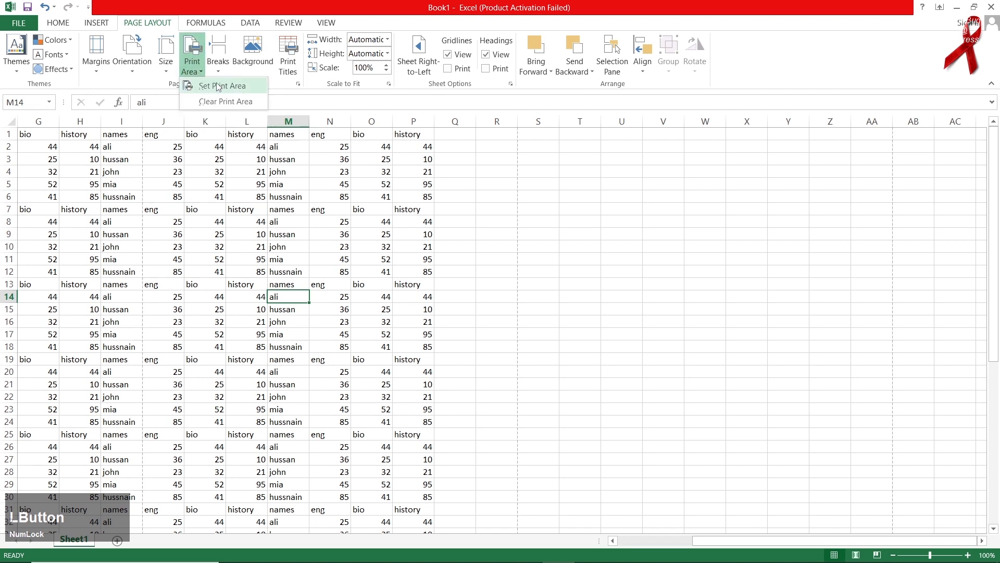
click(219, 87)
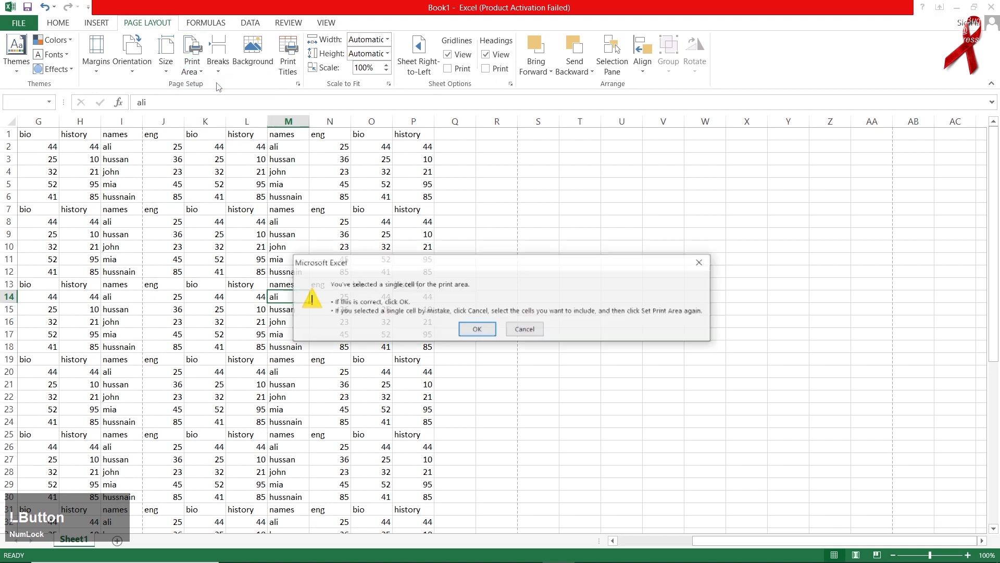
click(525, 329)
Set the range I9:L15 as the sheet's print area.
drag(121, 234, 256, 308)
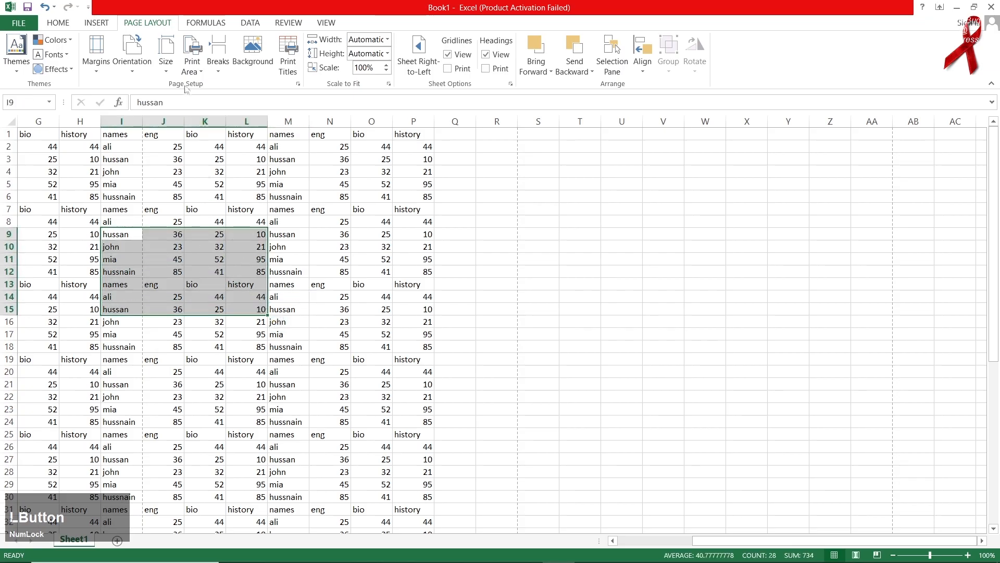
click(193, 67)
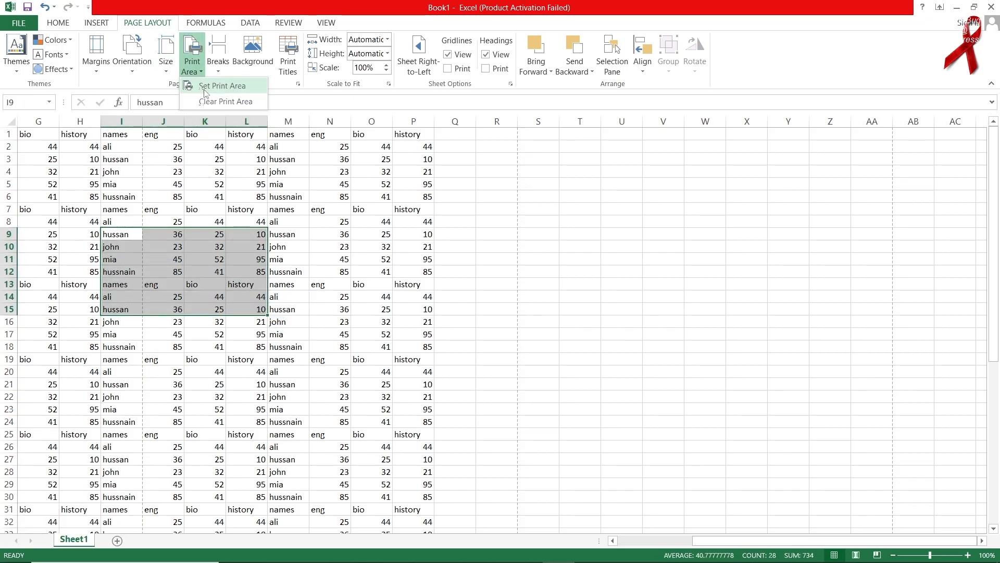
click(205, 87)
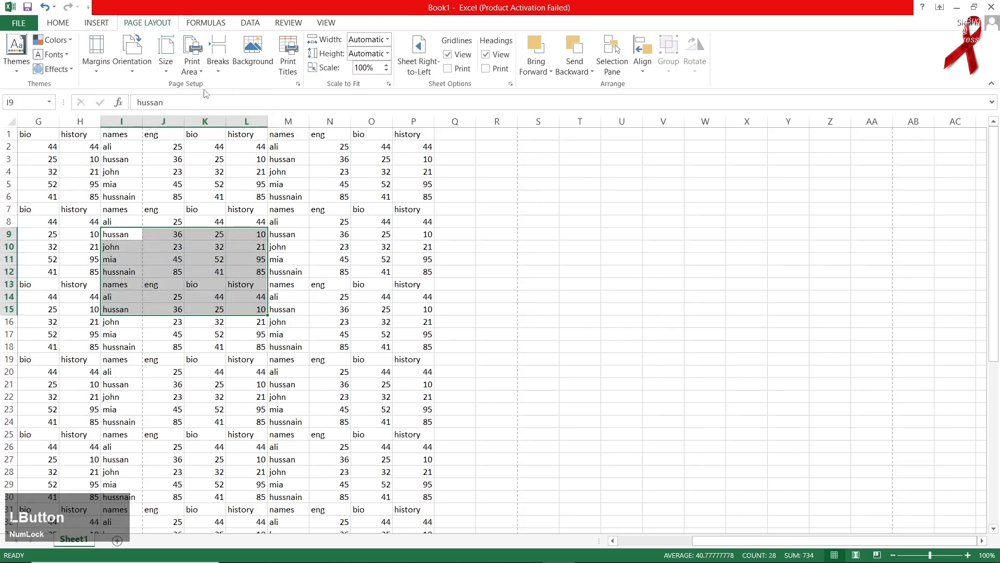
Deselect the range at cell L4, check the I9:L15 print area in the print preview, and return to the sheet.
click(255, 221)
click(232, 172)
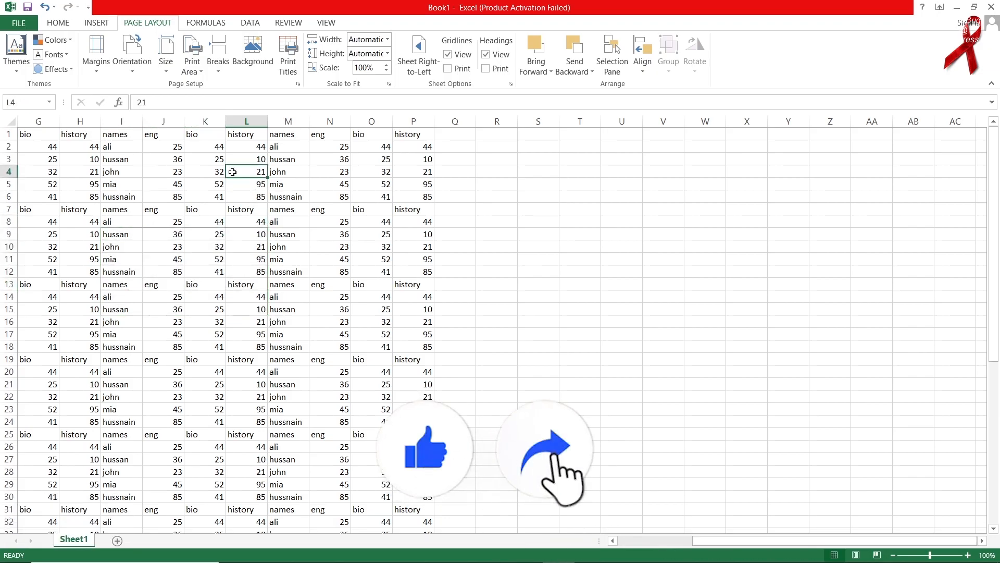
key(ctrl+p)
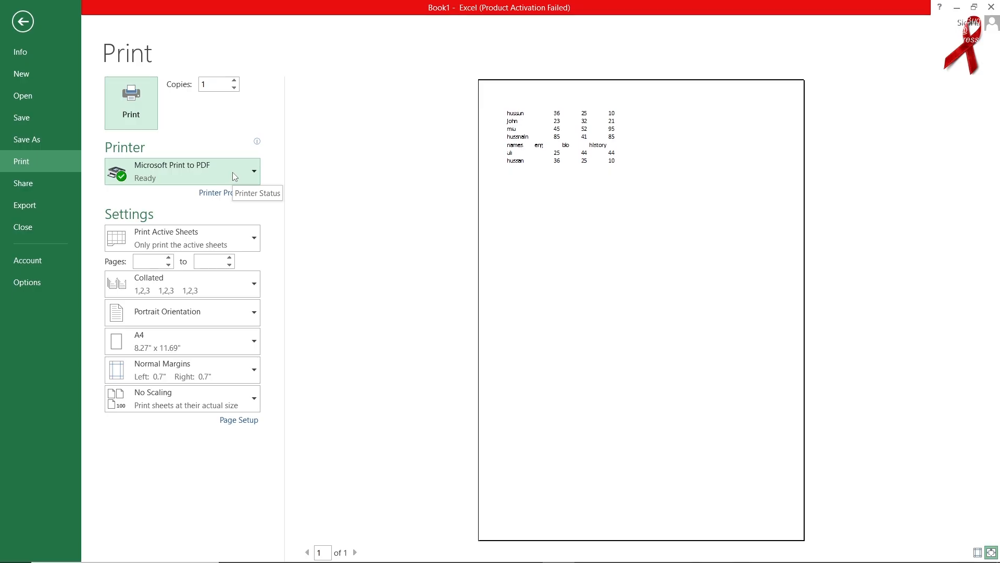
key(Escape)
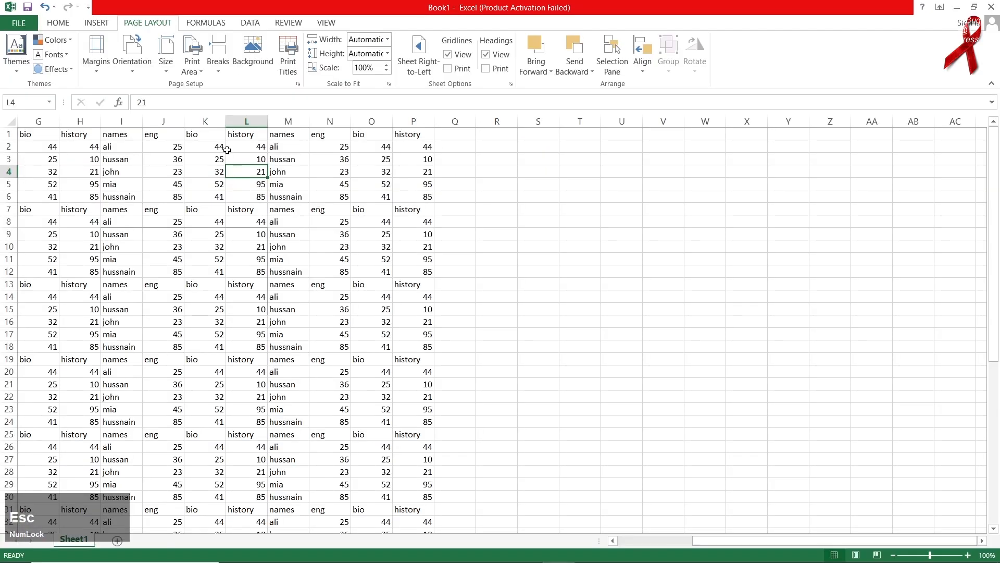
Clear the I9:L15 print area and select cell L8 in the marks data.
click(192, 63)
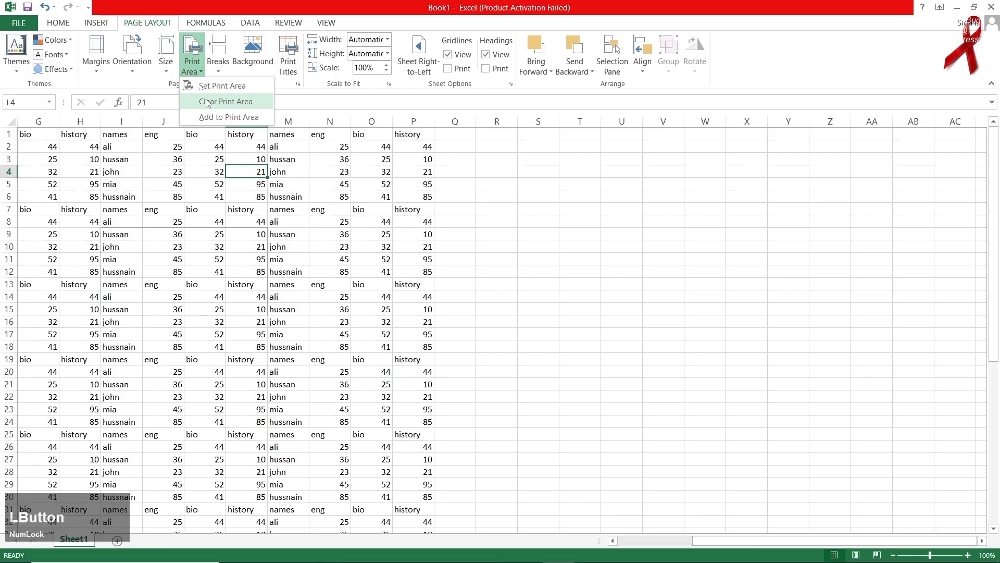
click(207, 103)
click(232, 225)
Trace the first page's boundaries by selecting cells along its lower and right page-break lines.
ctrl+scroll(233, 229, down, 4)
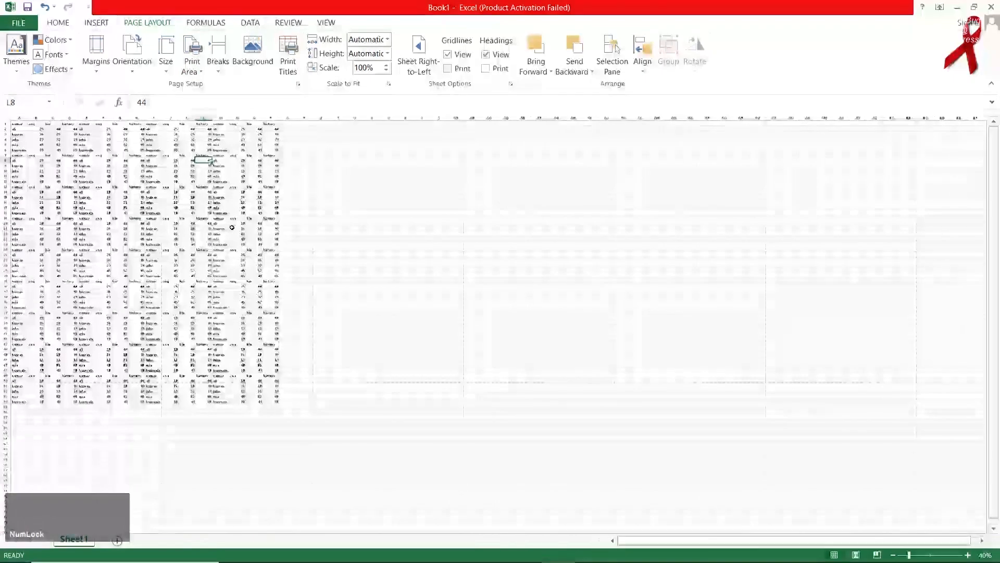
ctrl+scroll(114, 222, down, 2)
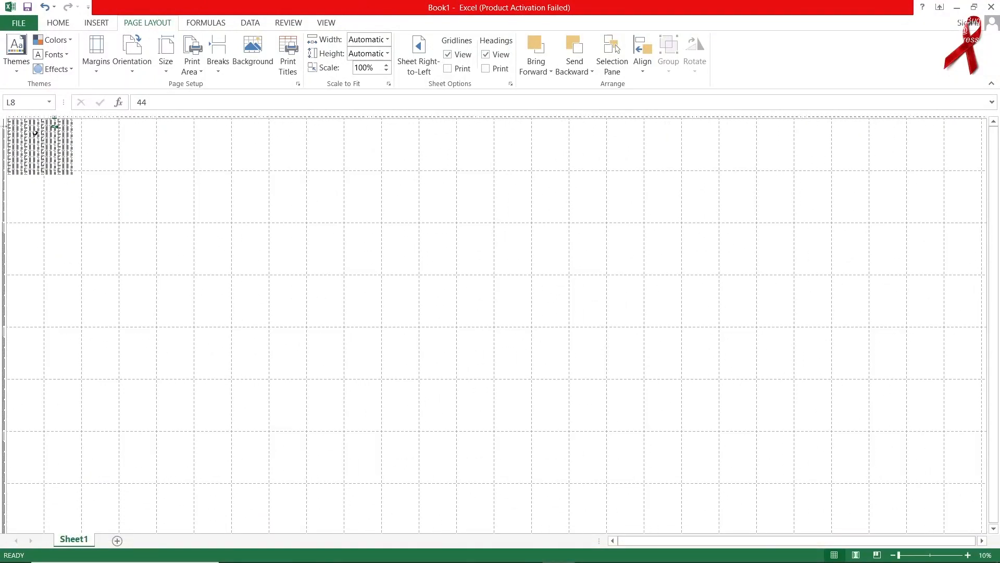
ctrl+scroll(37, 125, up, 1)
drag(10, 274, 103, 275)
drag(103, 121, 103, 277)
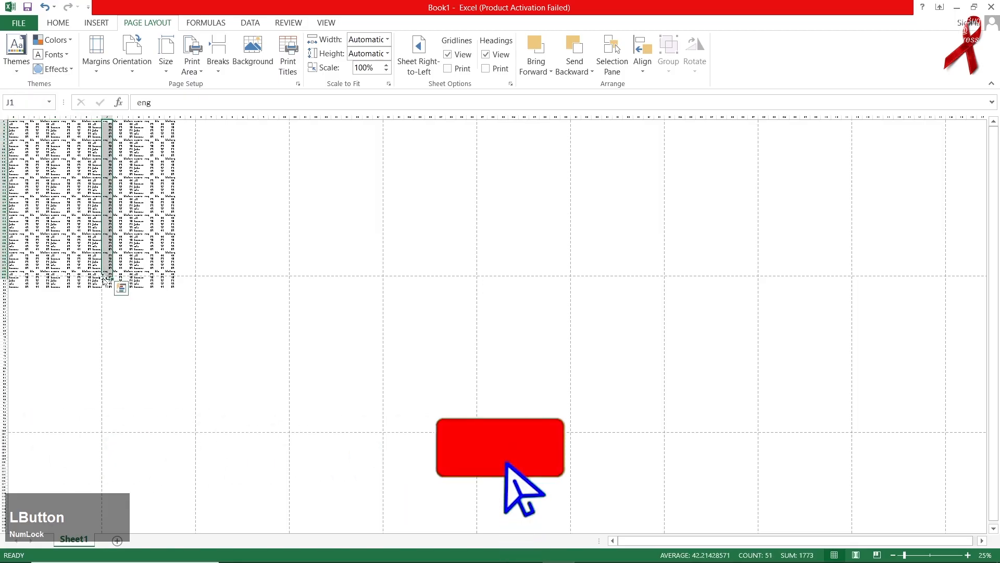
click(59, 188)
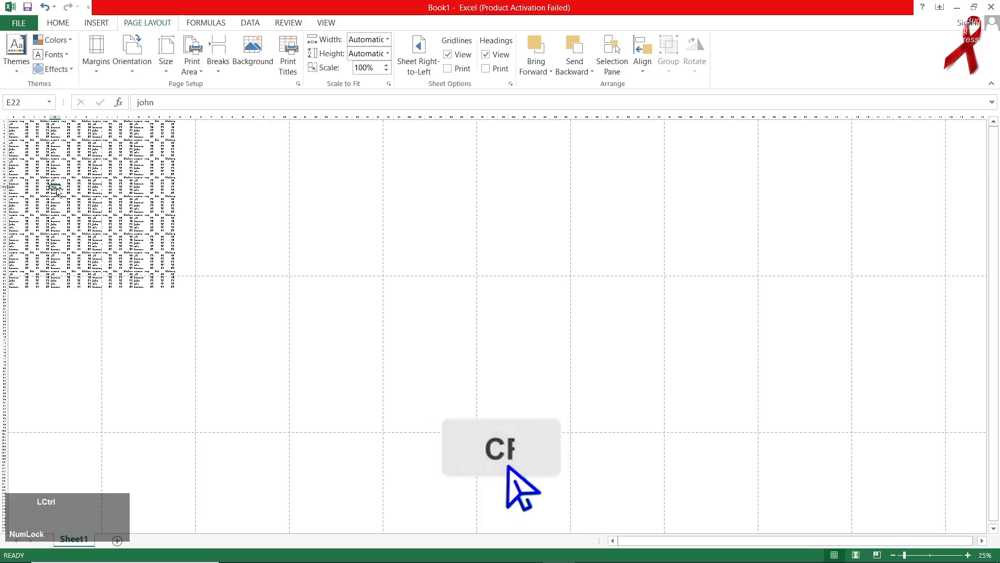
Insert a page break at cell D19 in the marks data.
ctrl+scroll(60, 188, up, 2)
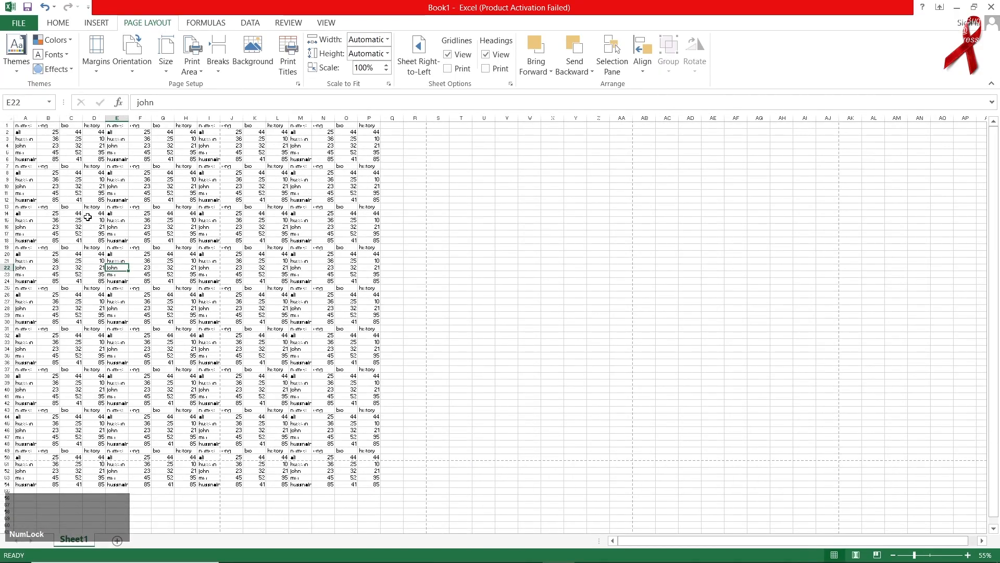
click(96, 247)
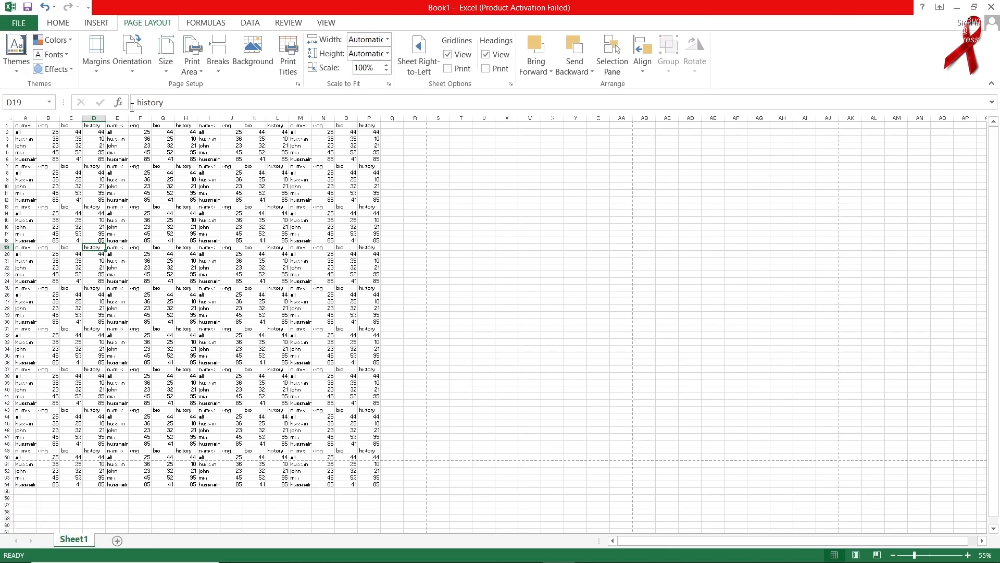
click(209, 66)
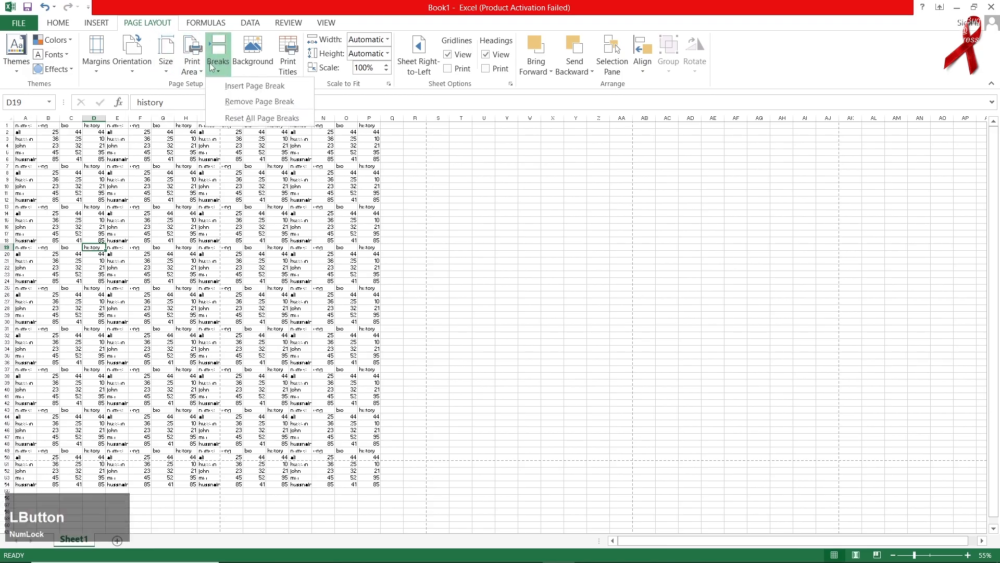
click(227, 87)
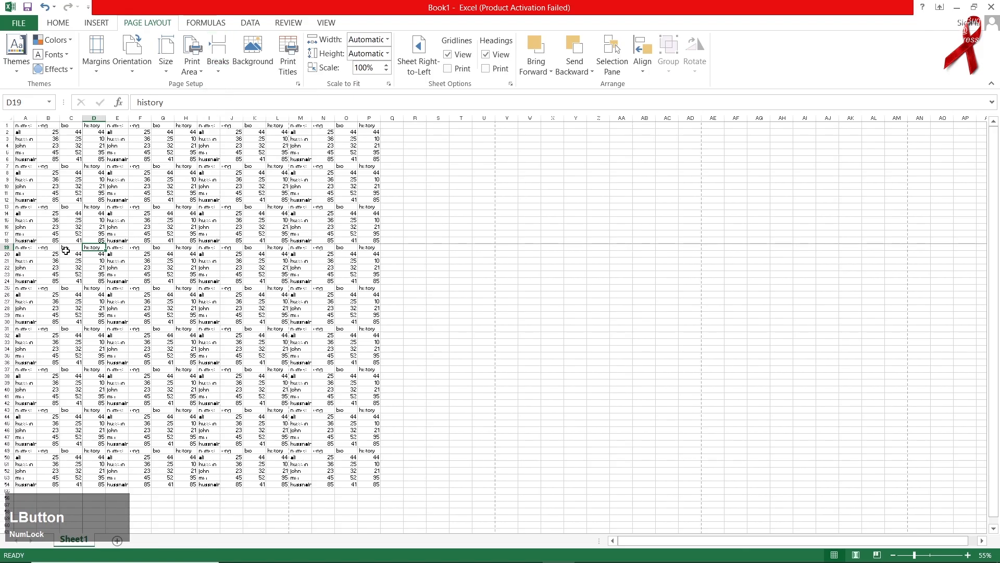
Examine the page sections around the break at D19 by selecting cells on each side of the break lines.
scroll(65, 250, down, 2)
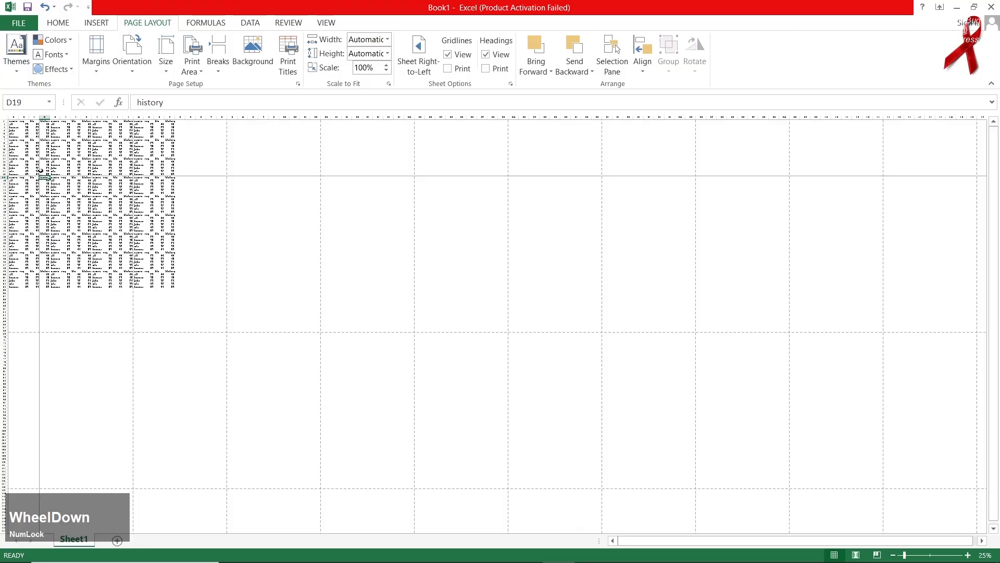
click(42, 166)
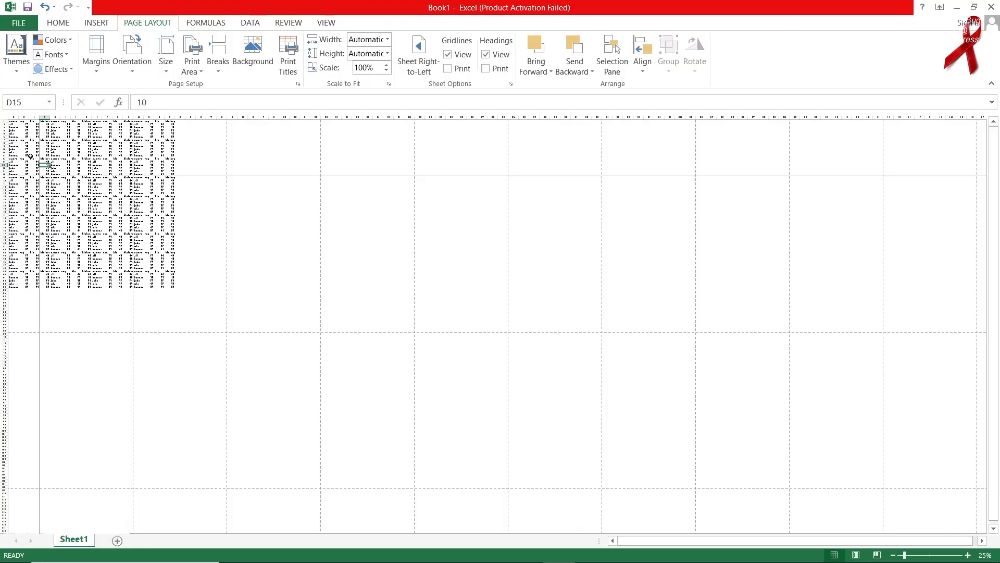
scroll(32, 156, down, 1)
click(16, 135)
click(45, 132)
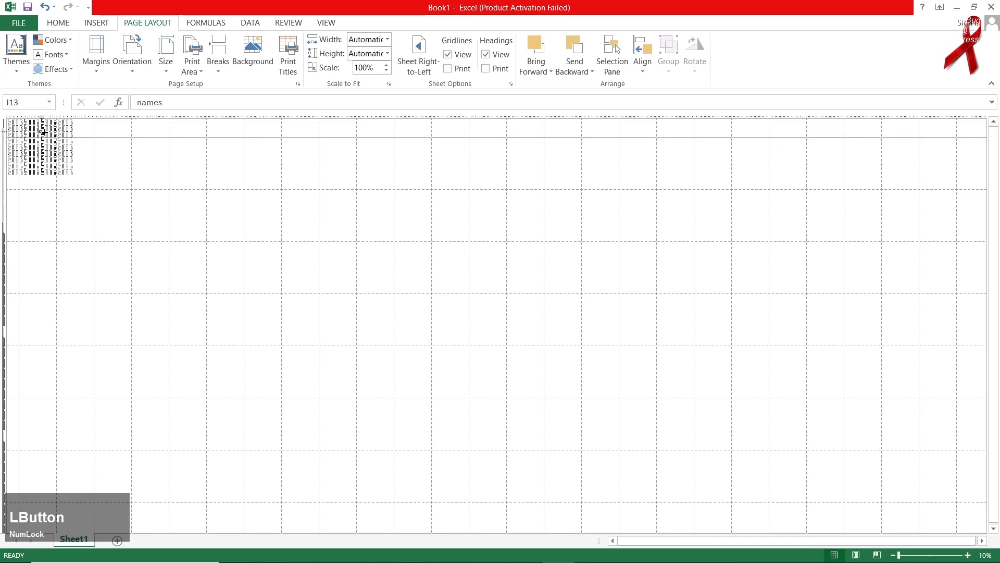
click(33, 166)
scroll(33, 166, up, 5)
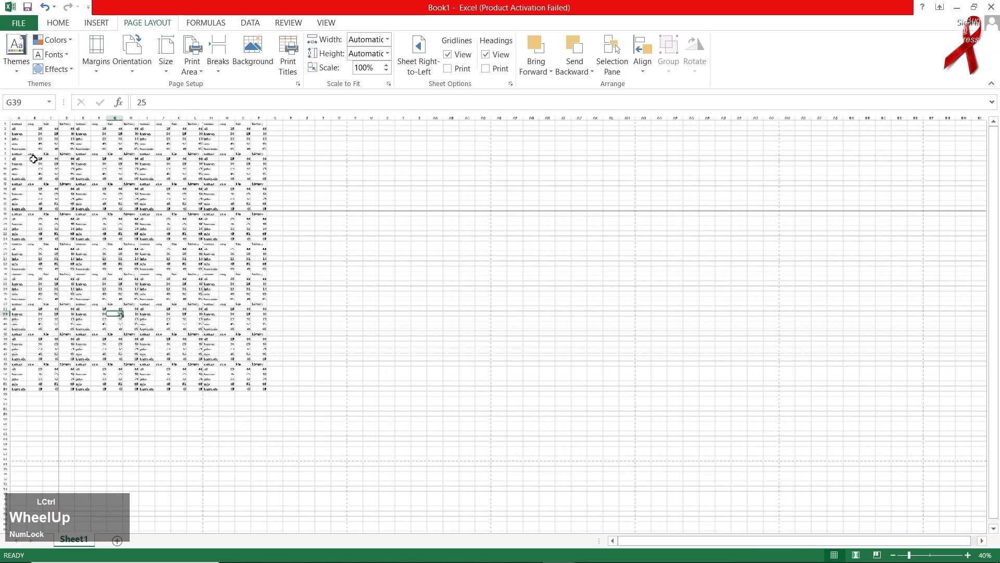
scroll(241, 250, up, 4)
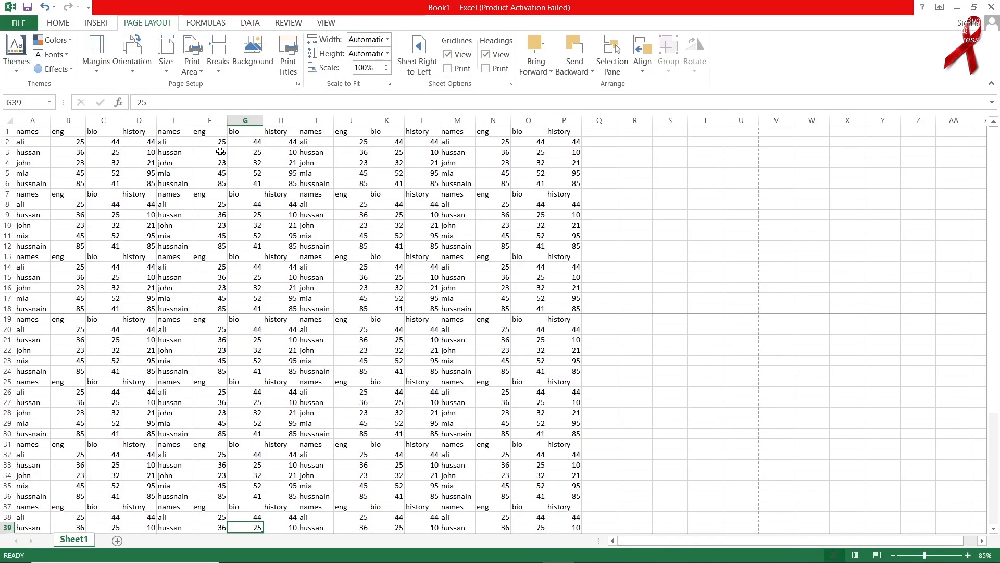
Select cell B5, check the first page in the print preview, and return to the sheet.
click(61, 175)
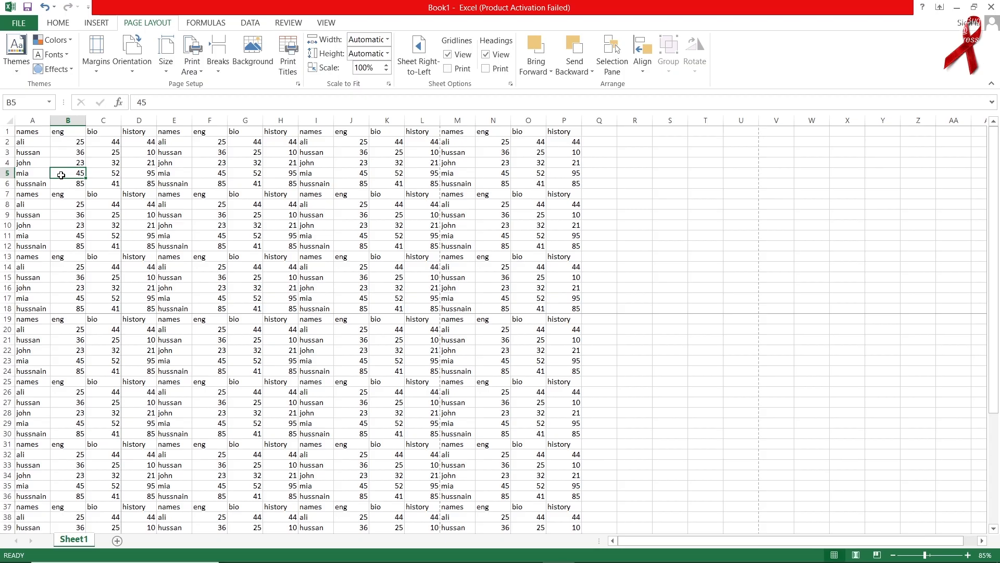
key(ctrl)
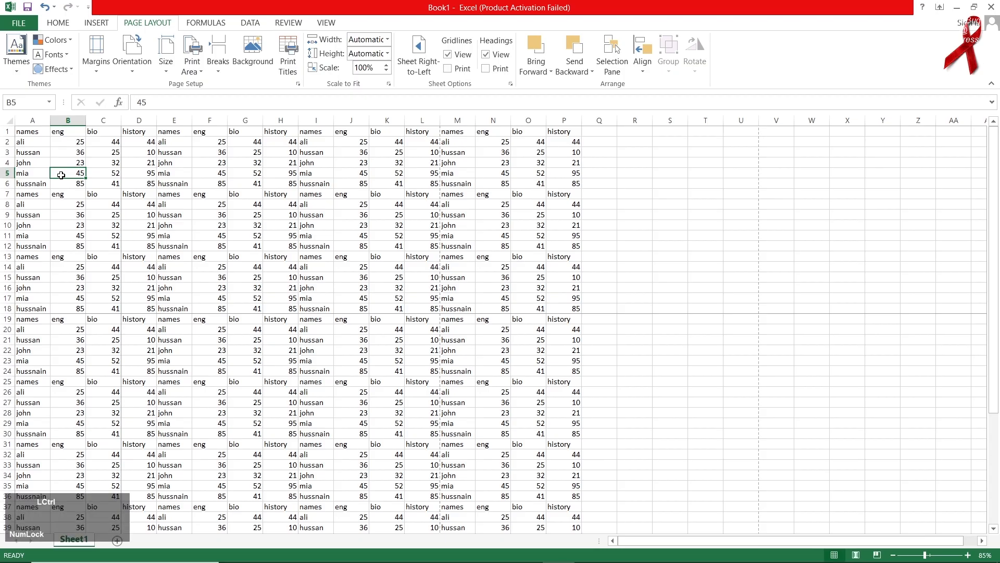
key(ctrl+p)
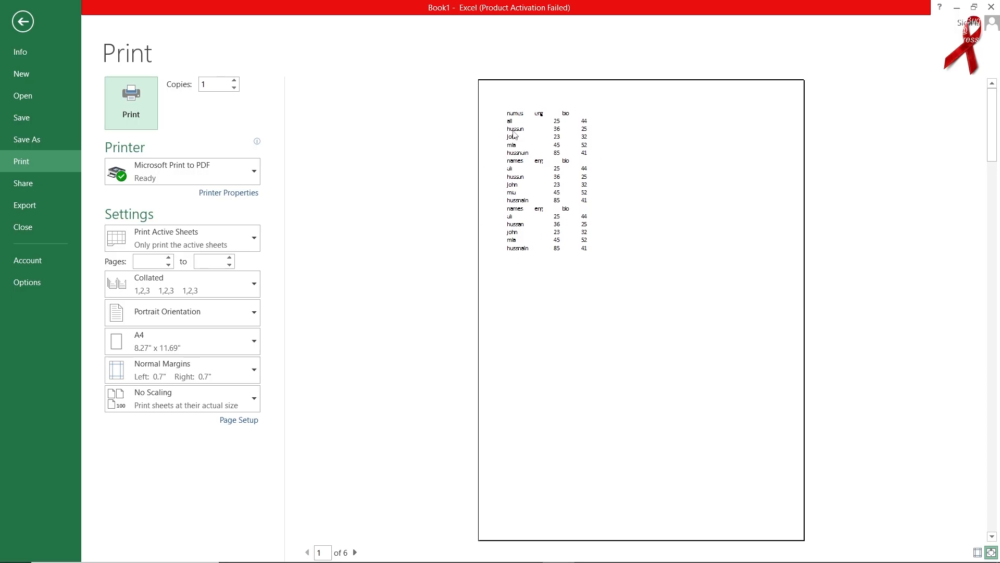
key(Escape)
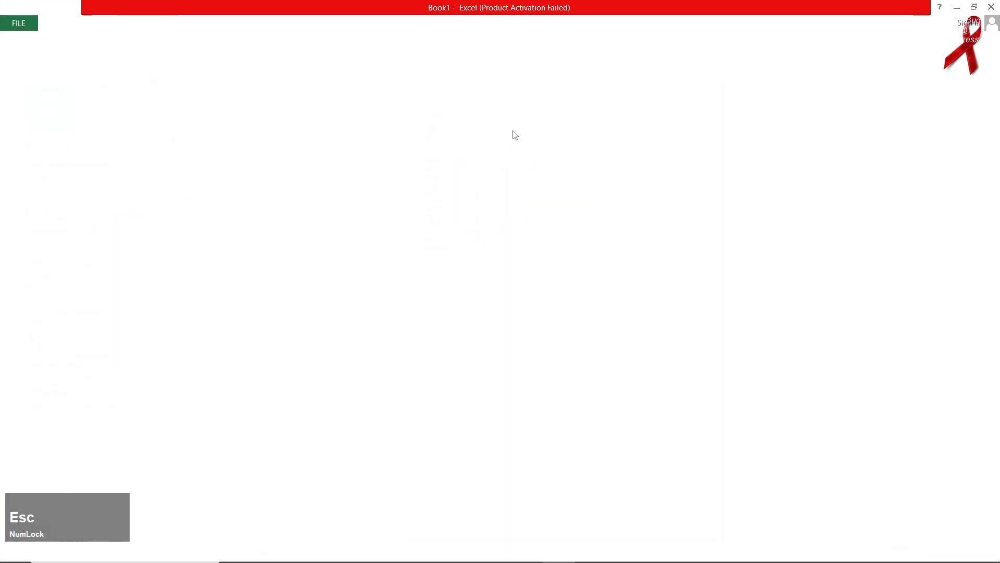
scroll(180, 207, up, 1)
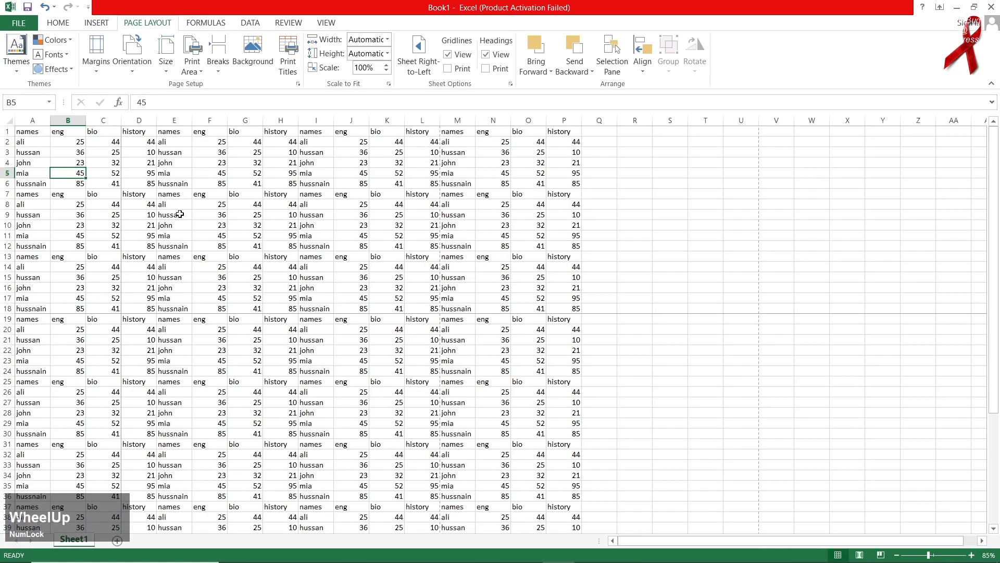
Reset all page breaks on the sheet and select cell F25.
click(226, 76)
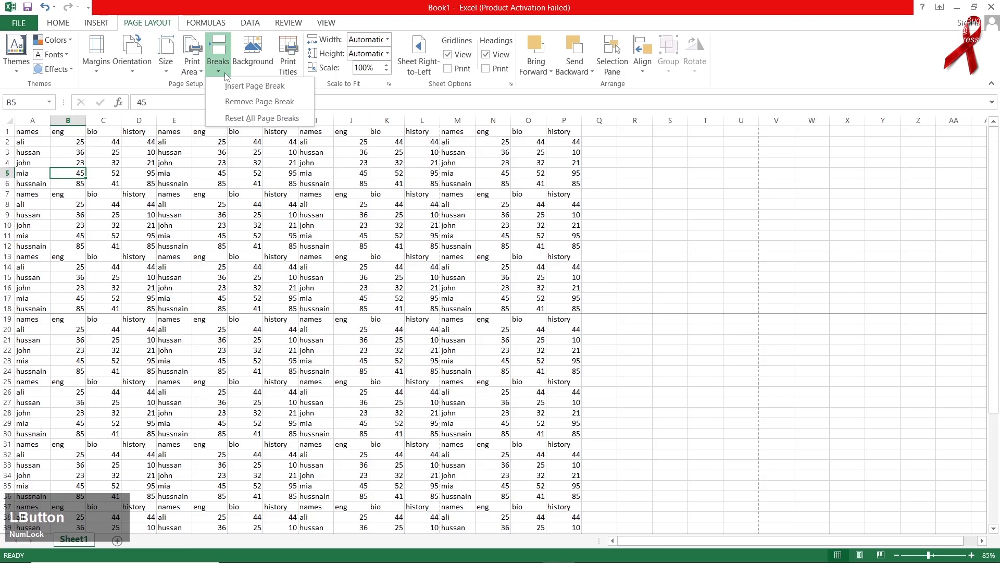
click(266, 120)
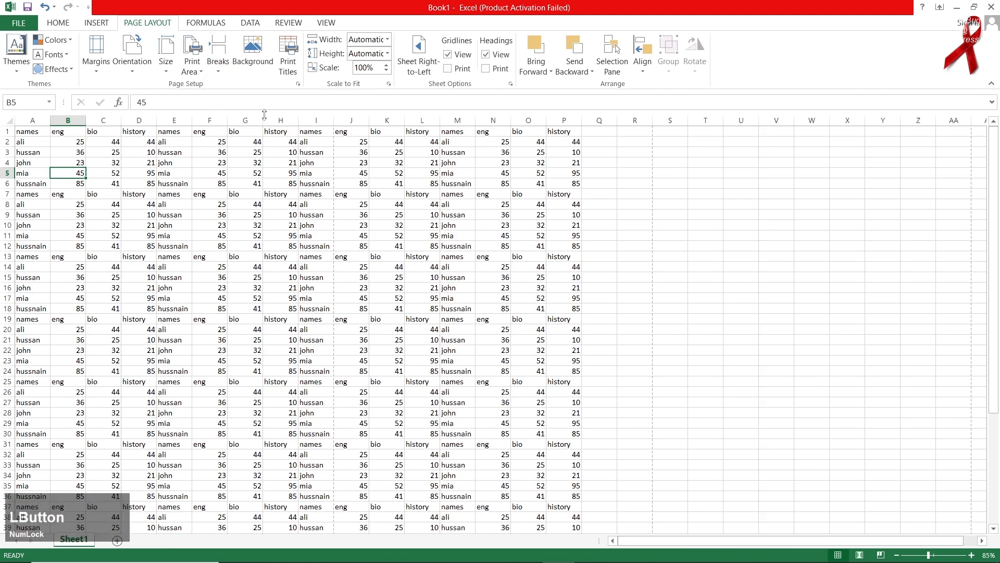
click(220, 378)
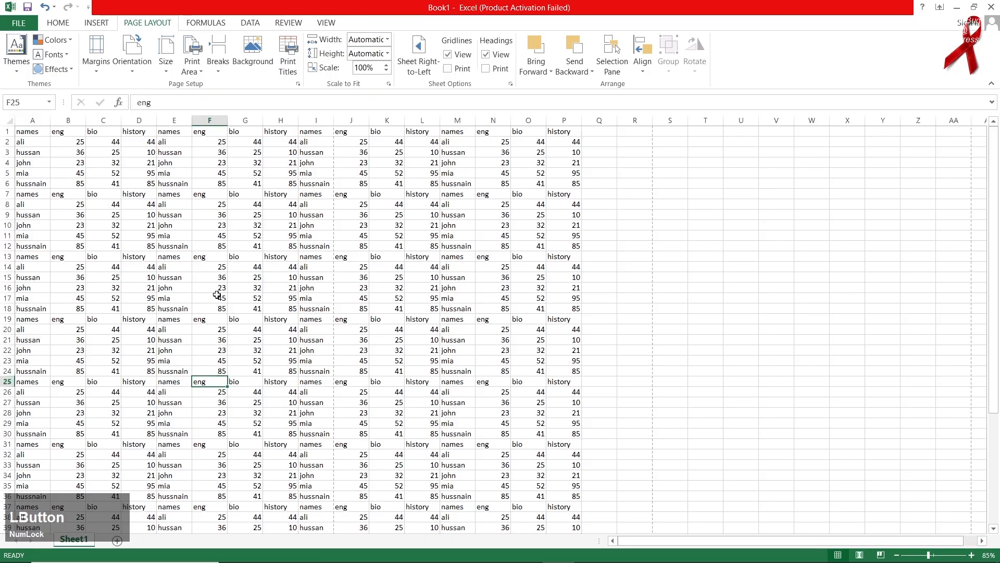
scroll(216, 291, up, 1)
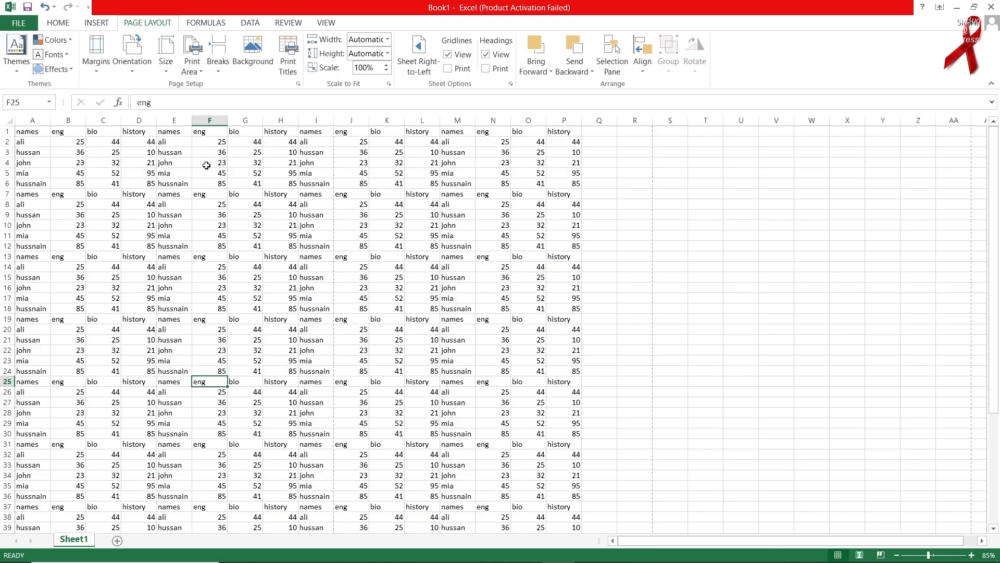
Search Bing images for "ms excel" and try to insert the green Excel logo as the sheet background.
click(249, 71)
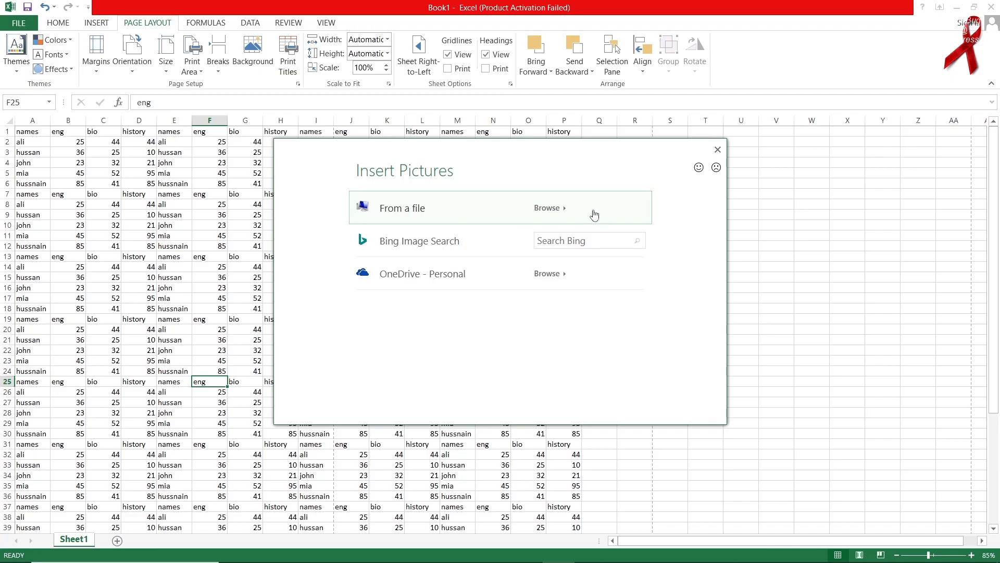
click(554, 239)
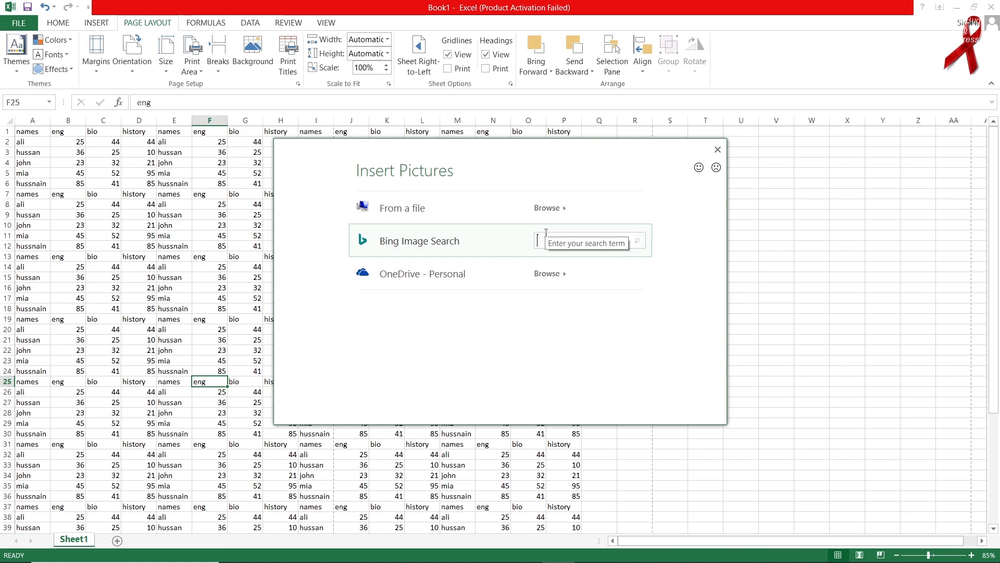
text(ms excel)
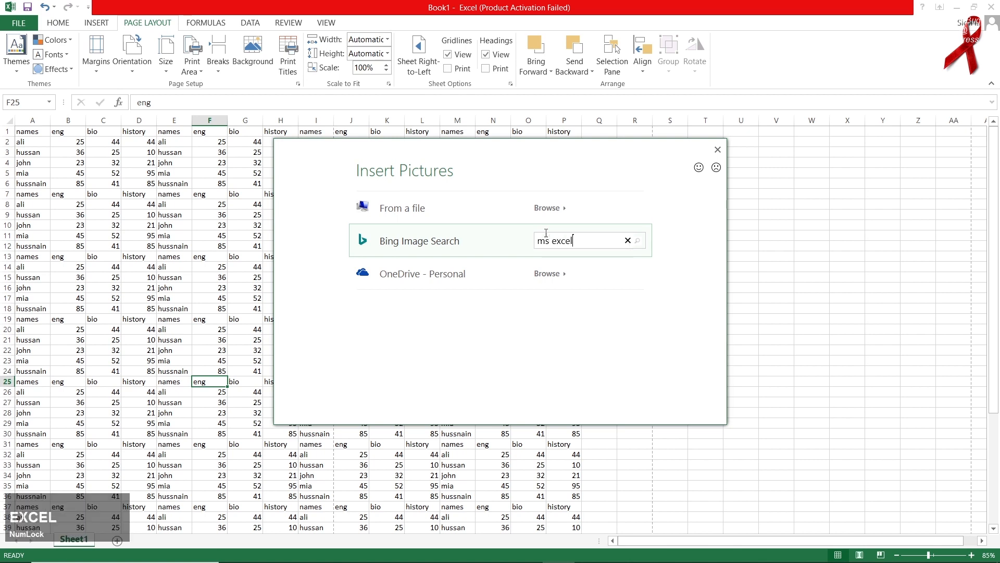
key(Return)
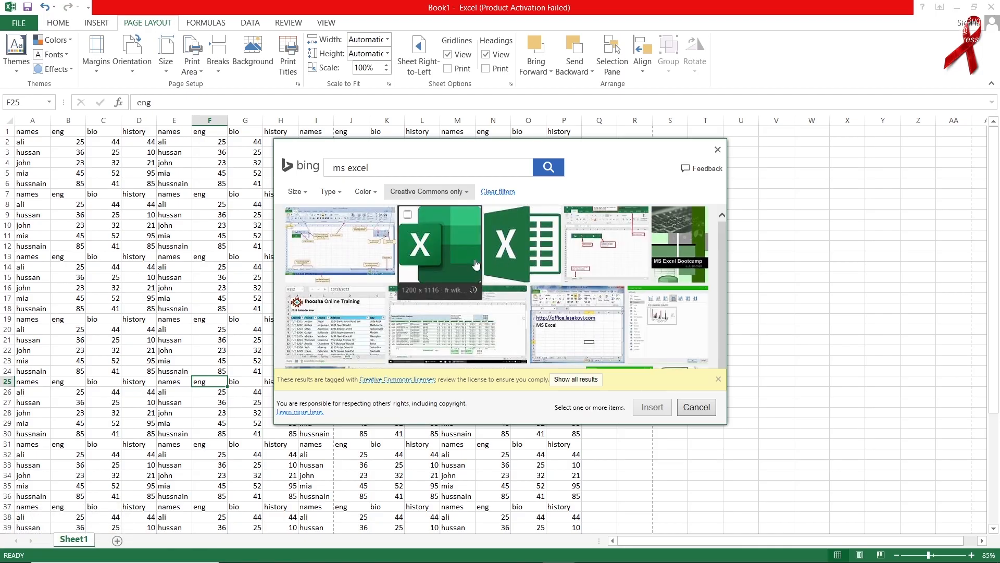
click(445, 248)
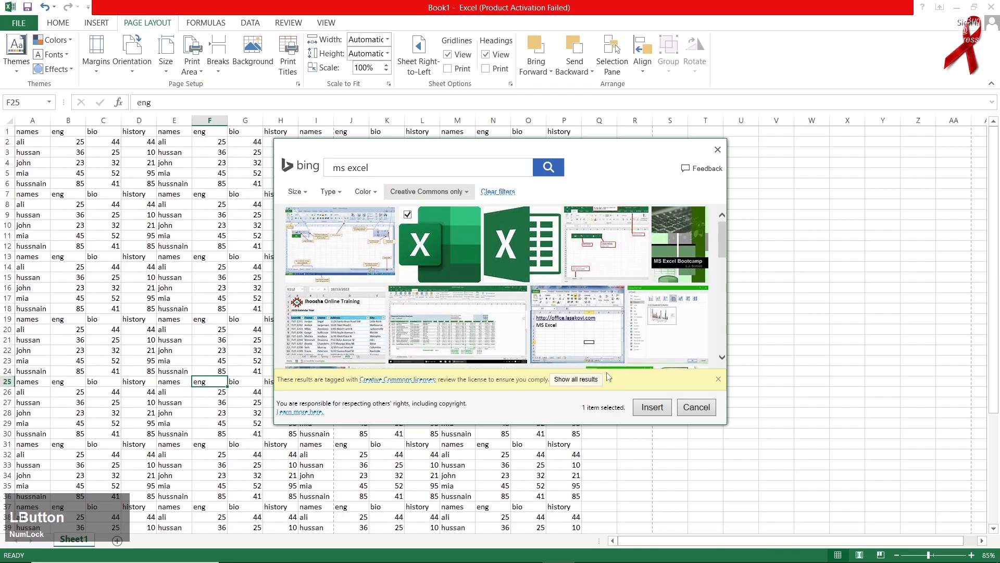
click(641, 410)
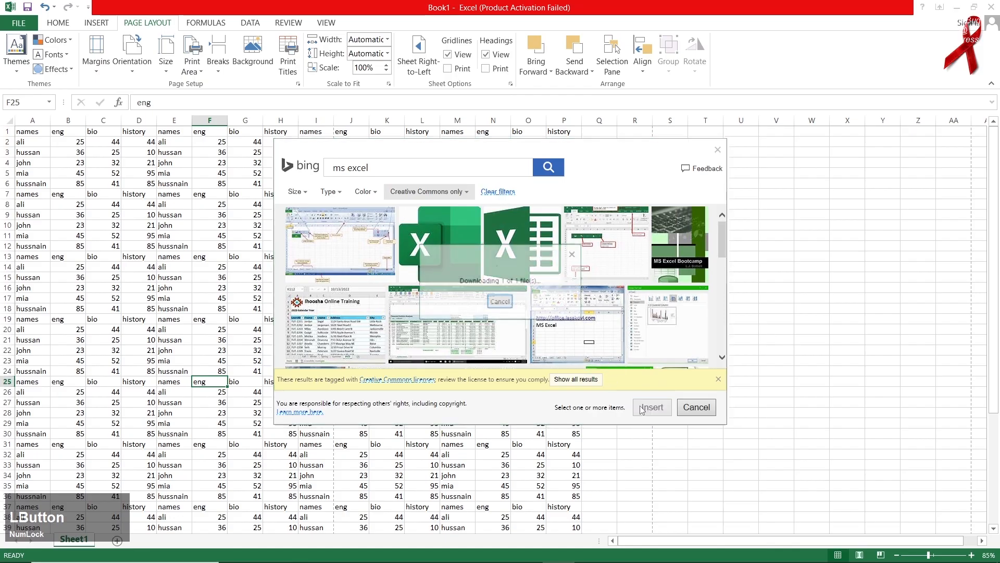
click(490, 319)
click(525, 320)
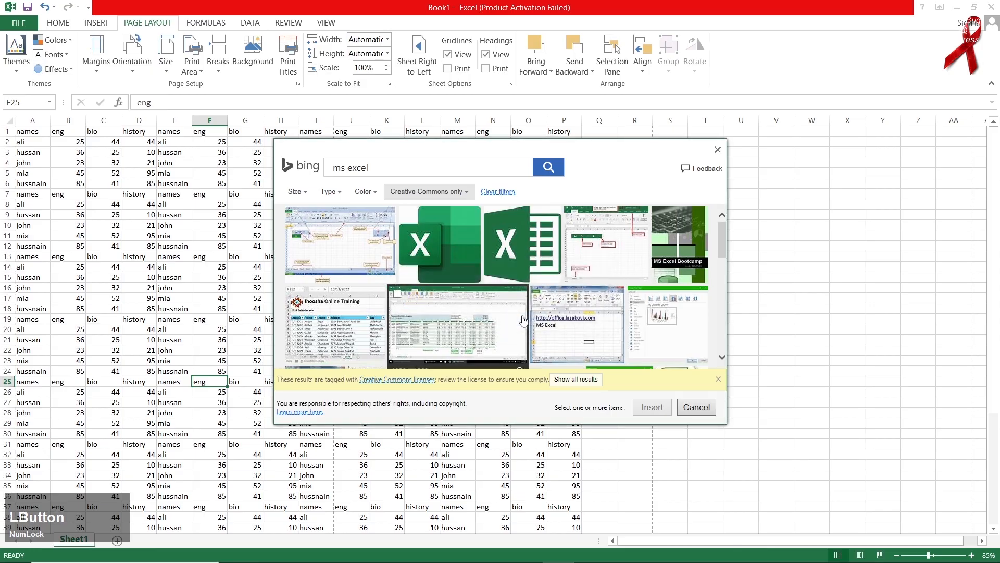
Search Bing images for "ms excel logo pic" to find another background picture.
click(721, 259)
drag(721, 259, 727, 233)
click(394, 166)
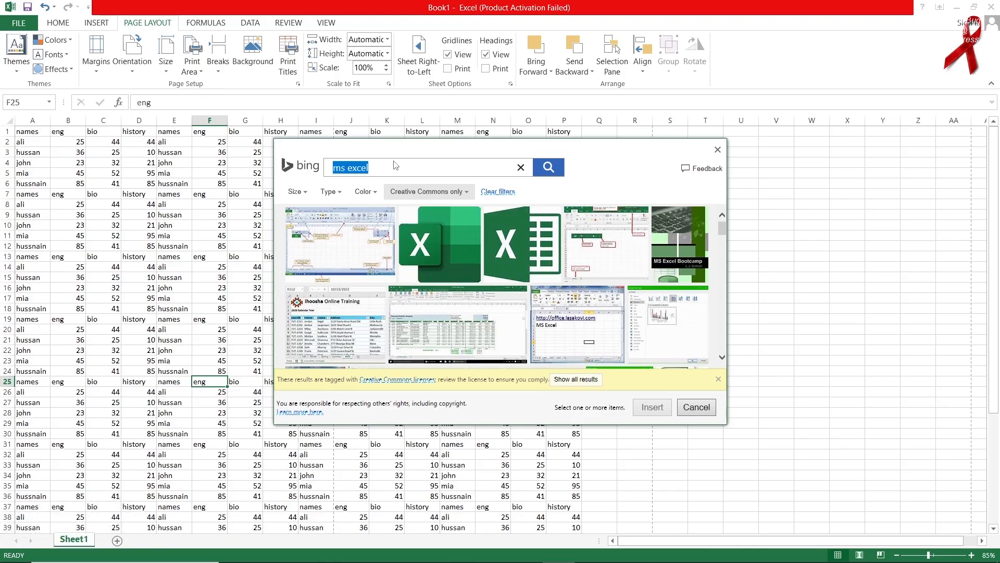
text(ms e)
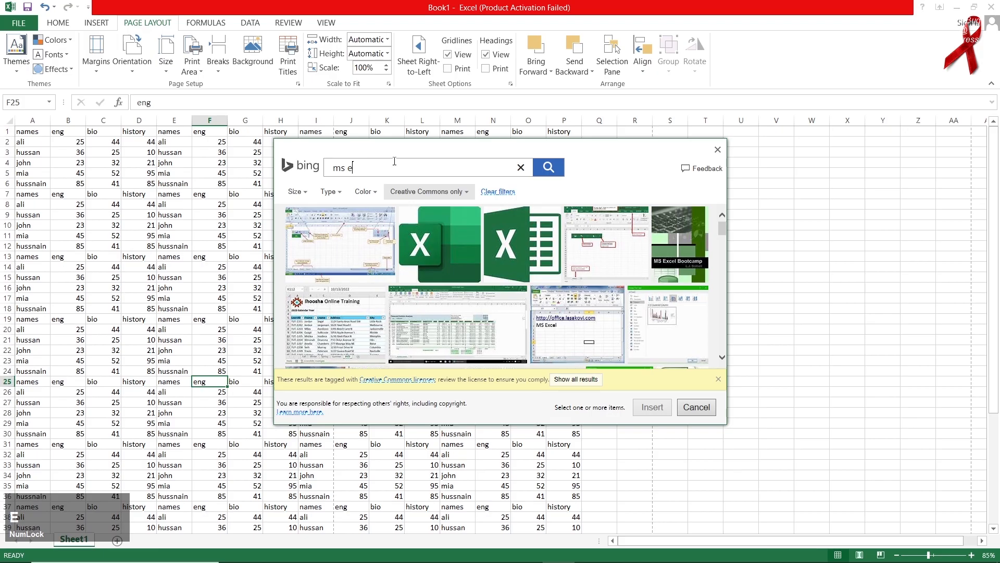
text(xcel l)
key(BackSpace)
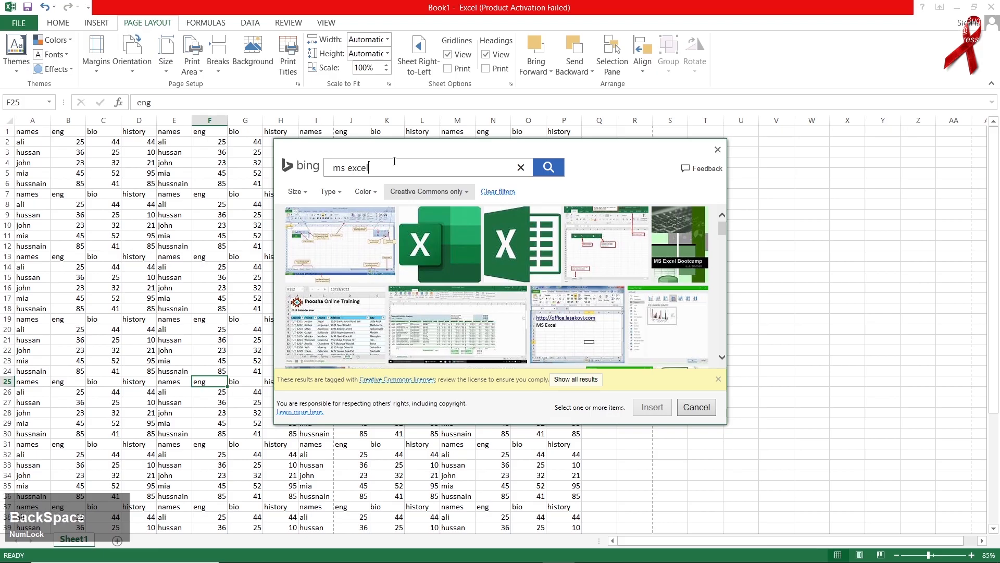
text(logo pic)
key(Return)
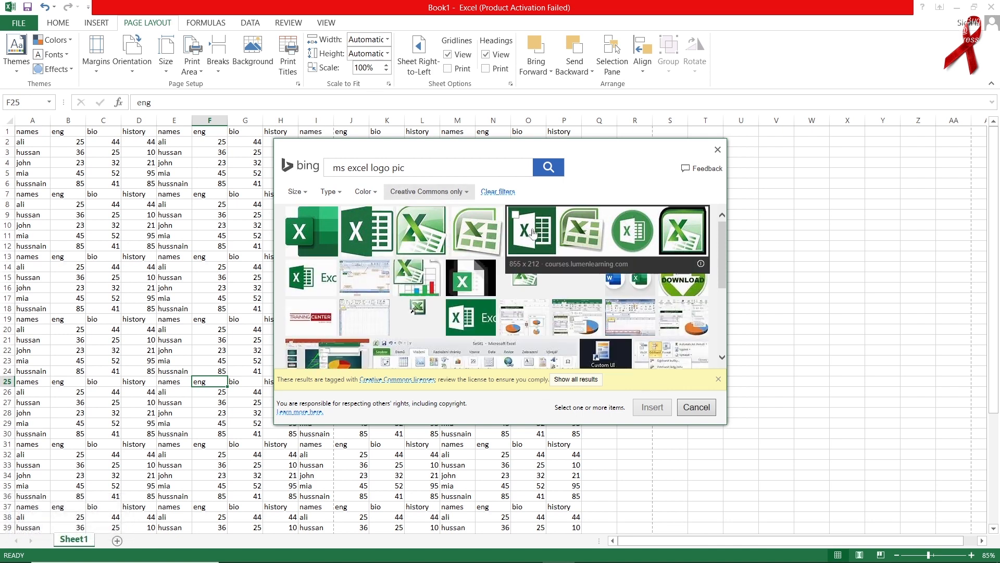
Insert the third Excel logo result as the sheet background and inspect it behind the marks data.
click(534, 231)
click(311, 232)
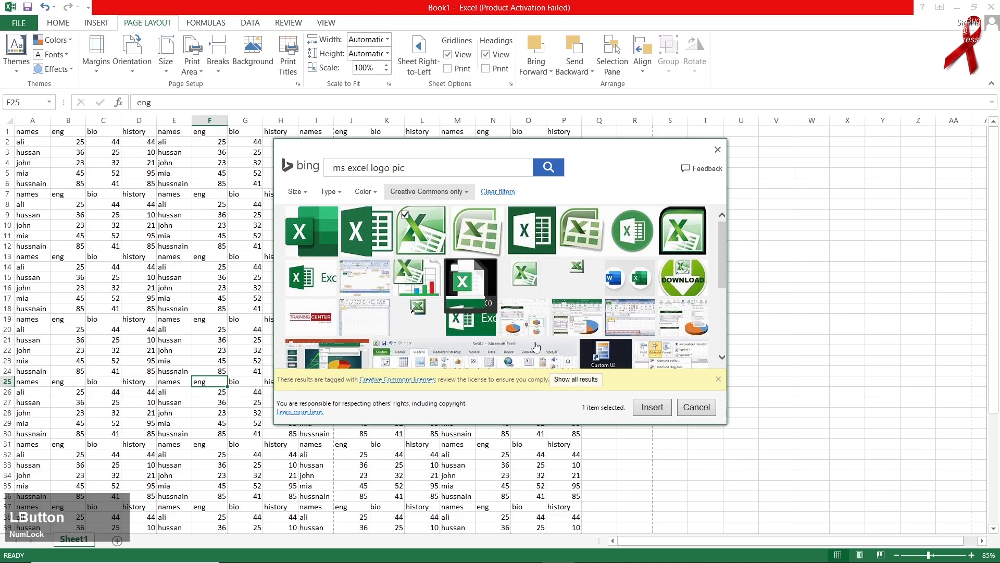
click(645, 407)
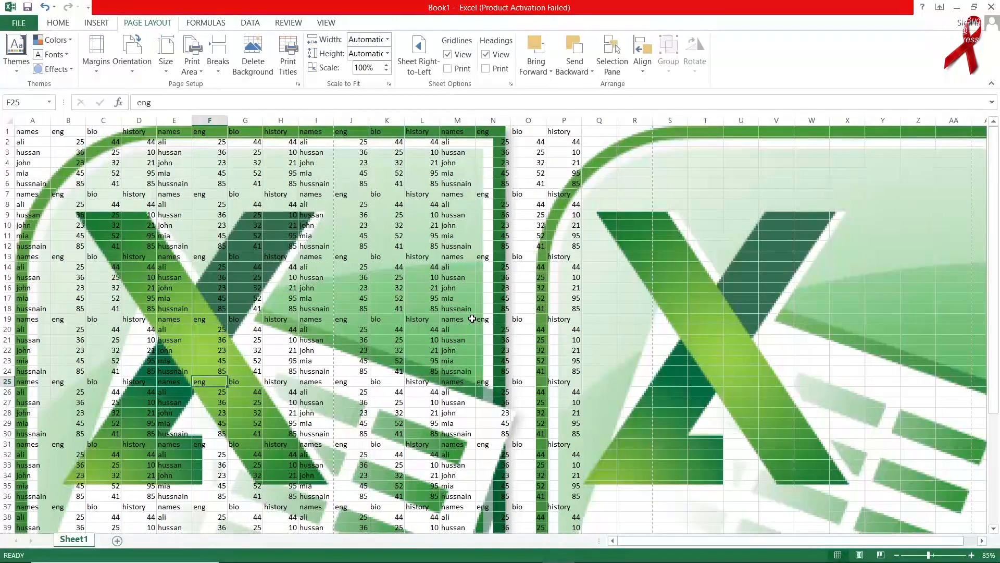
ctrl+scroll(388, 325, down, 3)
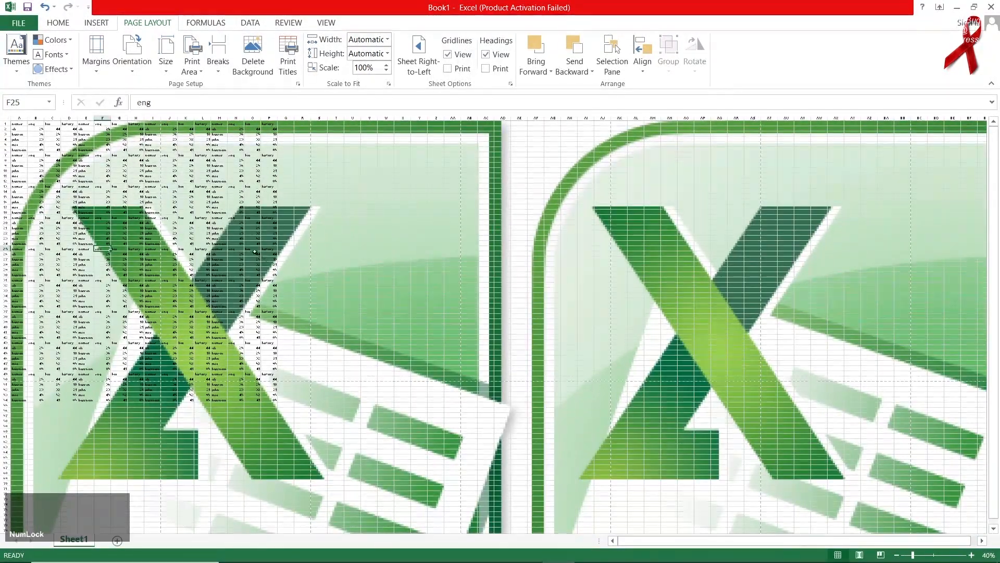
ctrl+scroll(231, 248, up, 5)
ctrl+scroll(230, 249, up, 4)
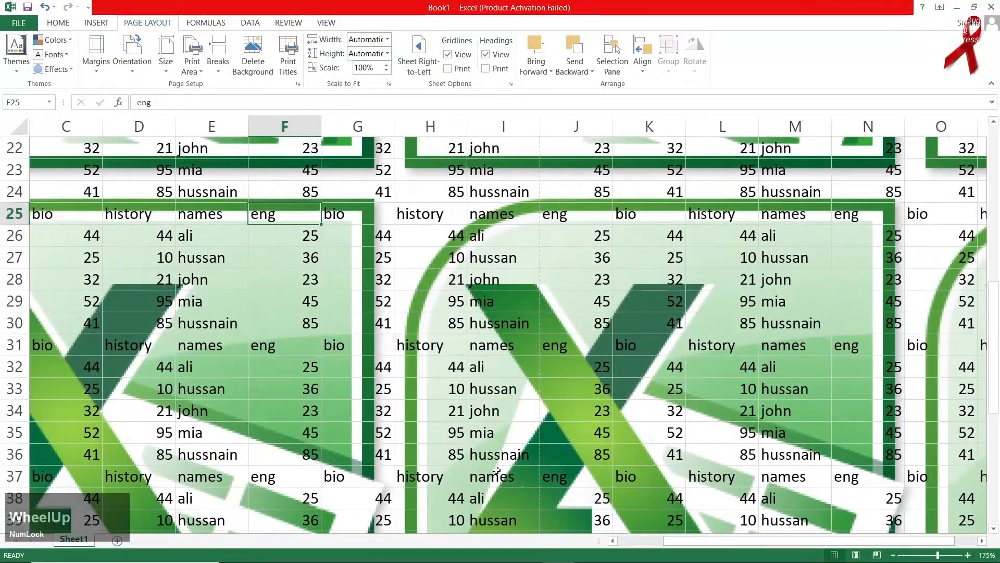
drag(677, 541, 631, 542)
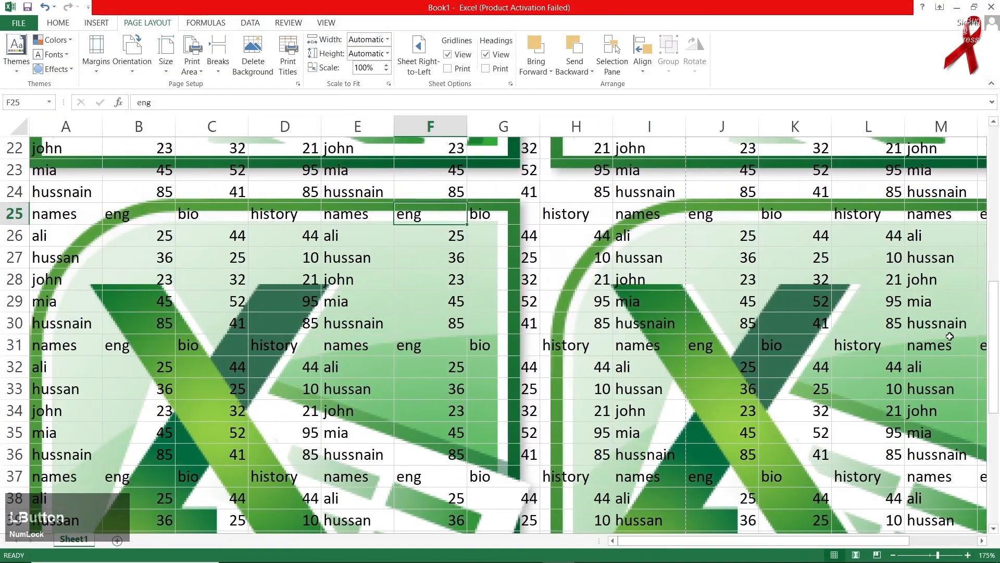
drag(995, 350, 994, 339)
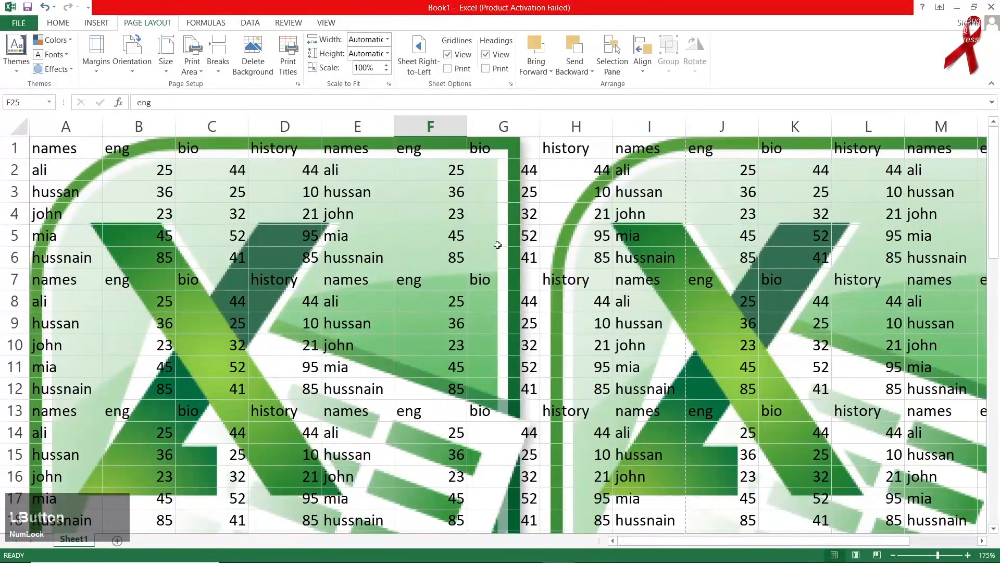
Delete the Excel logo background from the sheet.
ctrl+scroll(391, 257, down, 4)
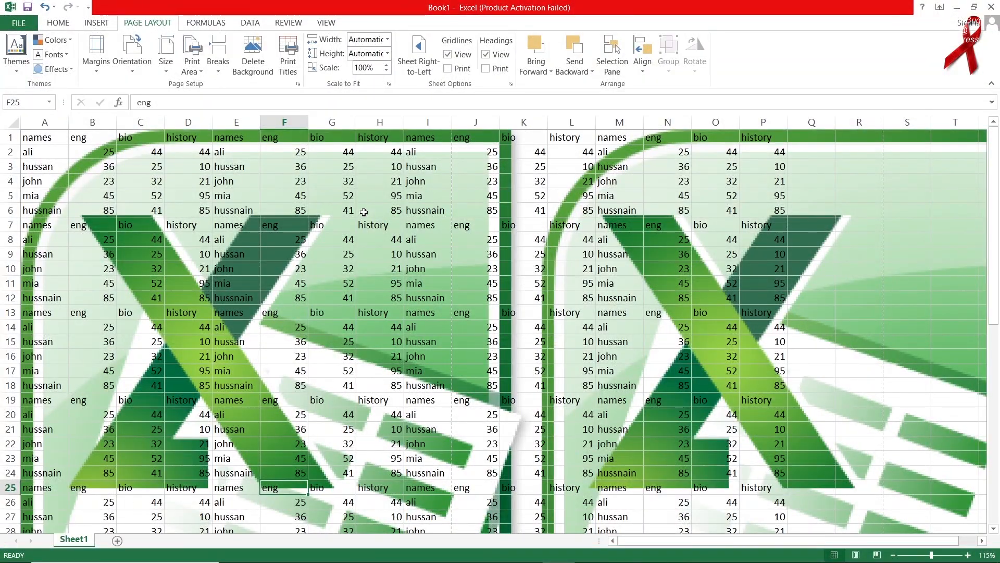
click(253, 68)
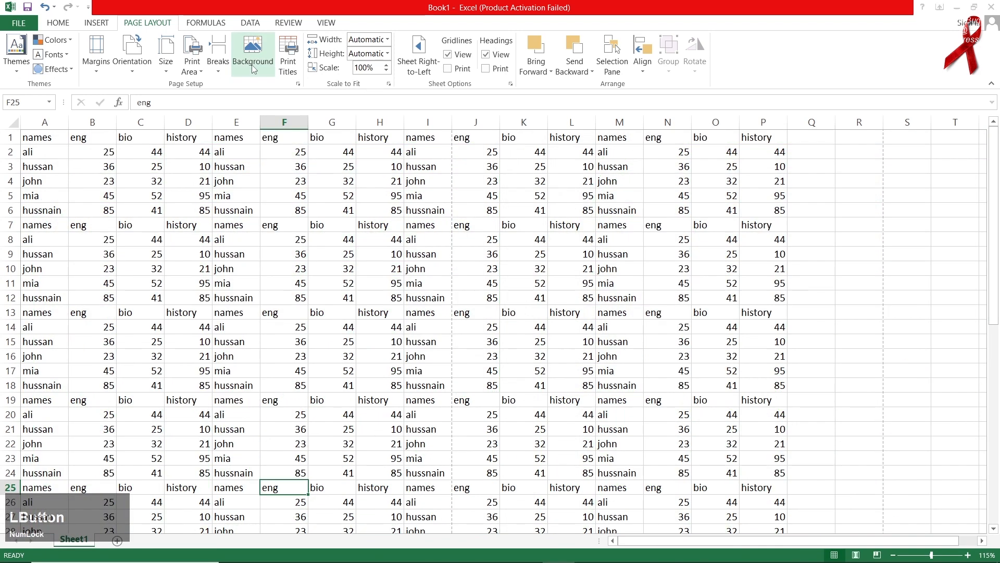
Browse the local folders, including Desktop, Pictures, CLASS 07 and Downloads > Compressed, for a sheet background picture, then cancel.
click(253, 69)
click(547, 208)
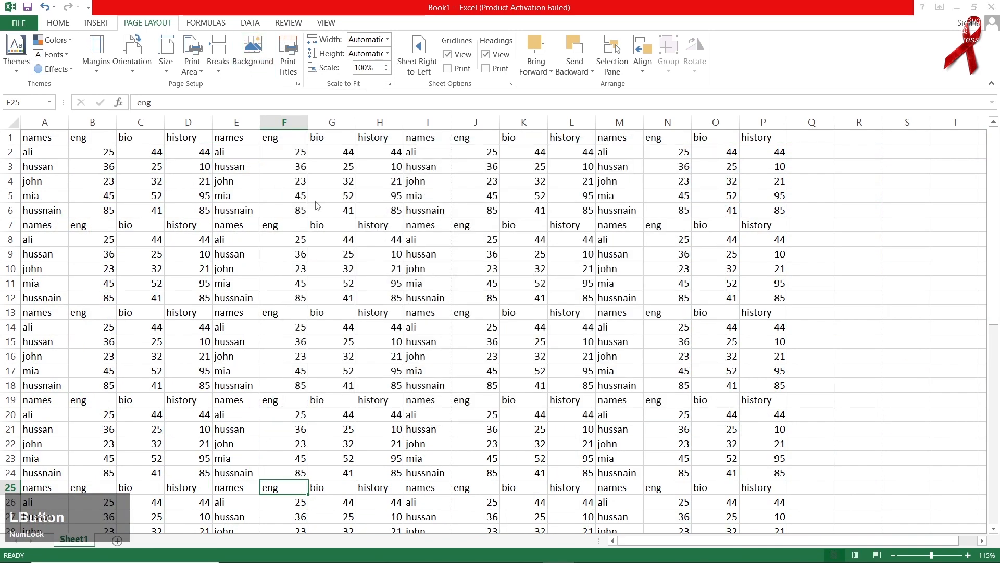
click(55, 98)
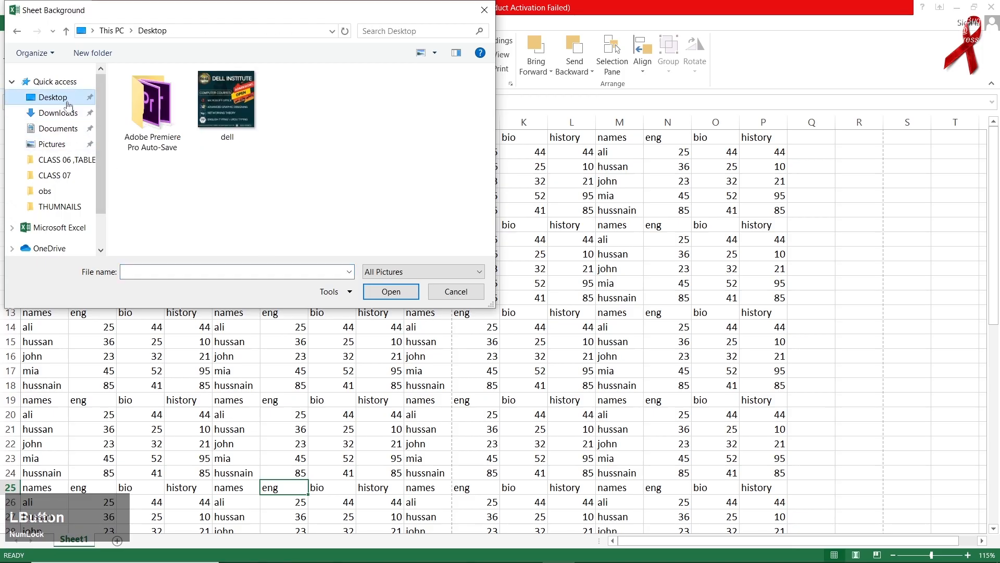
click(79, 146)
click(73, 129)
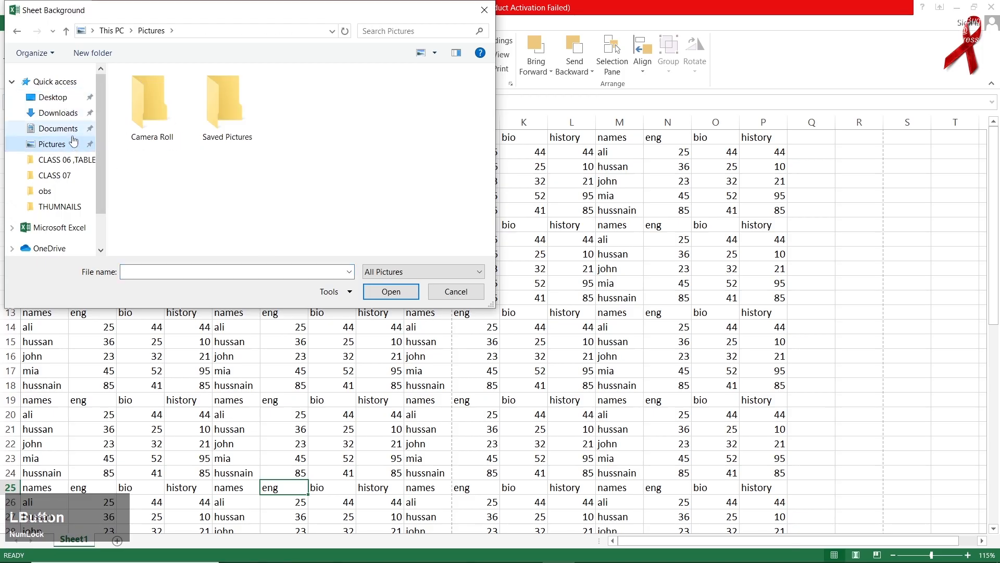
click(77, 160)
click(77, 175)
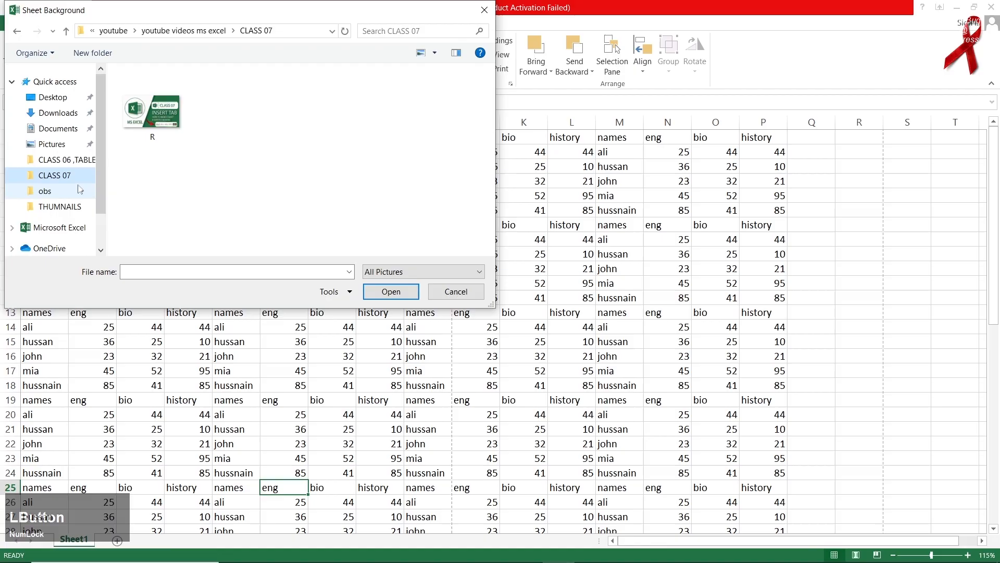
click(77, 190)
click(76, 208)
click(77, 228)
click(76, 191)
click(77, 175)
click(74, 146)
click(73, 128)
click(73, 112)
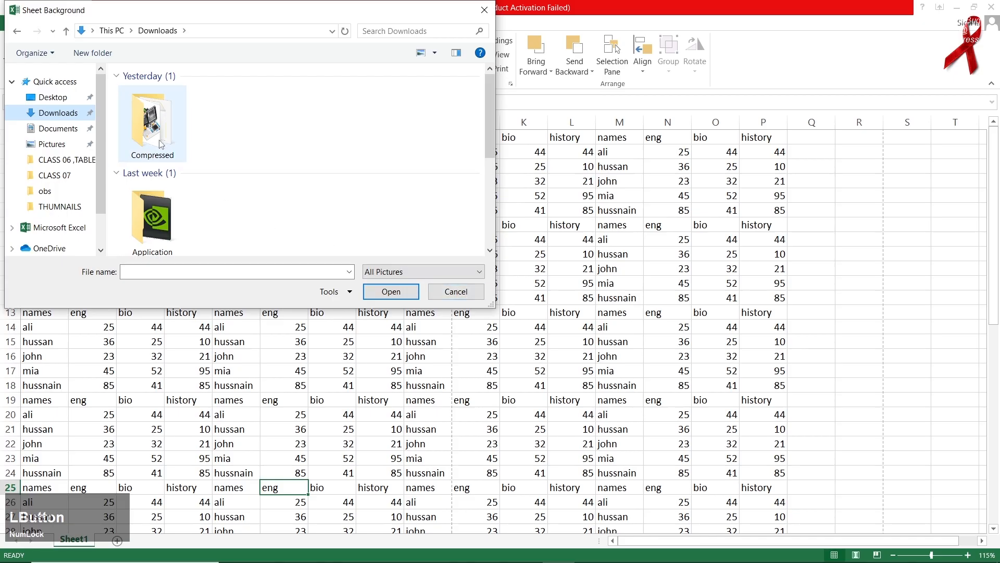
double_click(151, 123)
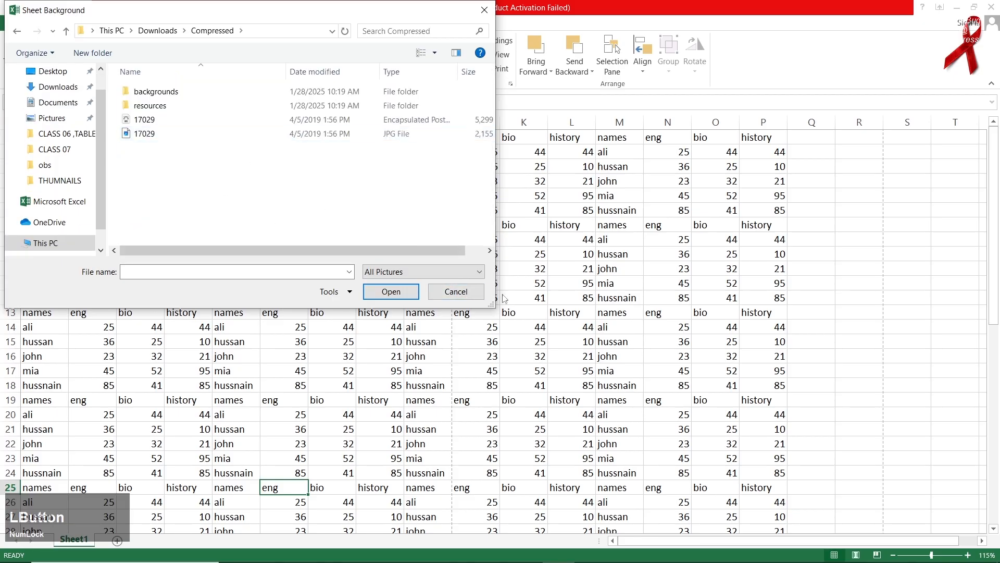
click(462, 291)
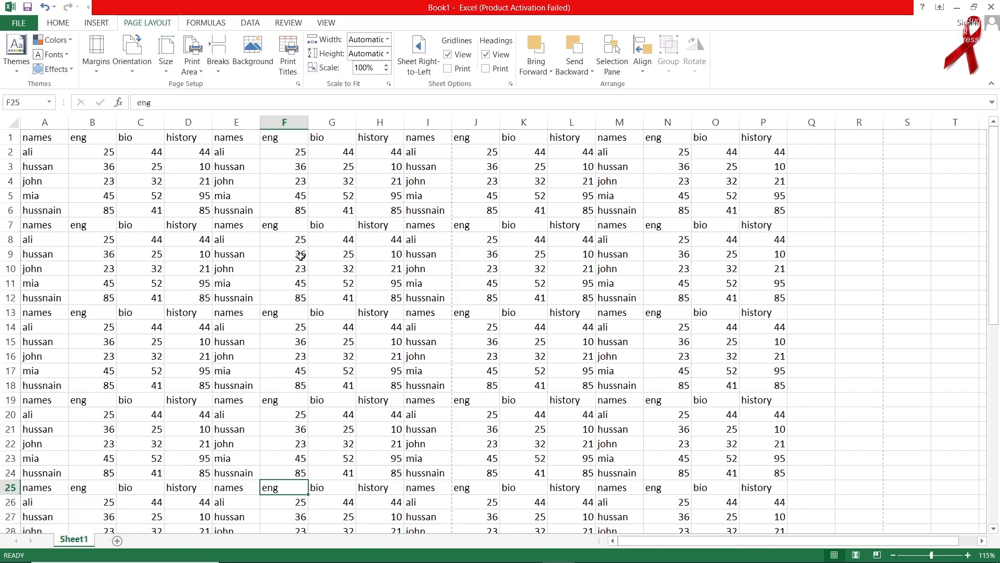
Examine how the printed pages divide the sheet, tracing the page grid across and down with range selections.
ctrl+scroll(301, 256, down, 4)
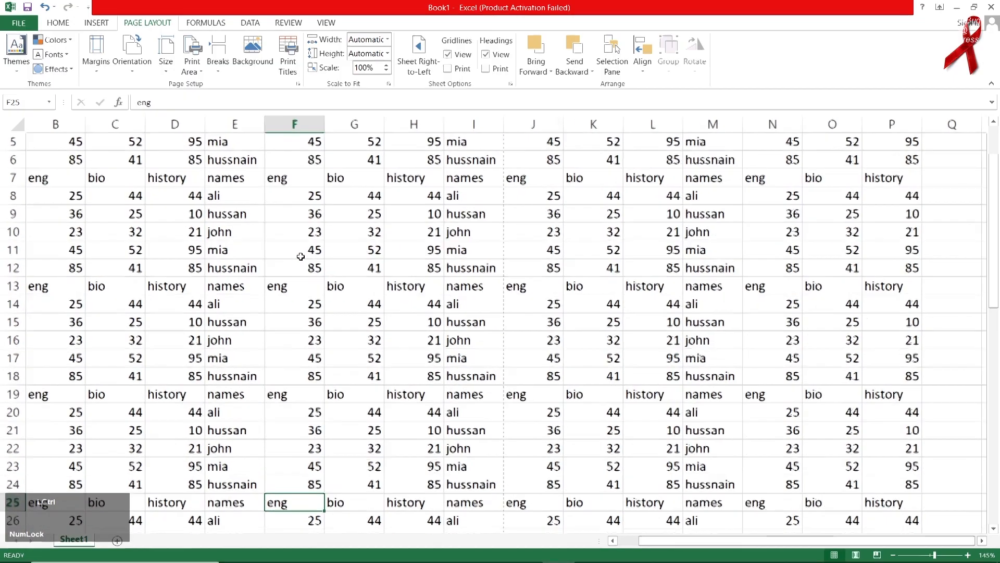
ctrl+scroll(301, 255, down, 3)
ctrl+scroll(301, 255, up, 4)
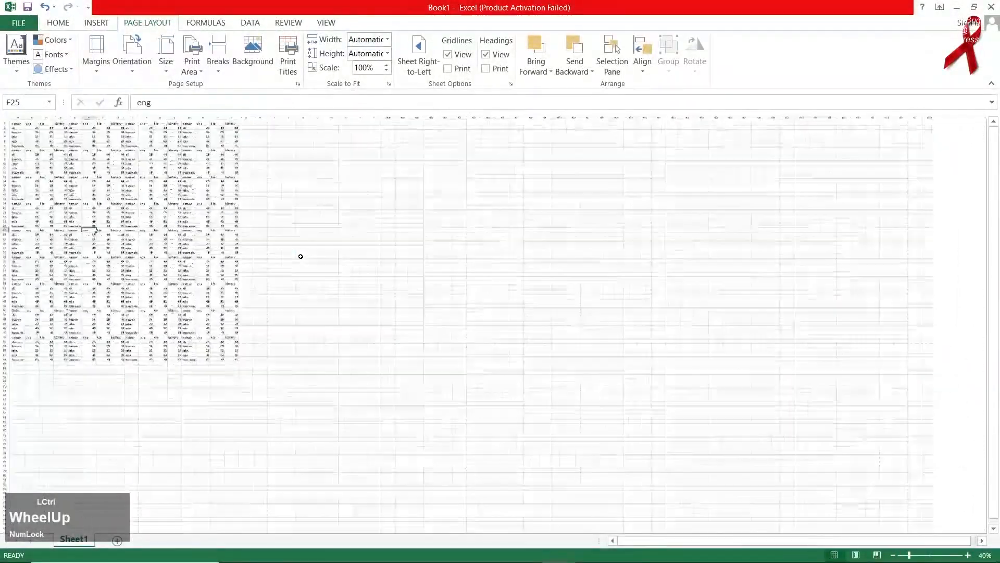
ctrl+scroll(301, 257, down, 4)
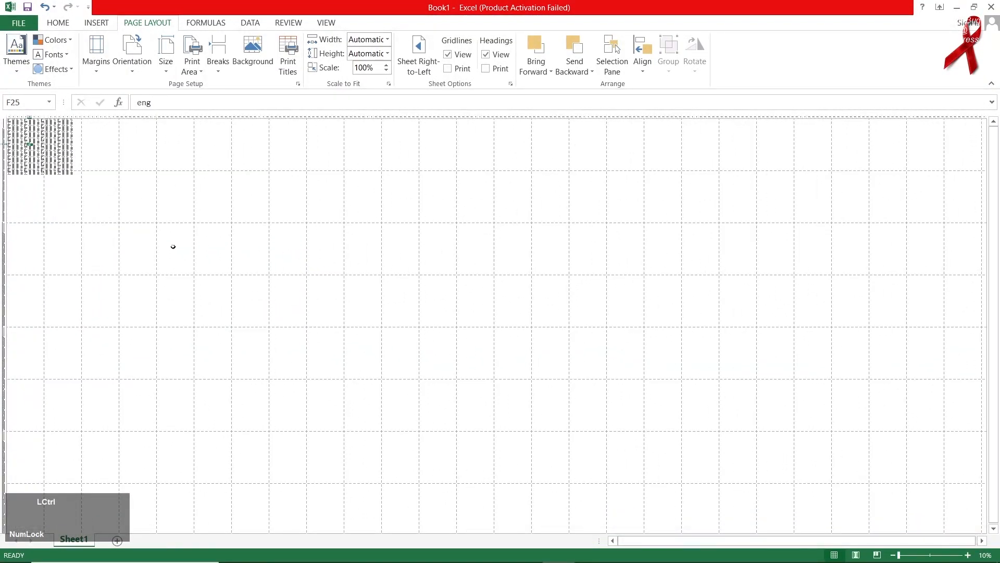
ctrl+scroll(157, 248, up, 1)
ctrl+scroll(196, 230, down, 1)
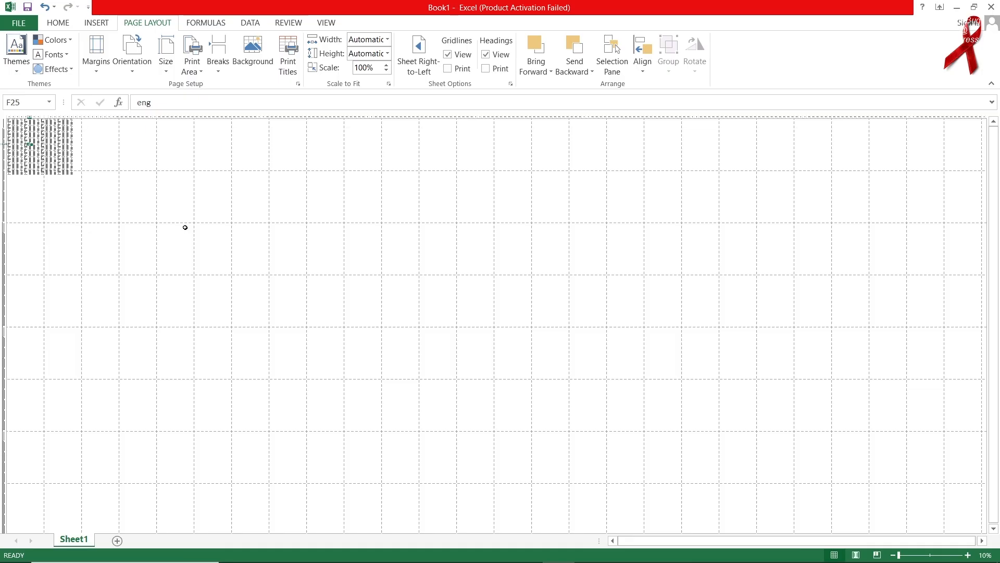
key(Num_Lock)
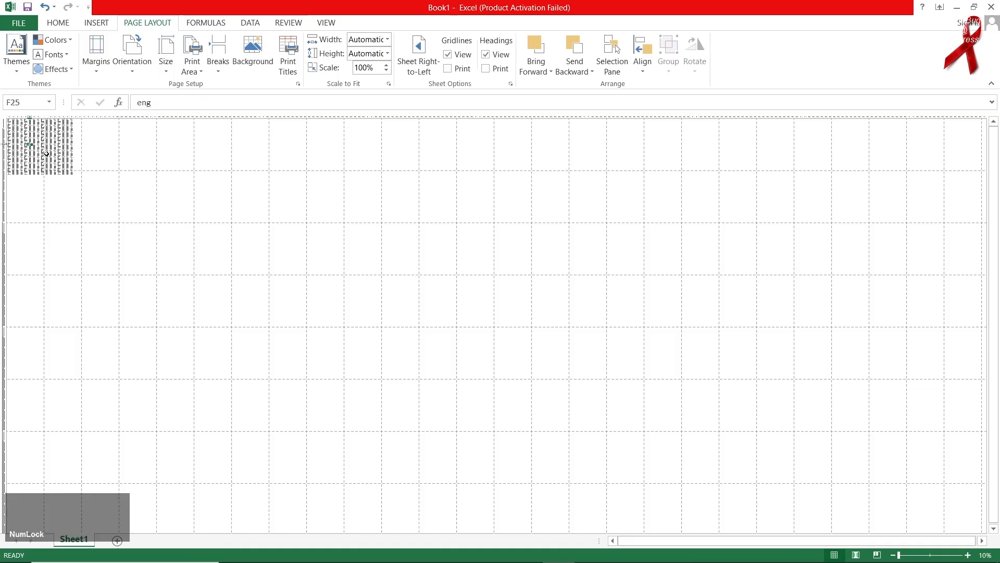
drag(32, 148, 483, 152)
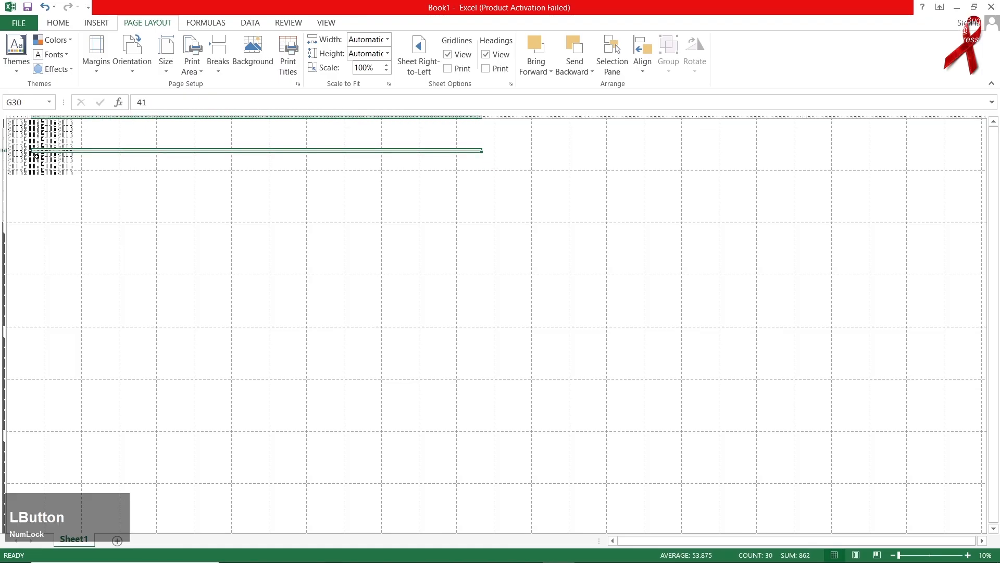
drag(31, 150, 40, 405)
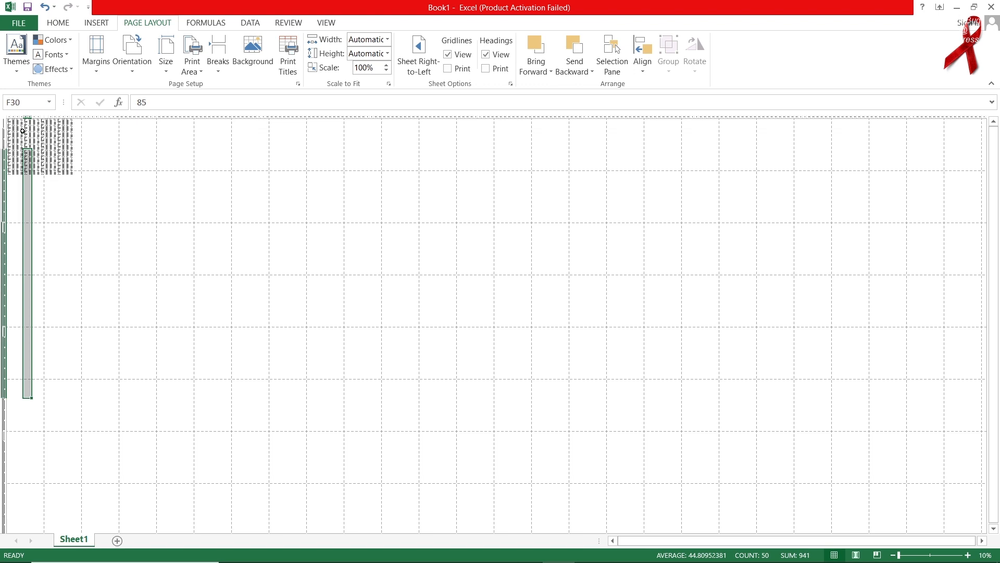
drag(180, 147, 193, 320)
drag(130, 146, 139, 264)
drag(25, 142, 39, 302)
drag(180, 156, 184, 391)
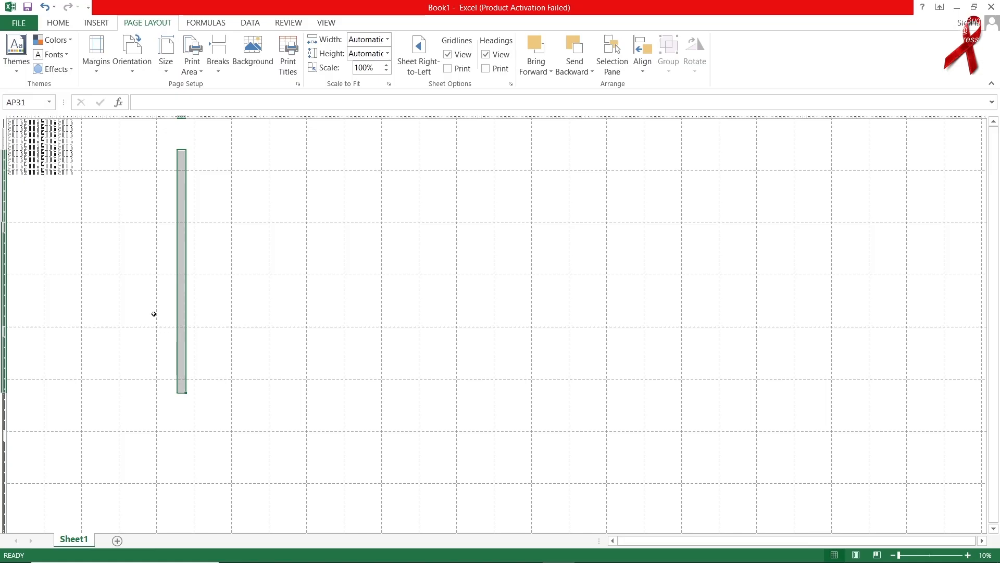
Set the page order to "Over, then down" in the sheet's page setup.
click(300, 63)
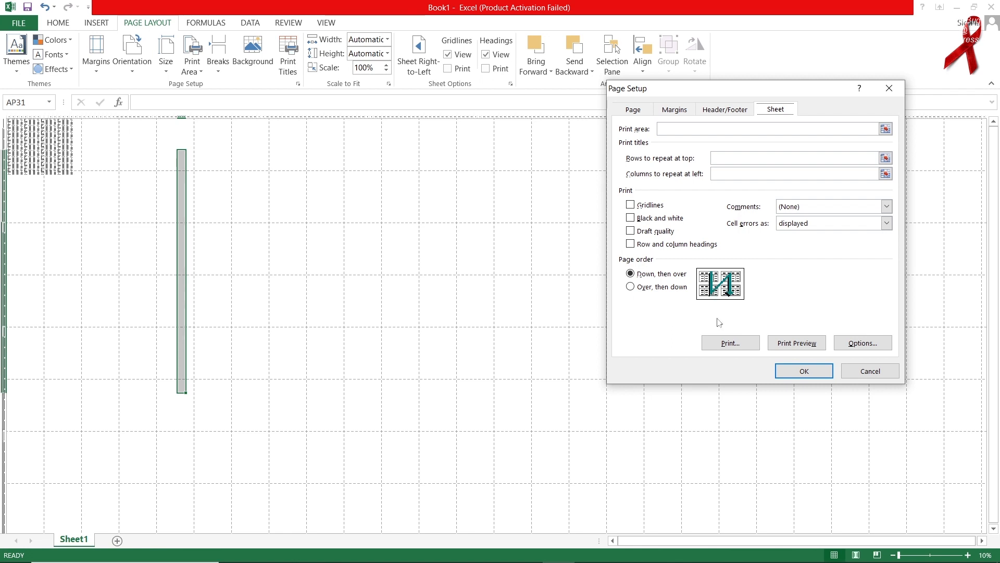
click(669, 290)
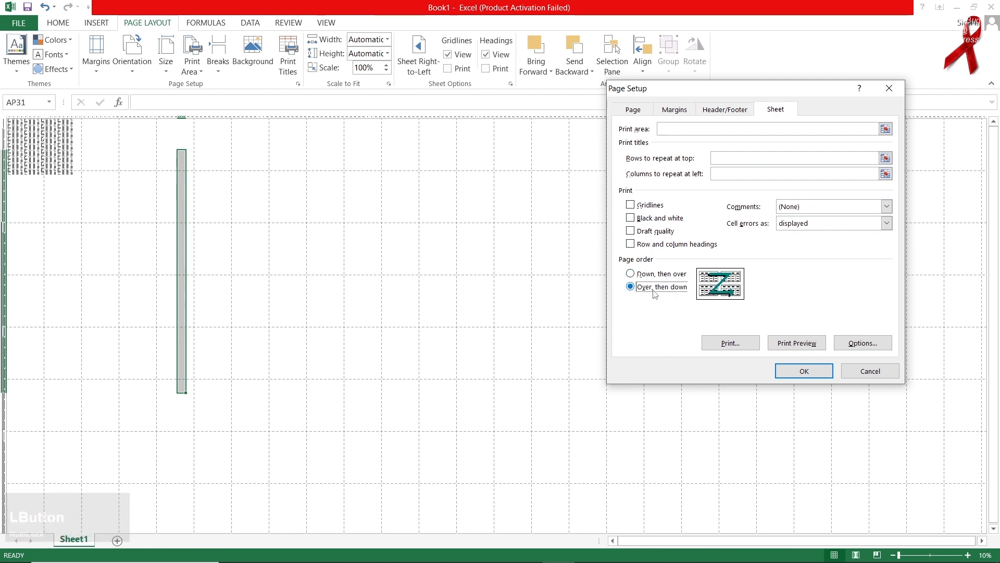
click(804, 371)
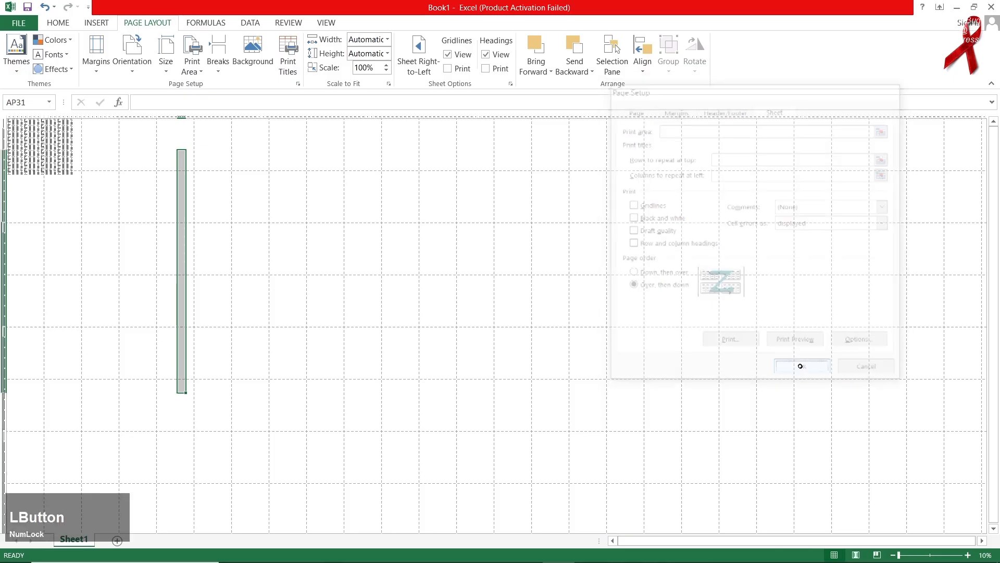
Select cell E24 and check the marks sheet in the print preview, then return to the sheet.
scroll(250, 241, up, 1)
scroll(198, 245, up, 2)
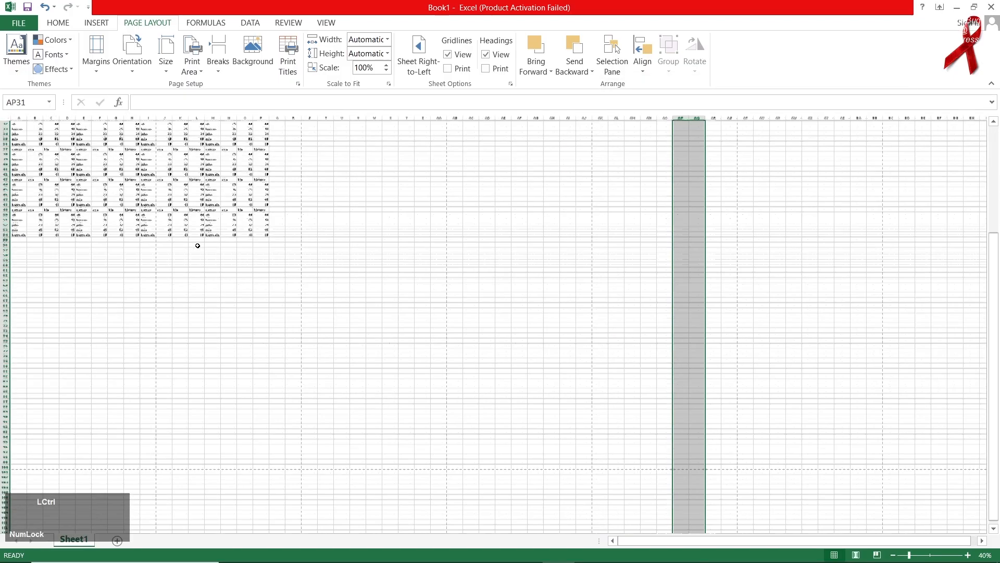
scroll(198, 248, down, 2)
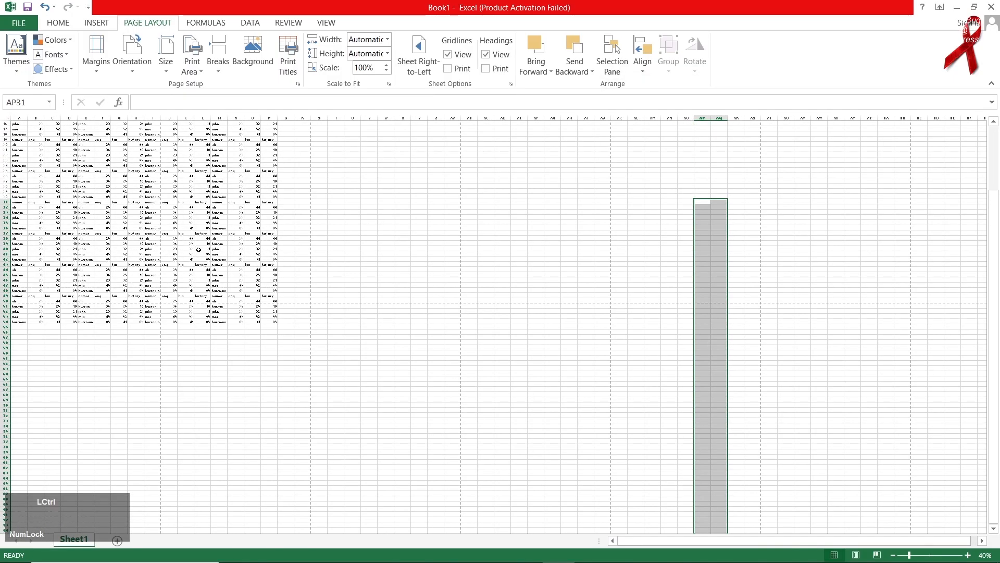
click(85, 196)
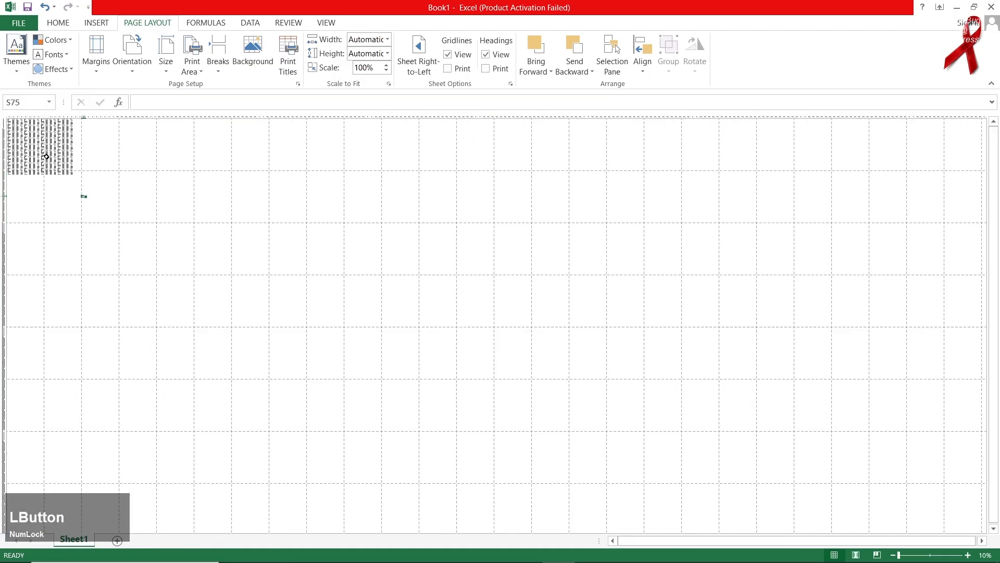
scroll(85, 196, up, 2)
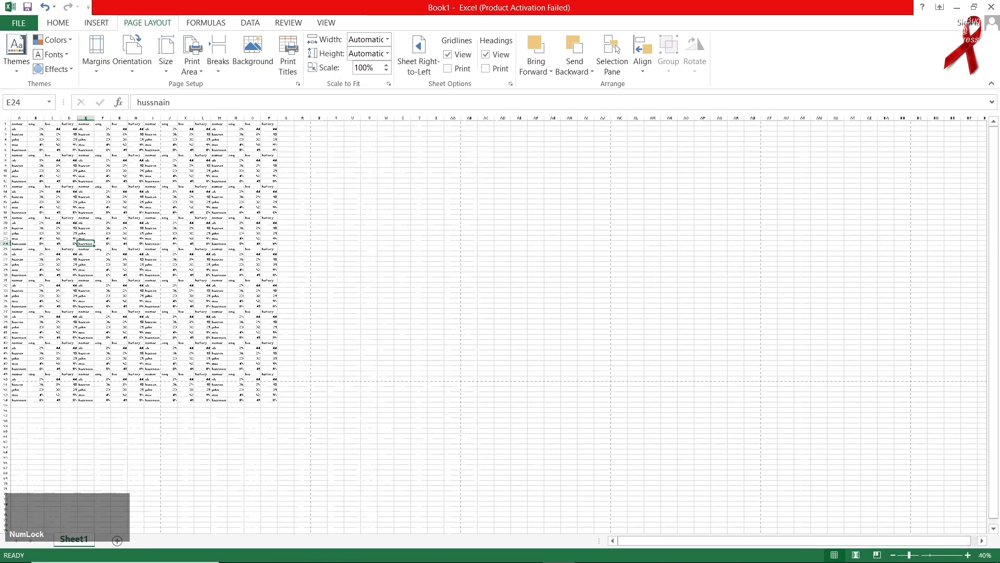
scroll(133, 238, up, 2)
scroll(137, 221, up, 3)
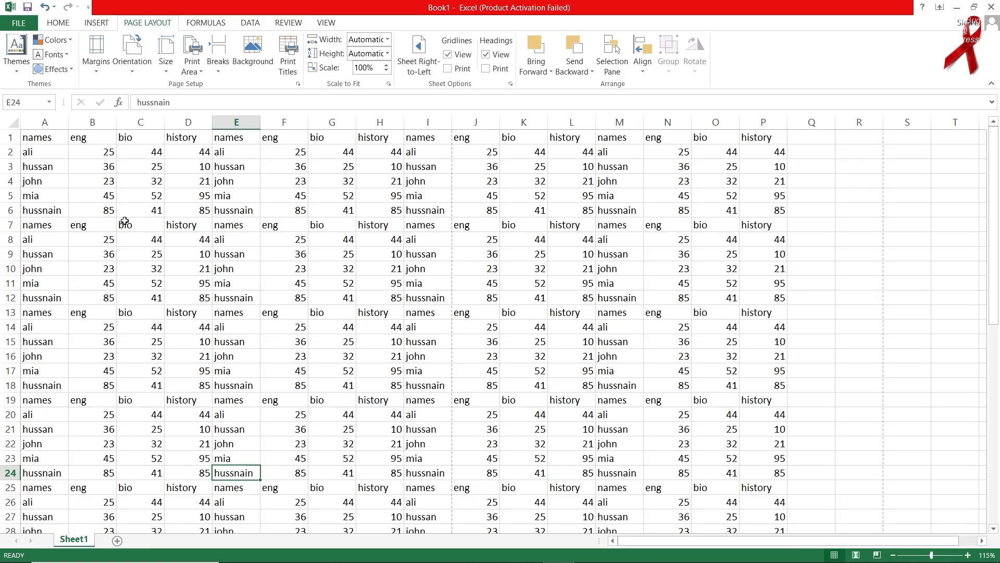
key(ctrl)
key(ctrl+p)
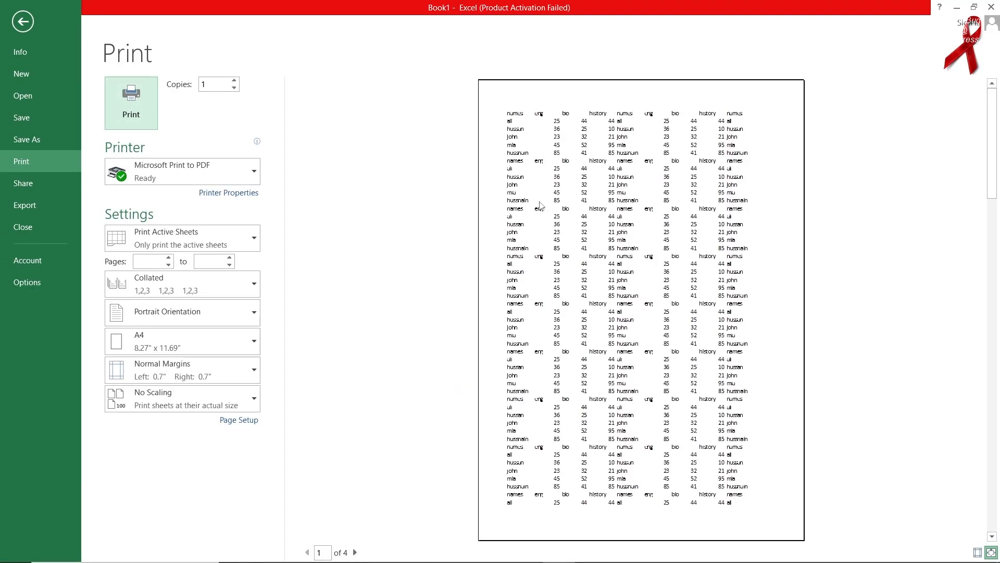
click(22, 22)
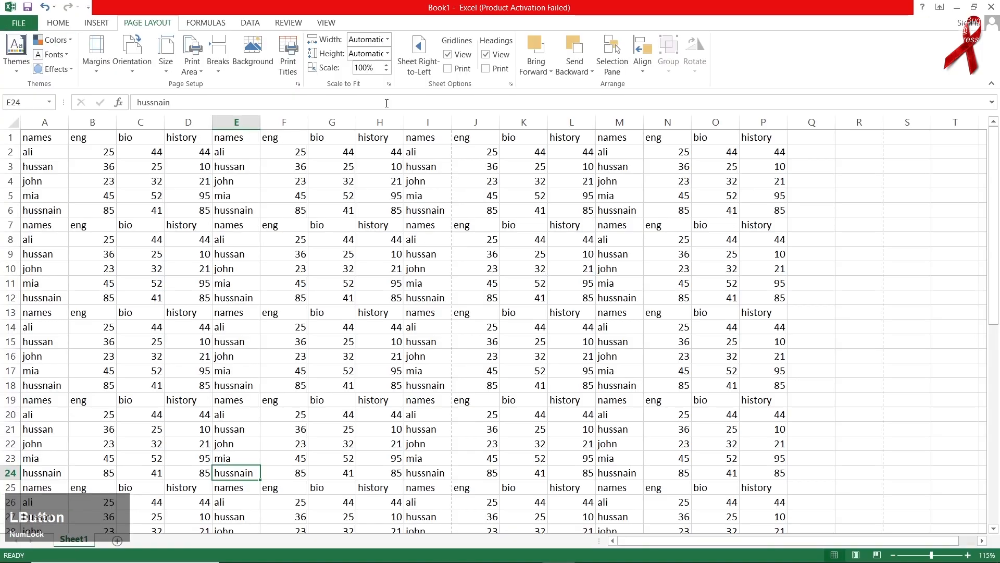
Set the print scale to 150% and check the enlarged marks in the print preview.
click(386, 65)
click(386, 66)
click(386, 66)
click(386, 65)
click(386, 66)
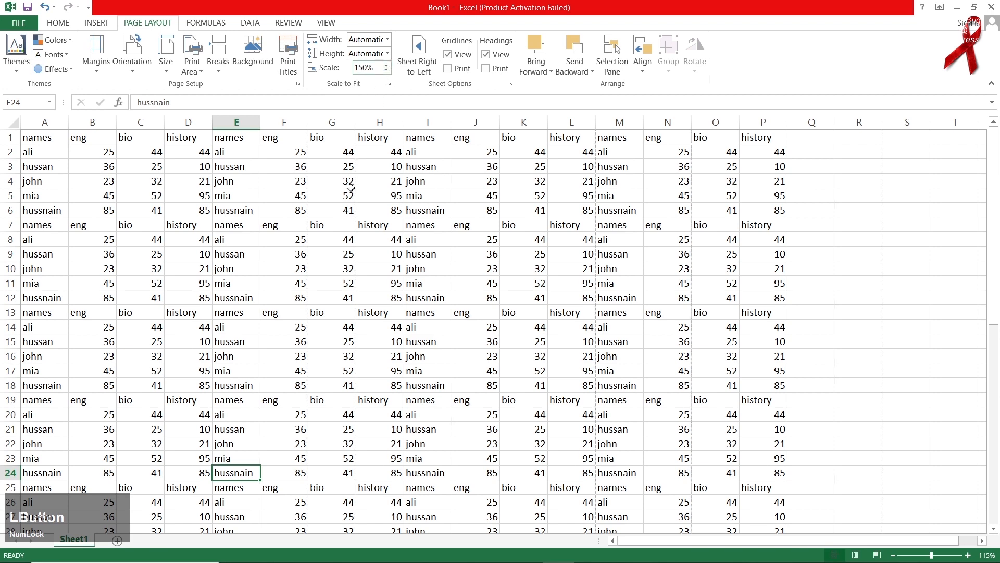
key(ctrl+p)
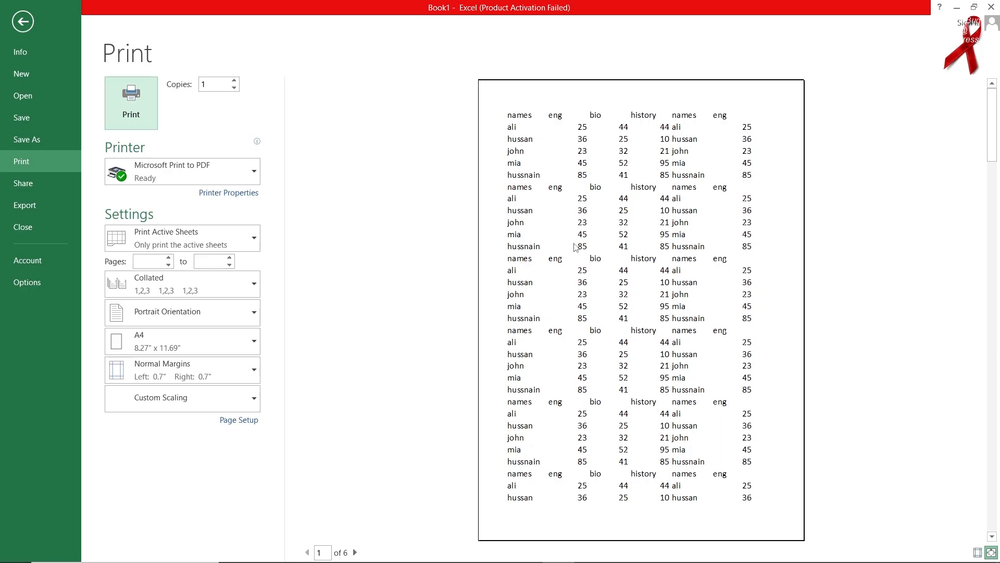
key(Escape)
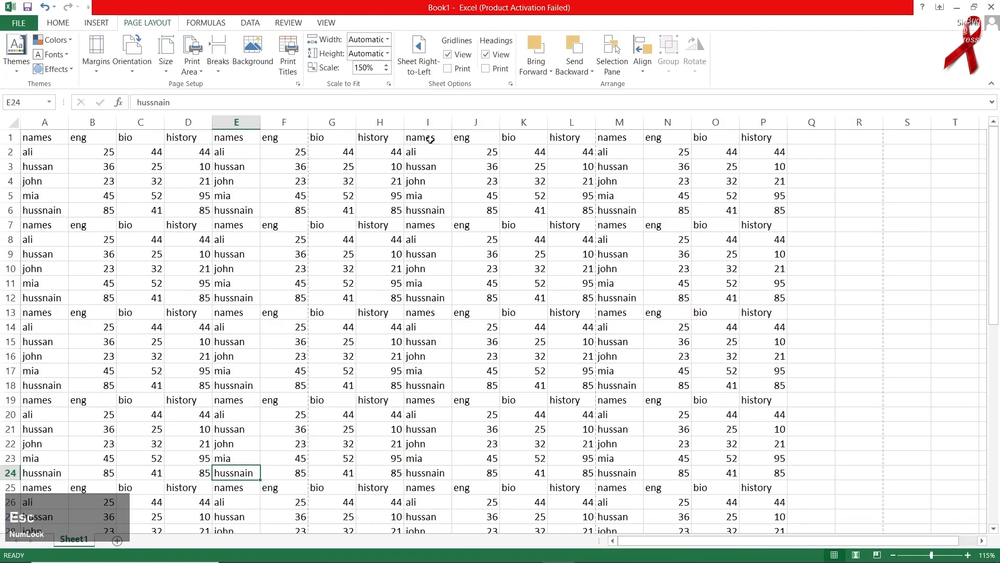
Reduce the print scale to 60%, select cell J9 and check the print preview.
click(385, 71)
click(385, 71)
click(385, 71)
click(384, 72)
click(385, 71)
click(385, 71)
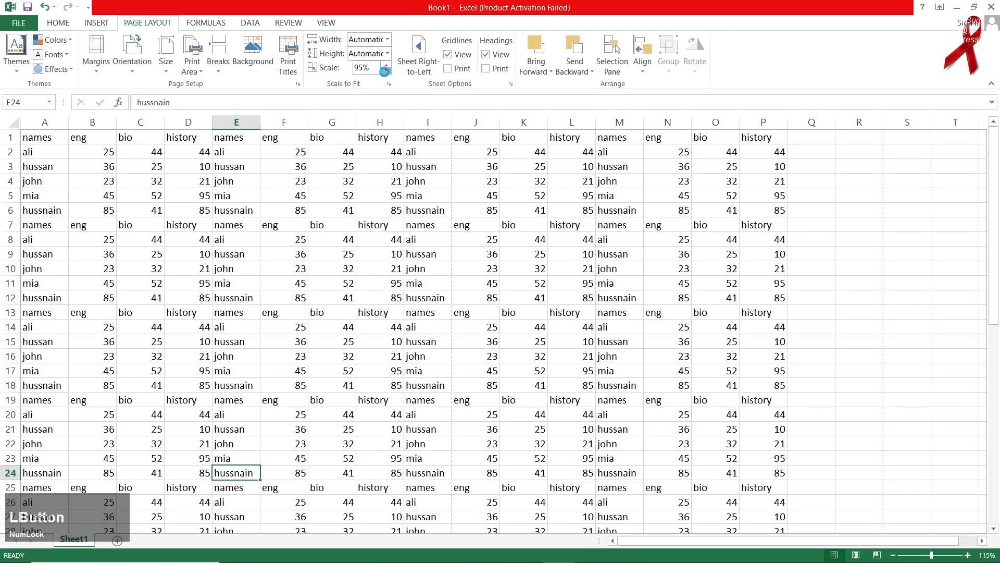
click(385, 71)
click(386, 71)
click(385, 72)
click(385, 71)
click(386, 72)
click(455, 248)
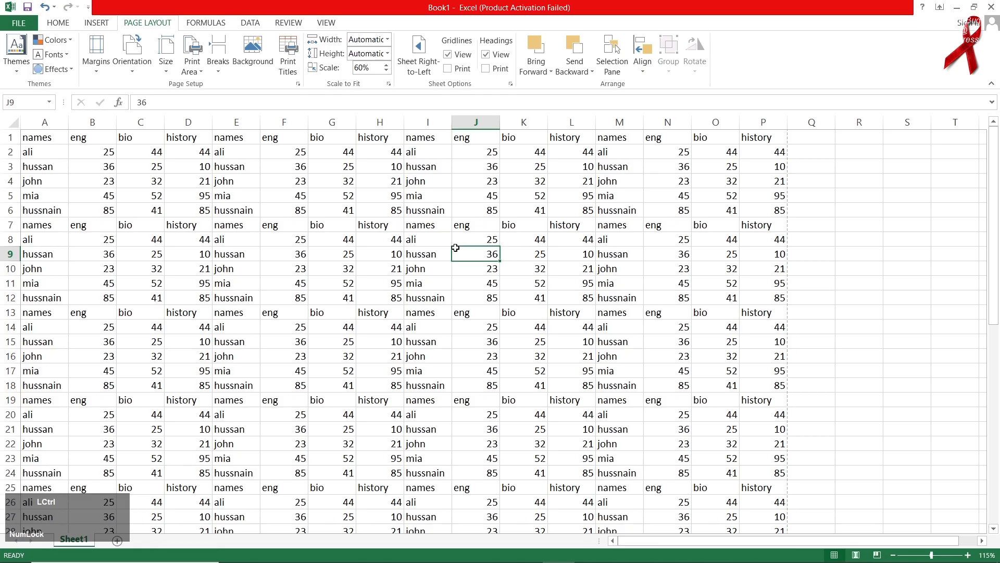
key(ctrl+p)
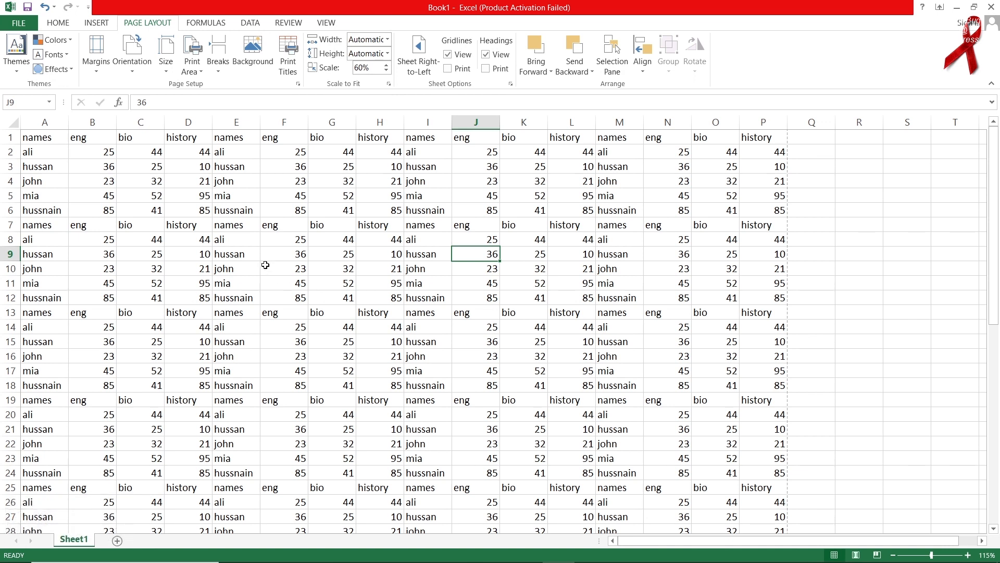
Switch the sheet direction to right-to-left.
ctrl+scroll(271, 280, up, 1)
ctrl+scroll(271, 281, up, 2)
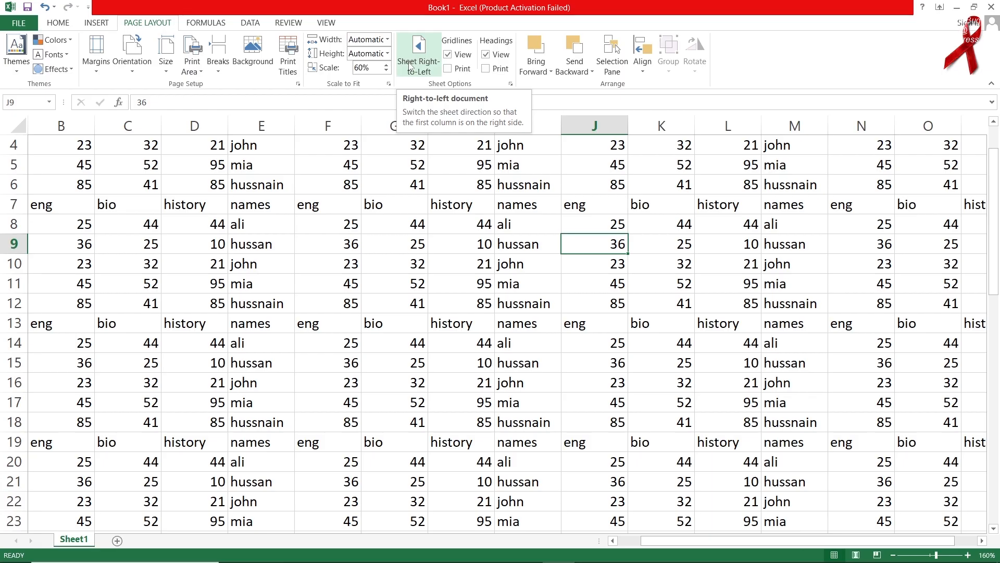
click(411, 67)
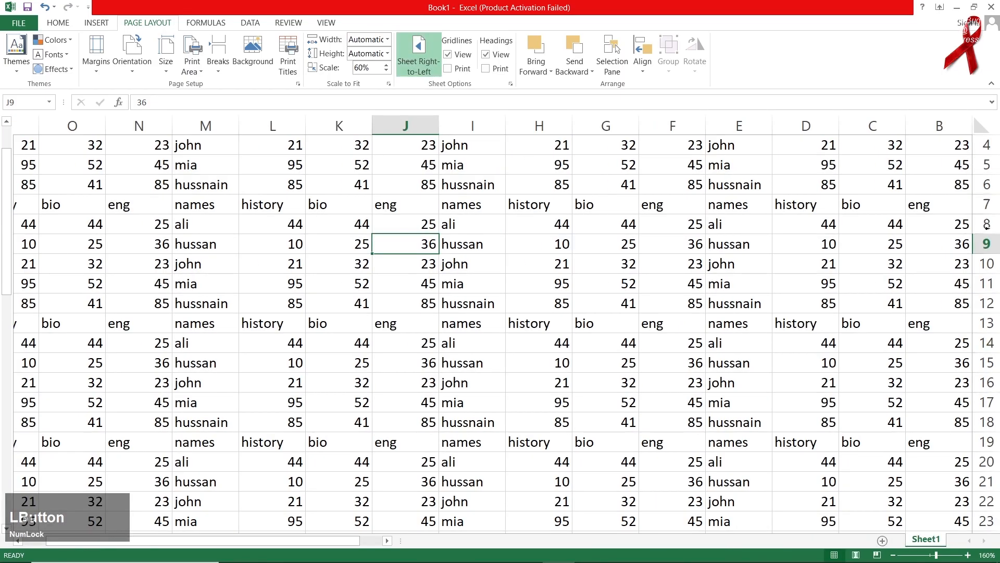
Switch the sheet direction back and forth to compare both layouts, finishing with the left-to-right direction.
click(406, 66)
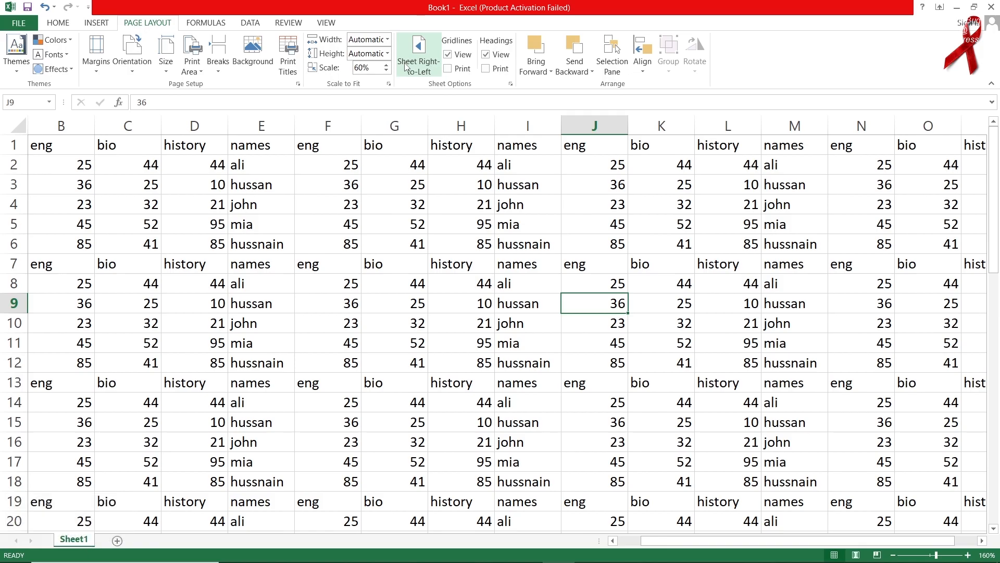
click(406, 66)
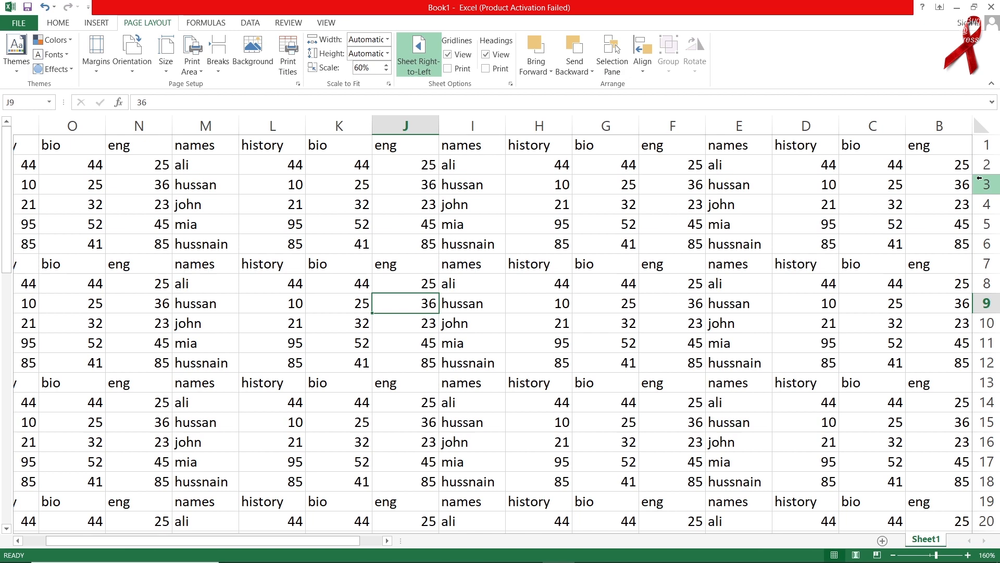
click(426, 73)
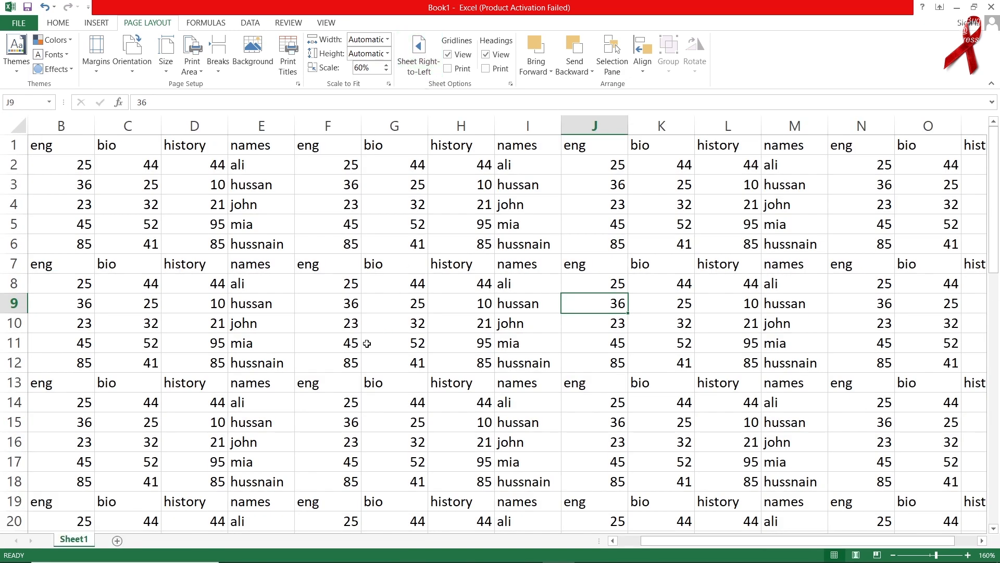
Set the print scale of the marks sheet to 100%.
click(386, 70)
click(387, 65)
double_click(386, 64)
click(387, 64)
click(386, 64)
click(386, 64)
click(386, 64)
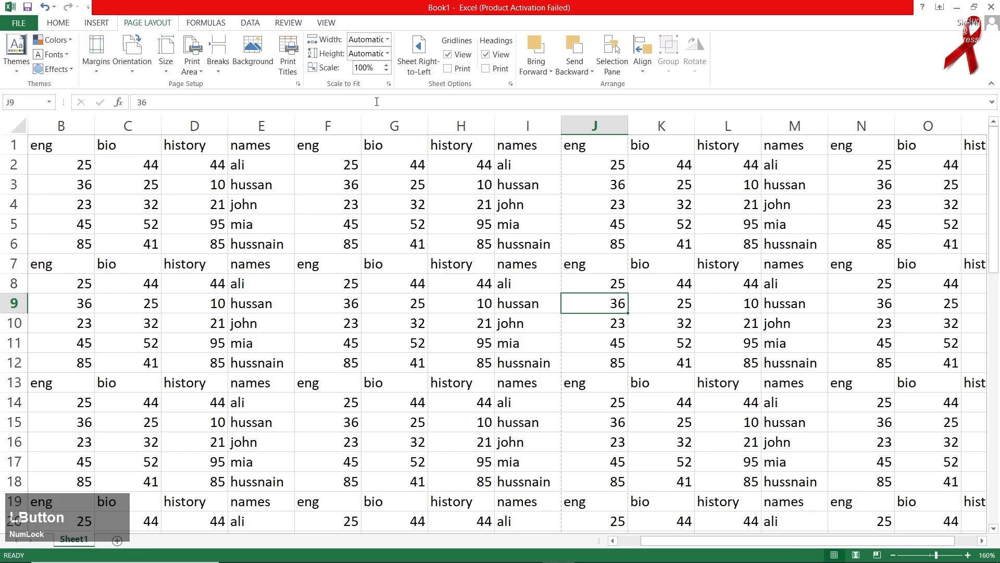
Select cell F7 and check the marks at actual size in the print preview, then return to the sheet.
click(345, 267)
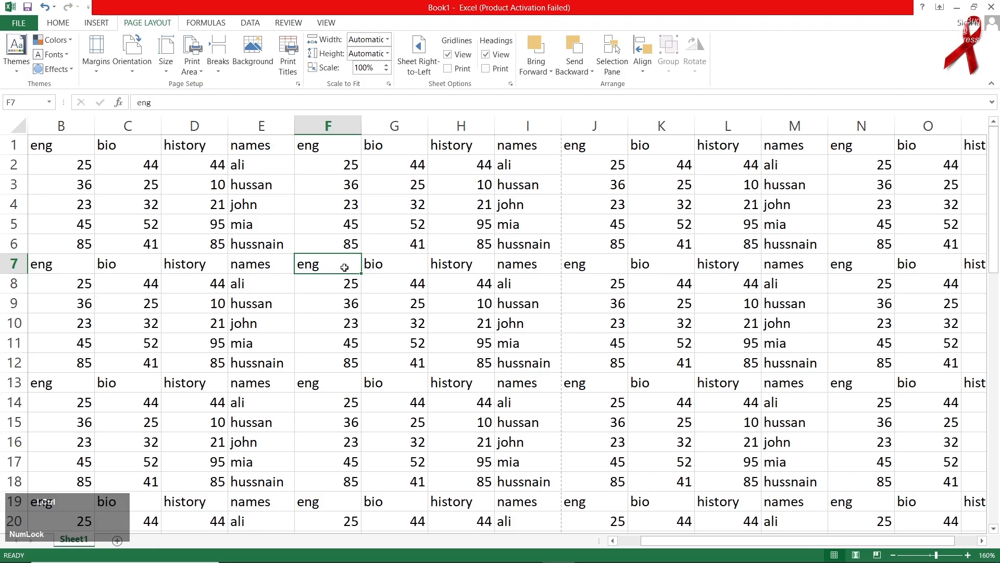
key(ctrl+p)
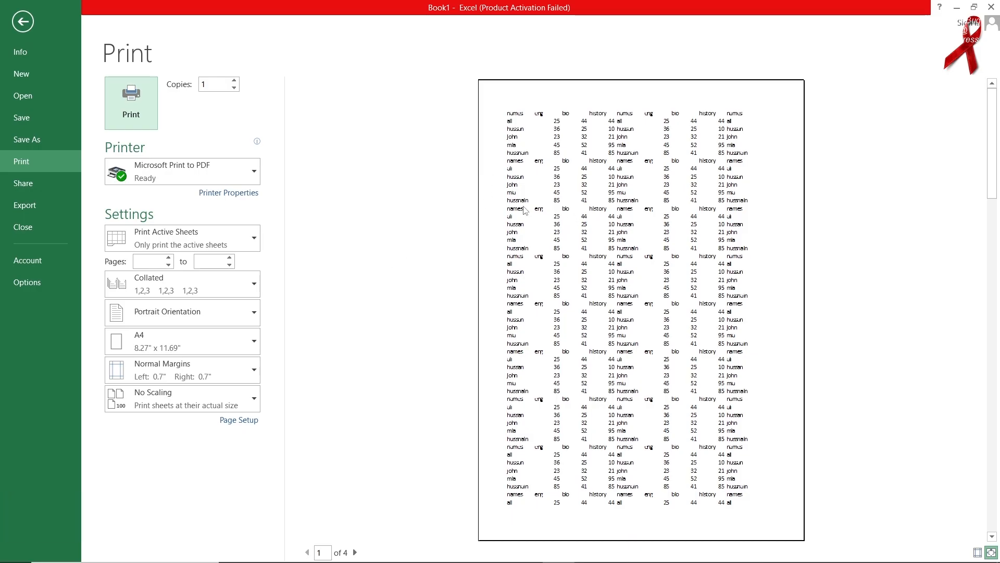
key(Escape)
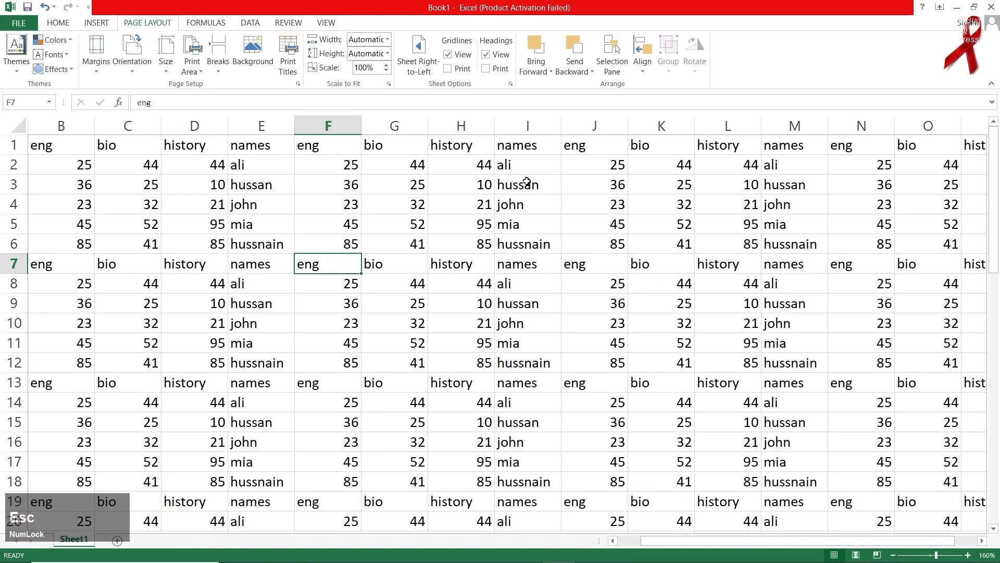
Enable printing of gridlines and headings and check them in the print preview, then return to the sheet.
click(461, 70)
click(486, 69)
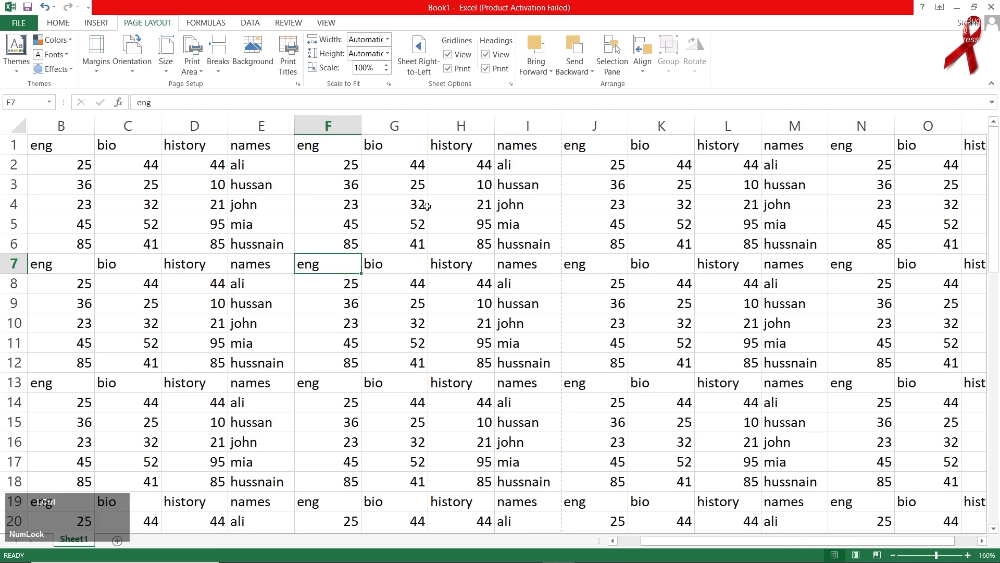
key(ctrl+p)
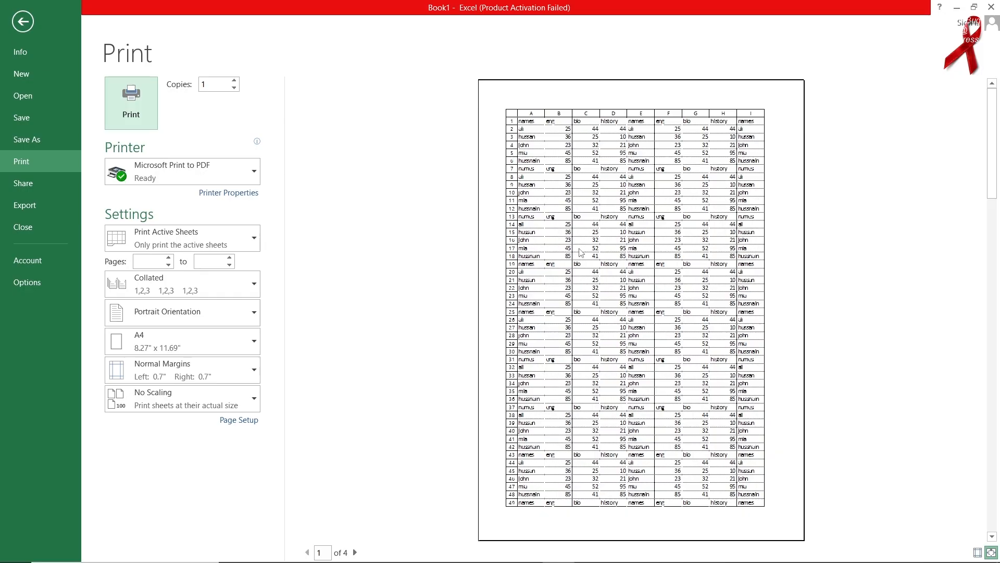
key(Escape)
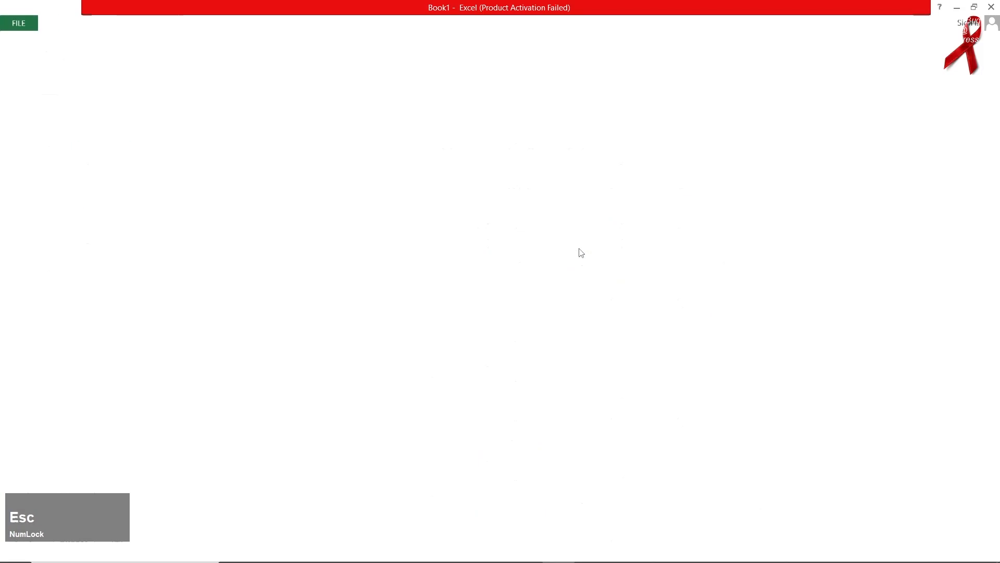
Select cell H9 and set the sheet zoom to 70% to view more of the marks and the page breaks.
click(431, 300)
ctrl+scroll(431, 300, down, 1)
ctrl+scroll(431, 300, down, 5)
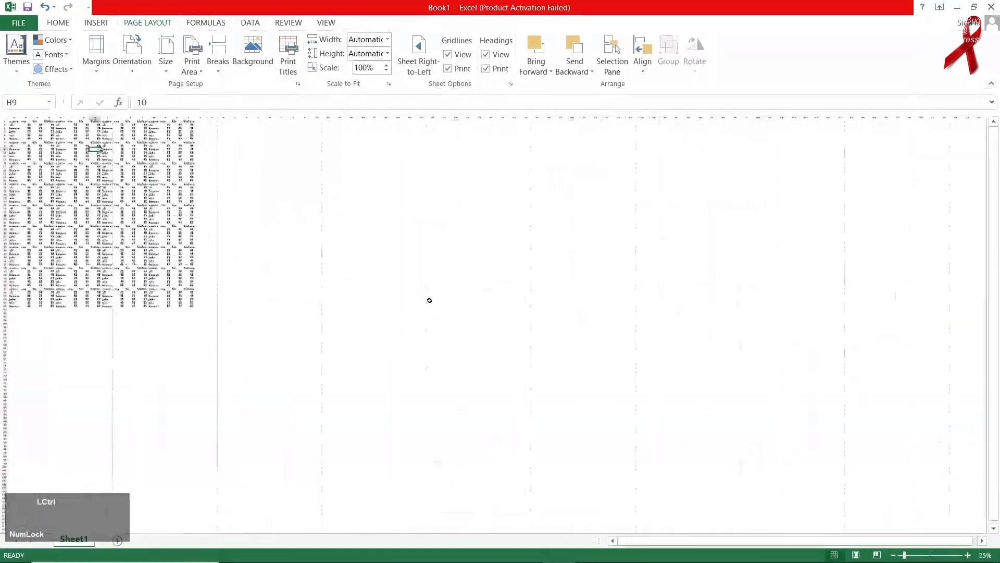
ctrl+scroll(371, 277, up, 4)
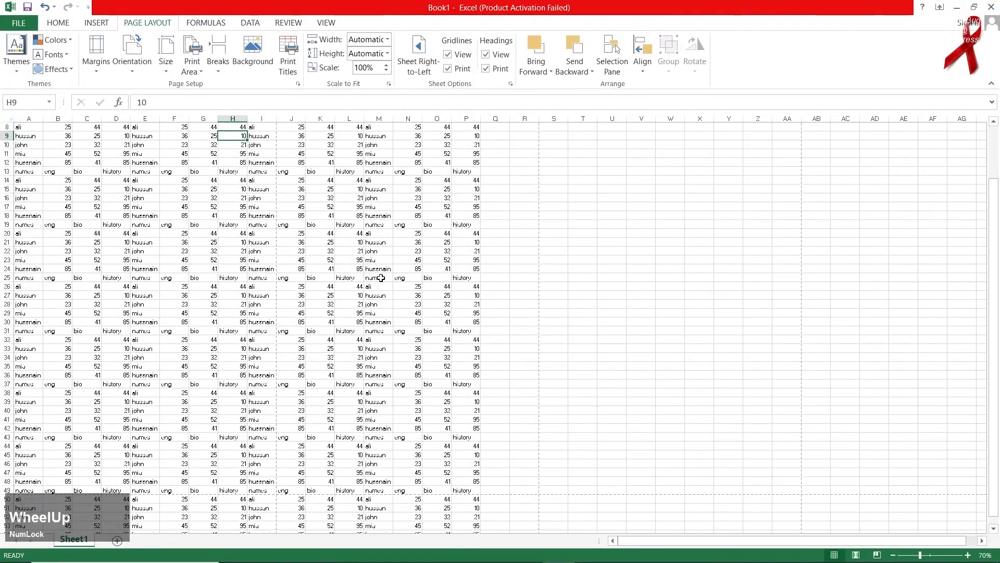